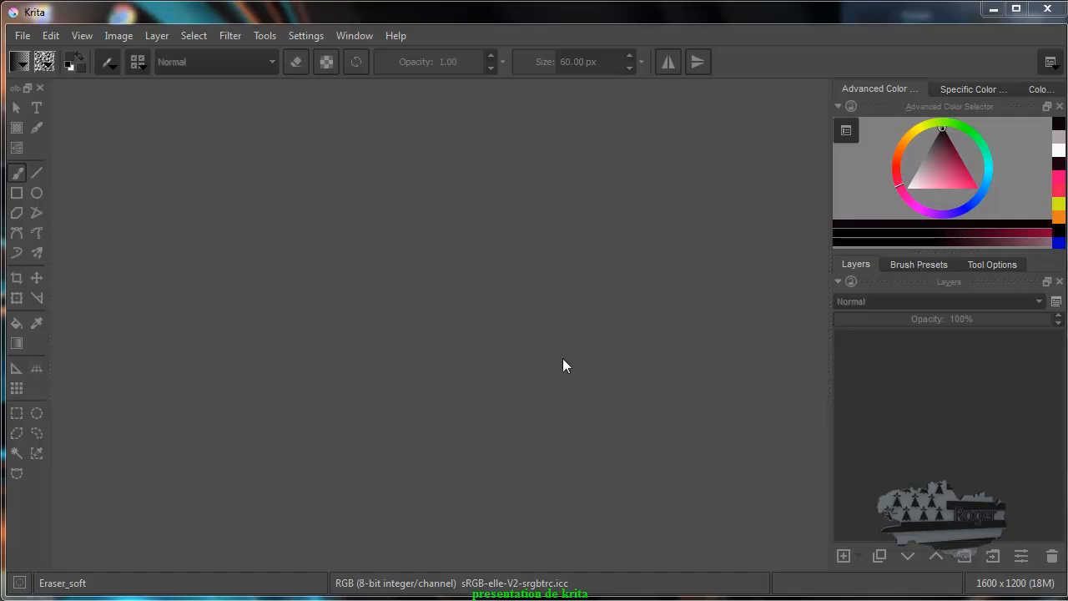
left_click_drag(5, 221, 2, 222)
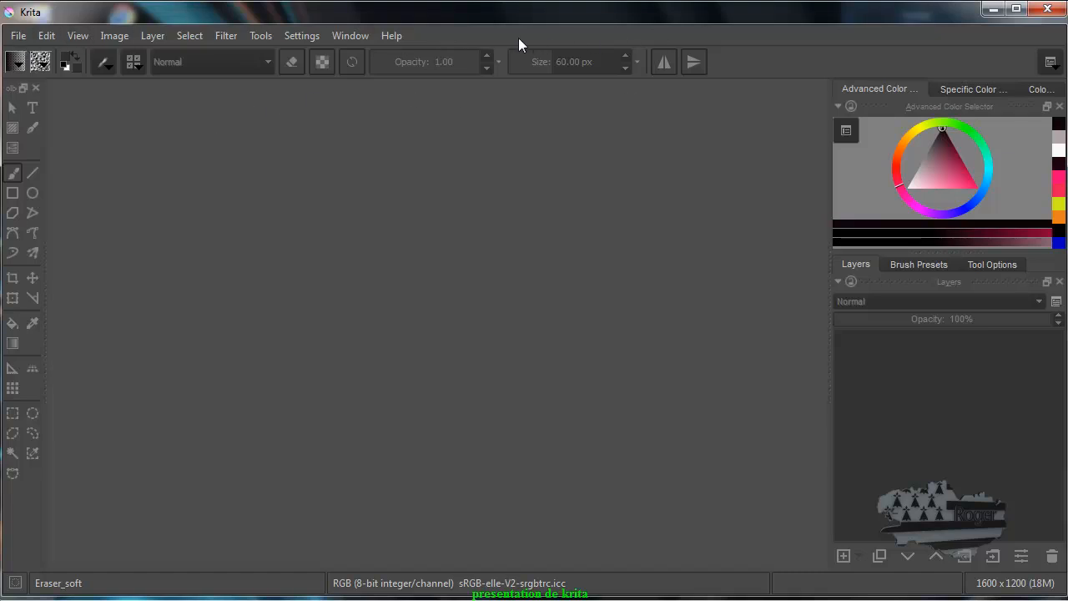
left_click(18, 37)
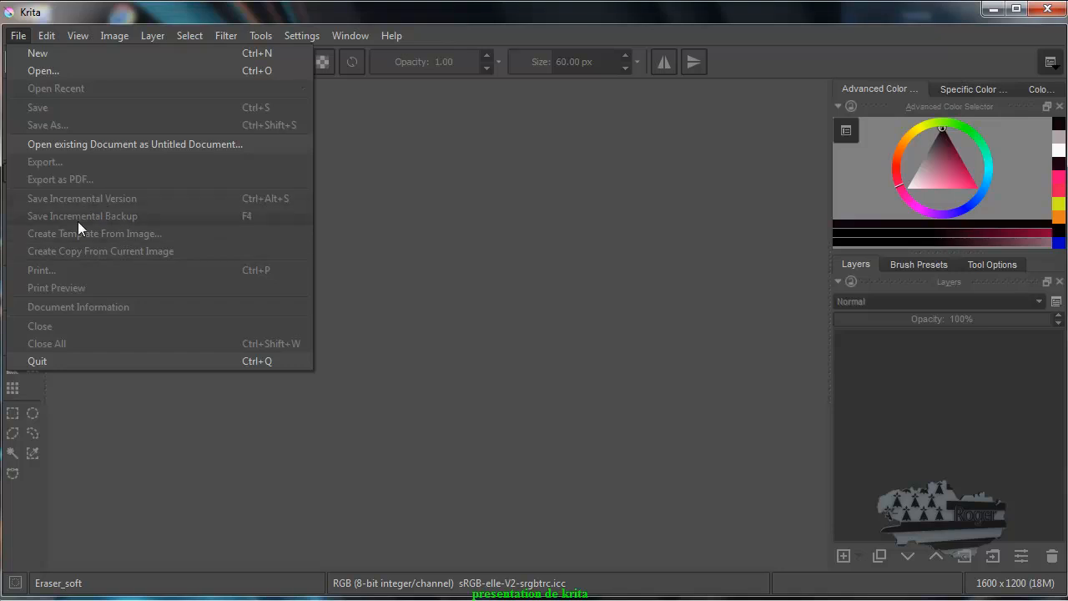
mouse_move(50, 30)
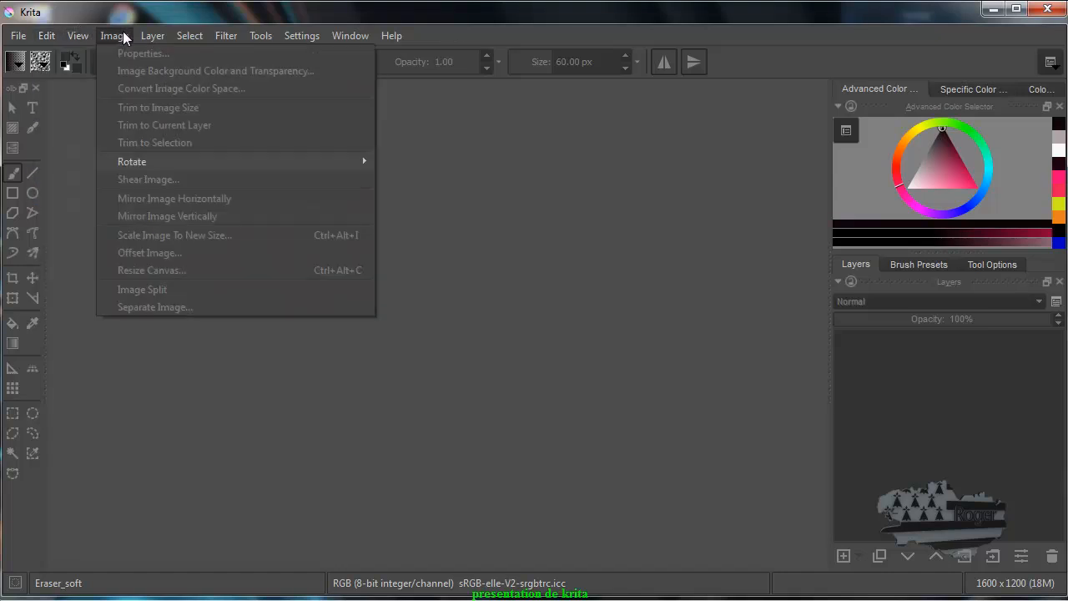
mouse_move(166, 33)
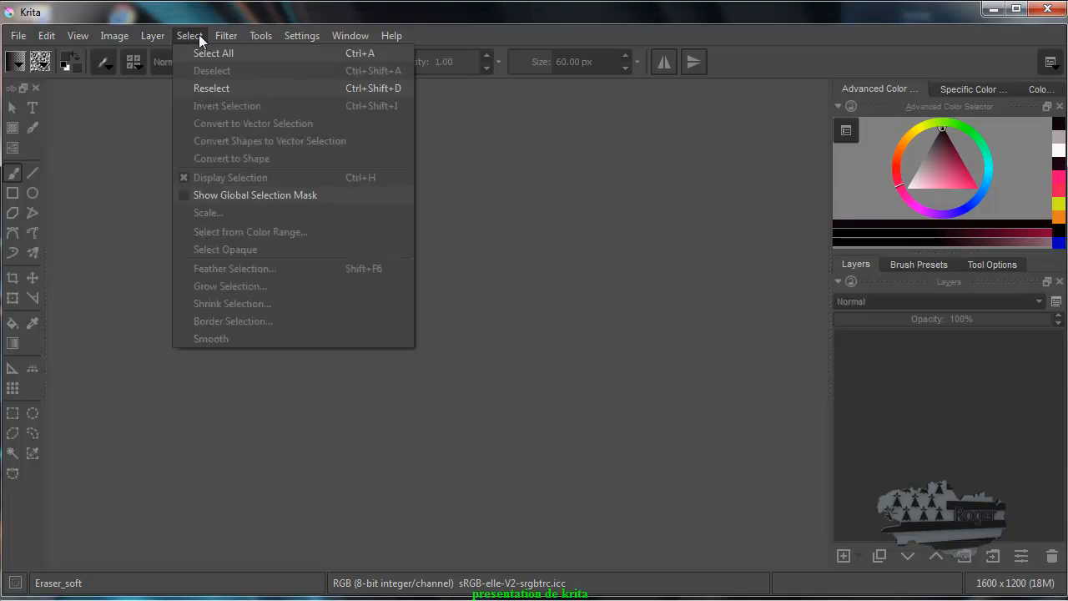
mouse_move(267, 35)
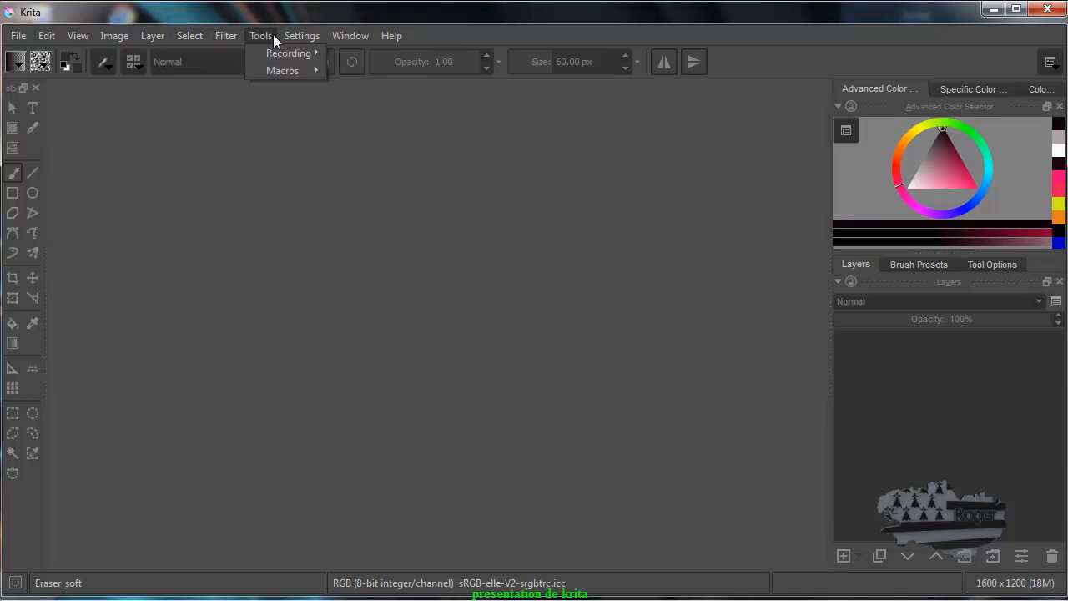
mouse_move(341, 40)
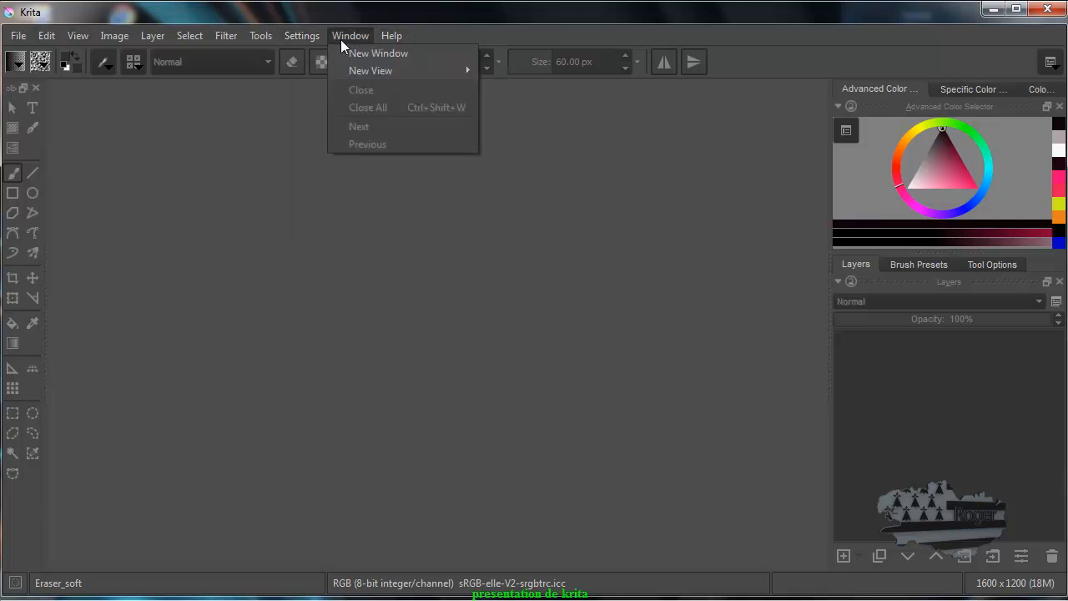
left_click(153, 187)
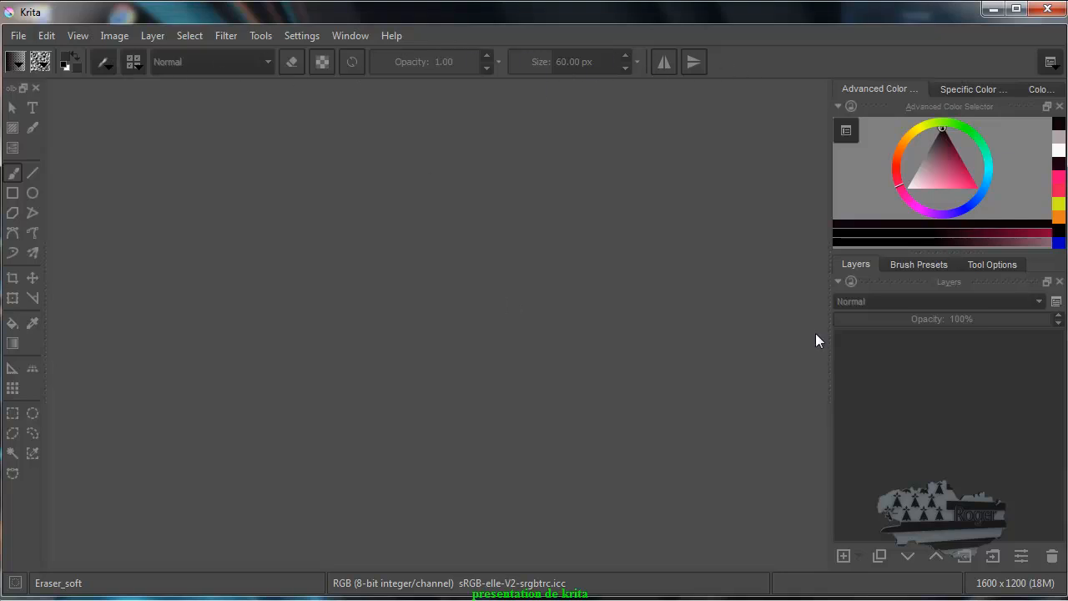
Step: Show the Tool Options docker and start setting up a new document
left_click(994, 267)
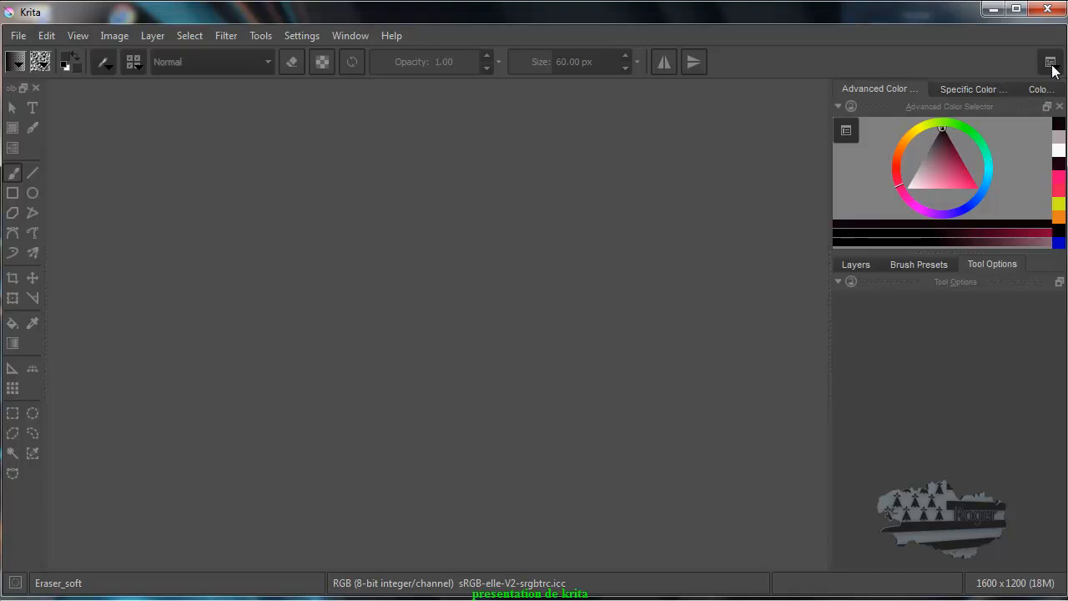
left_click(17, 36)
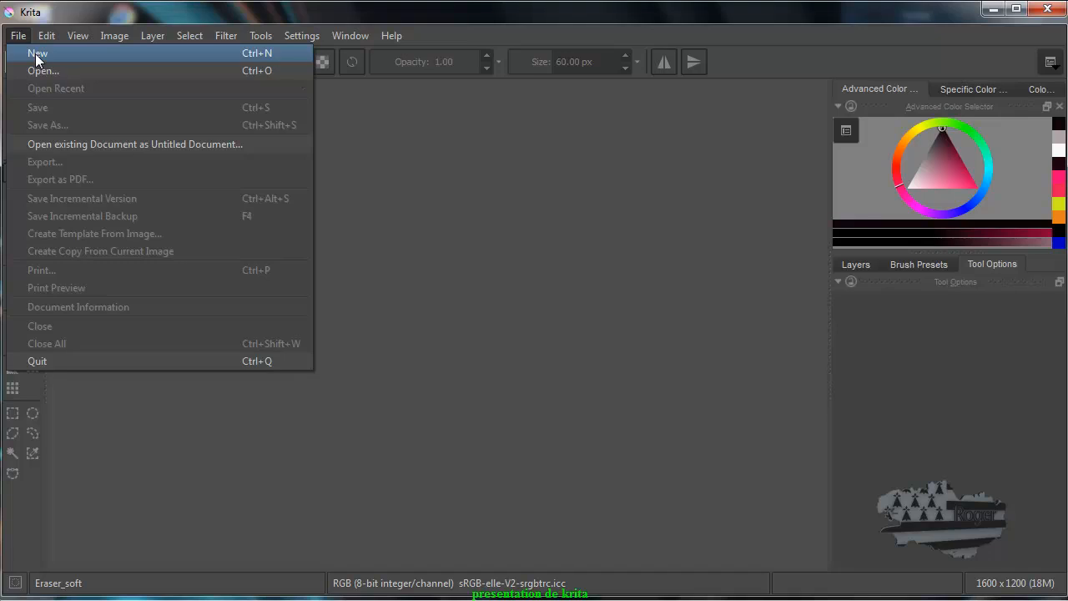
left_click(35, 54)
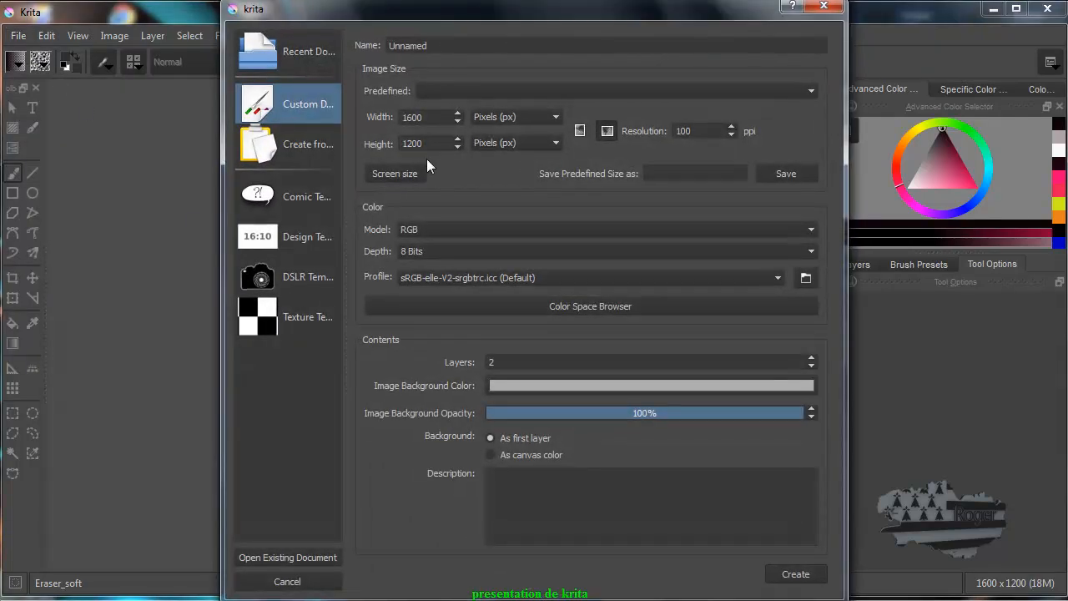
Step: Examine the new-document categories, from recent documents and clipboard creation to the comic, design, DSLR and texture templates
left_click(305, 53)
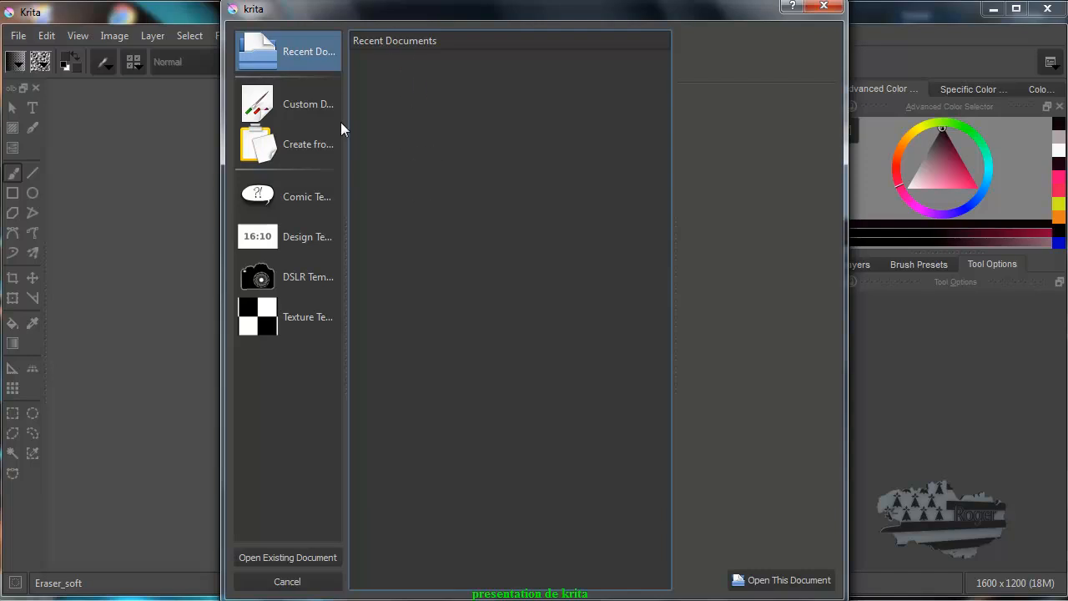
left_click(310, 107)
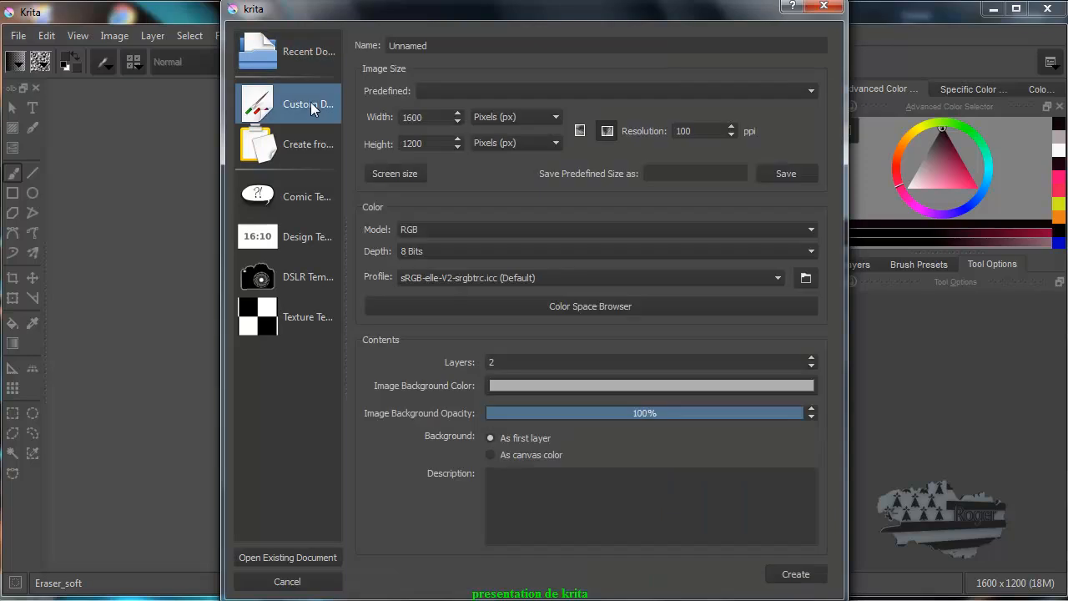
left_click(296, 146)
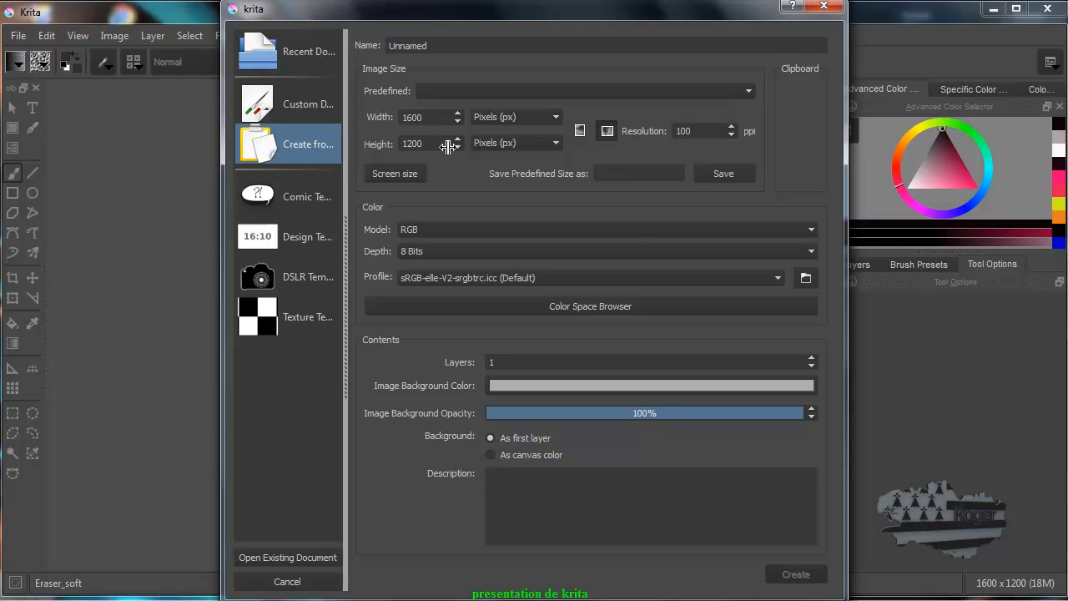
left_click(307, 196)
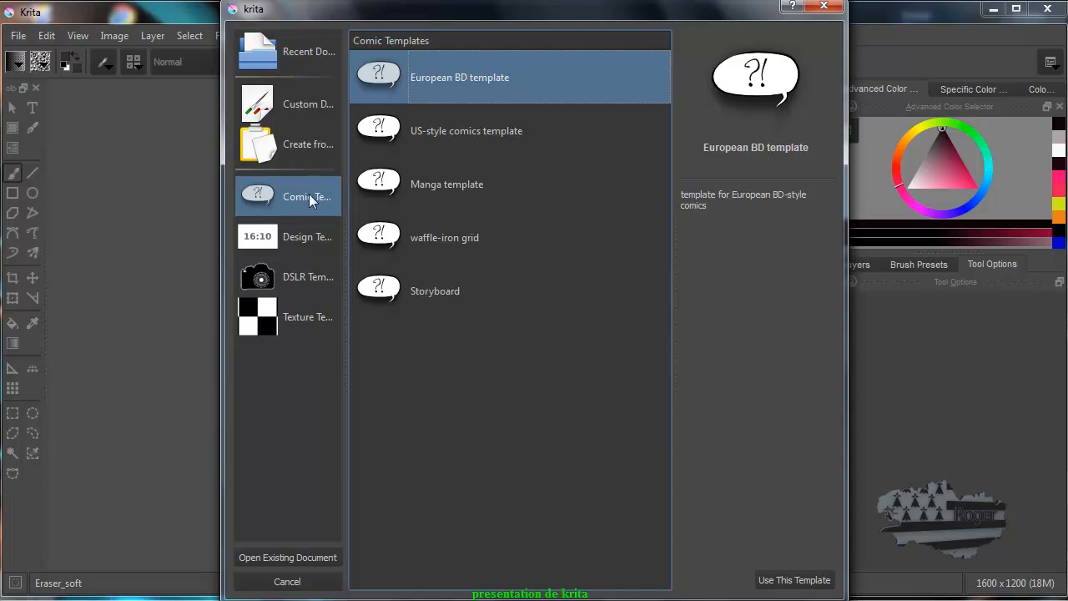
left_click(297, 238)
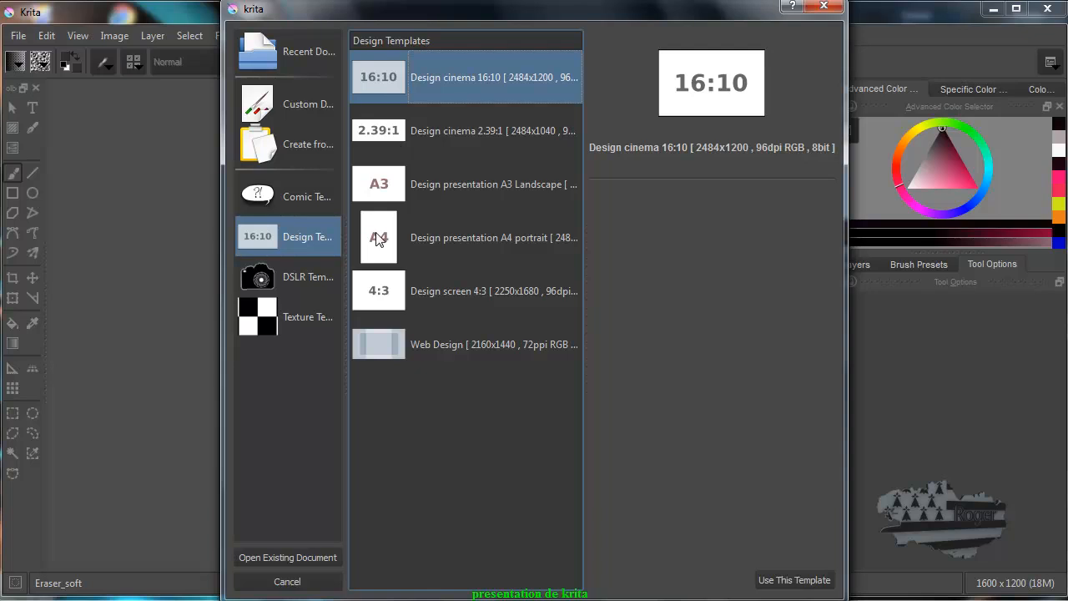
left_click(299, 276)
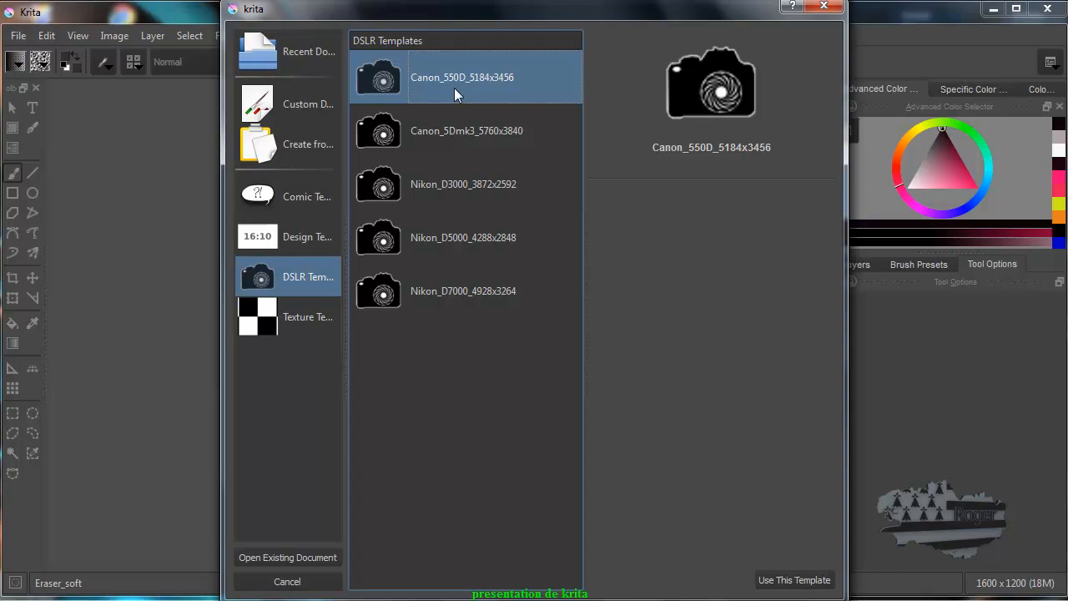
left_click(313, 325)
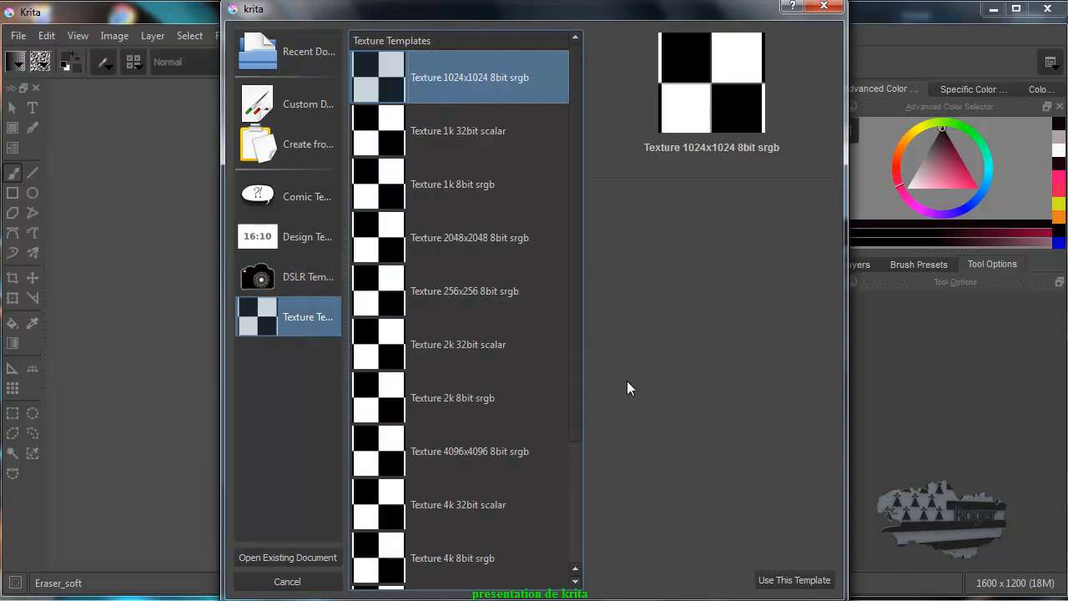
scroll(577, 428, "down", 1)
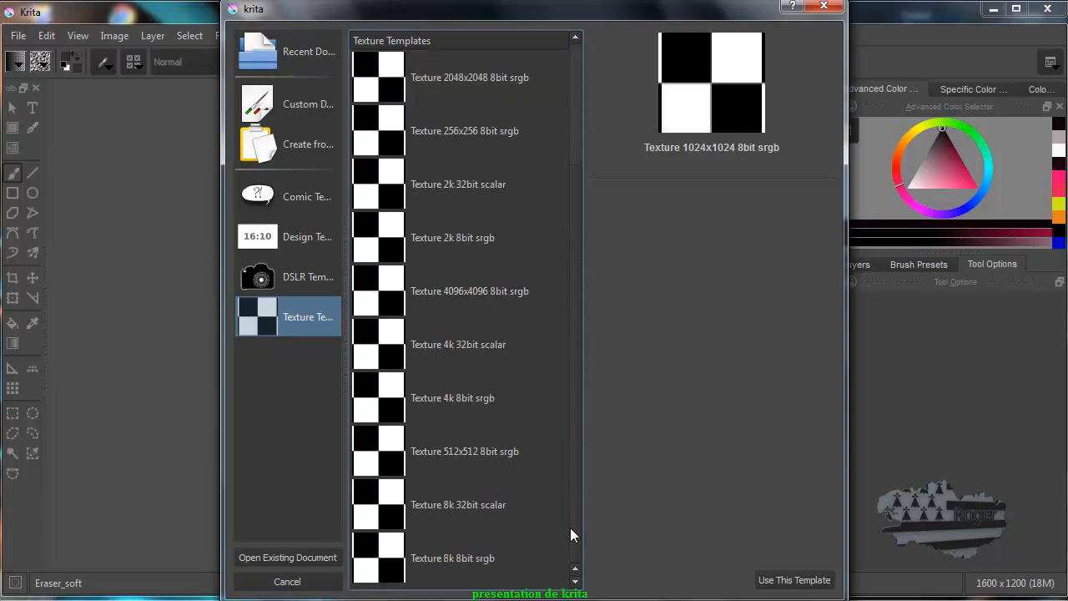
left_click_drag(573, 545, 581, 398)
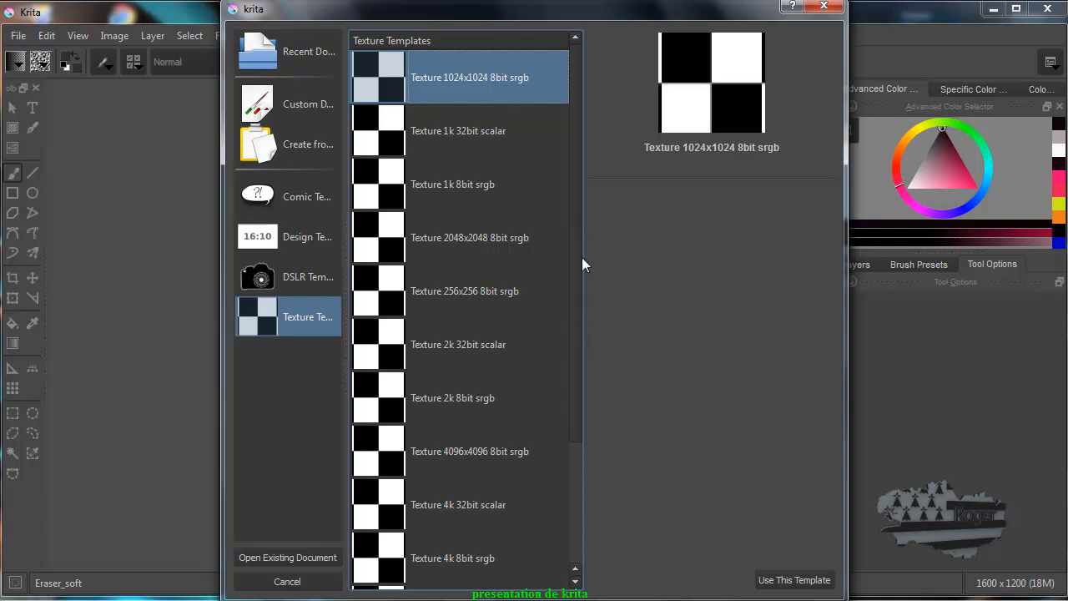
Step: Choose a custom document and name it "tuto"
left_click(259, 102)
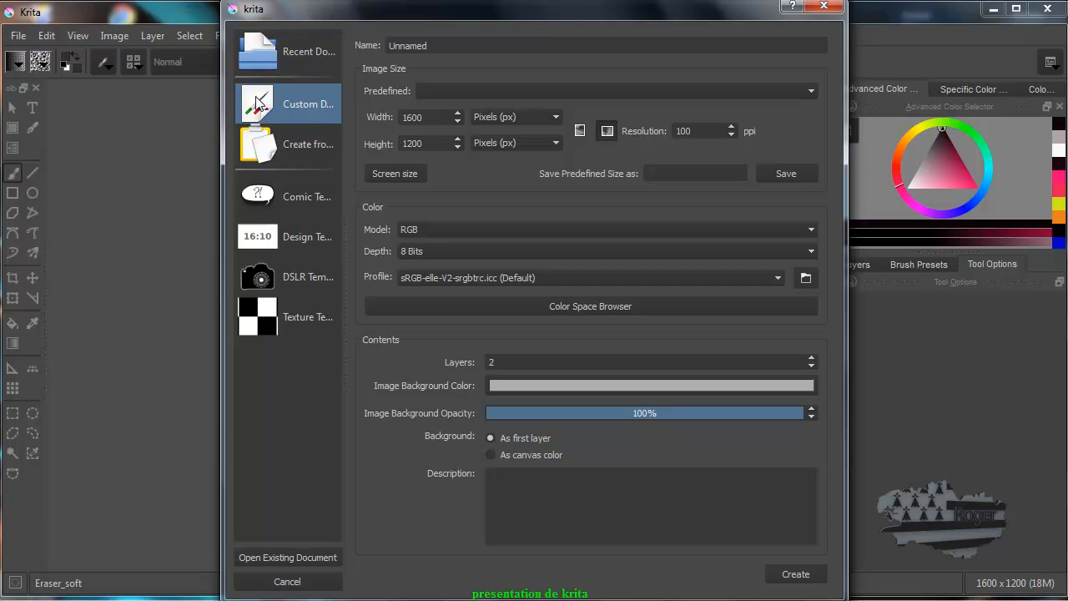
left_click_drag(435, 45, 368, 43)
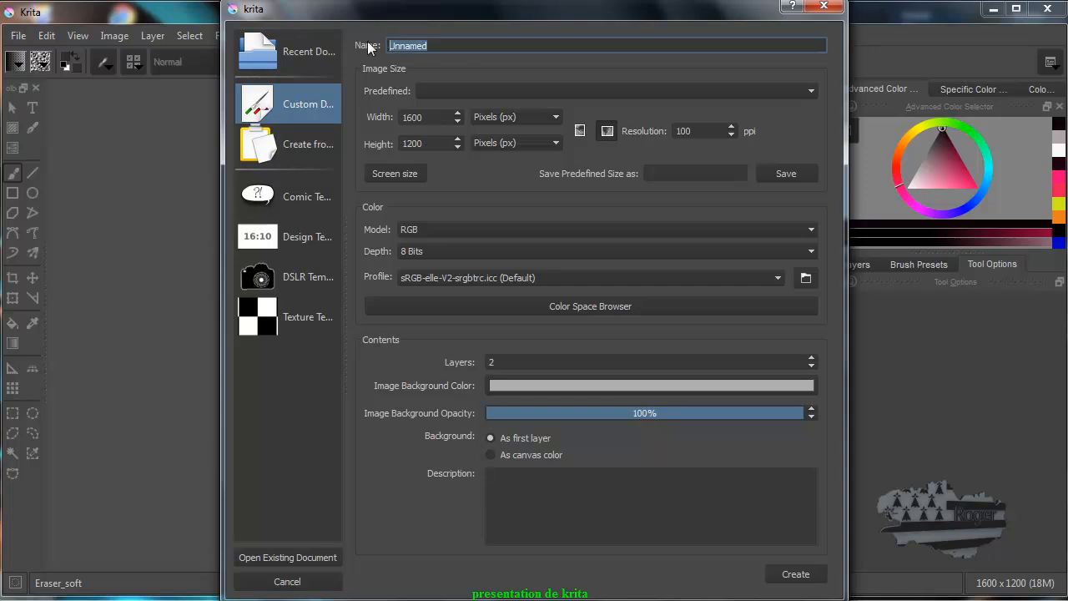
type("tuto")
Step: Check the predefined sizes and width units, and set the image resolution to 75 ppi
left_click(811, 90)
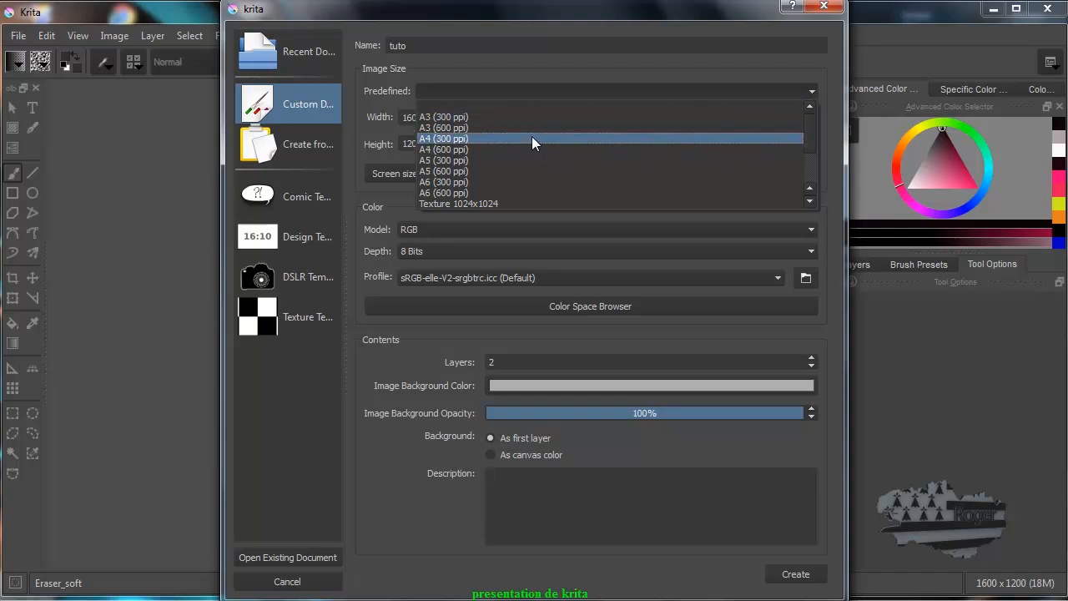
left_click(811, 90)
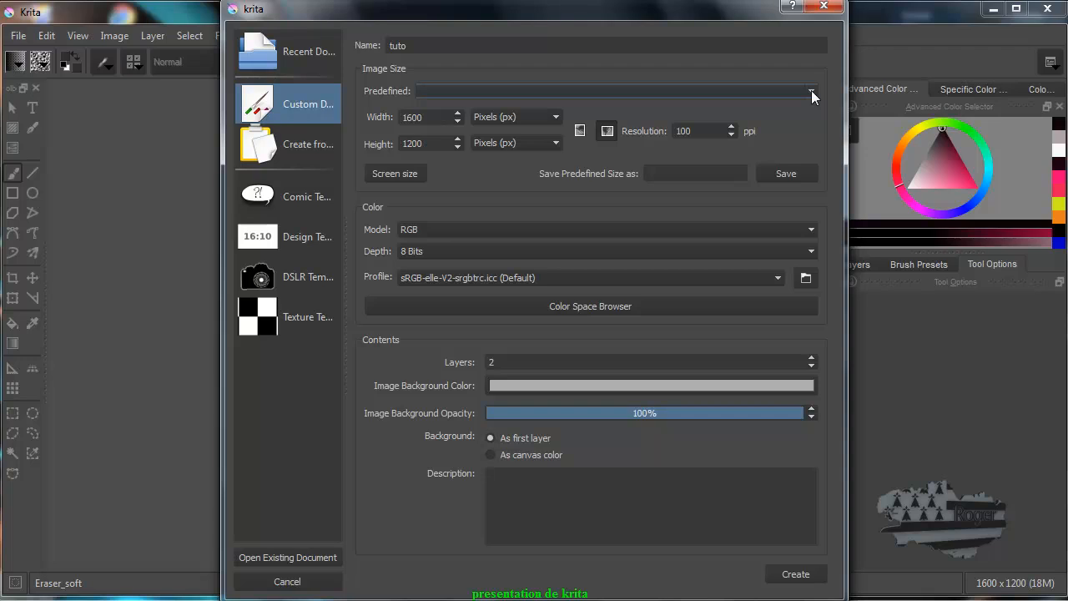
left_click_drag(431, 118, 400, 144)
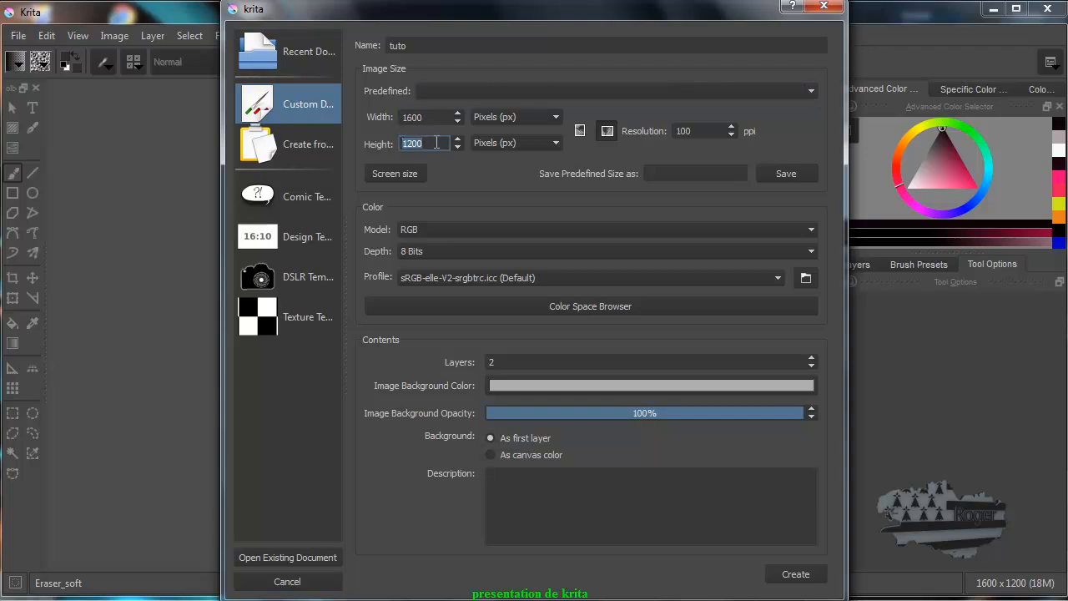
left_click(558, 118)
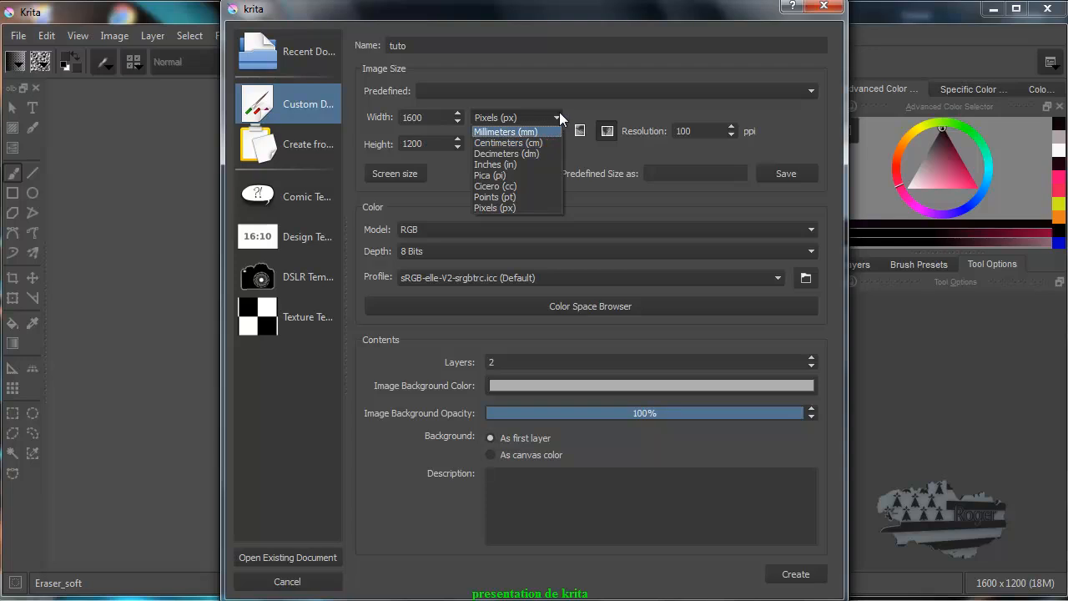
left_click(559, 112)
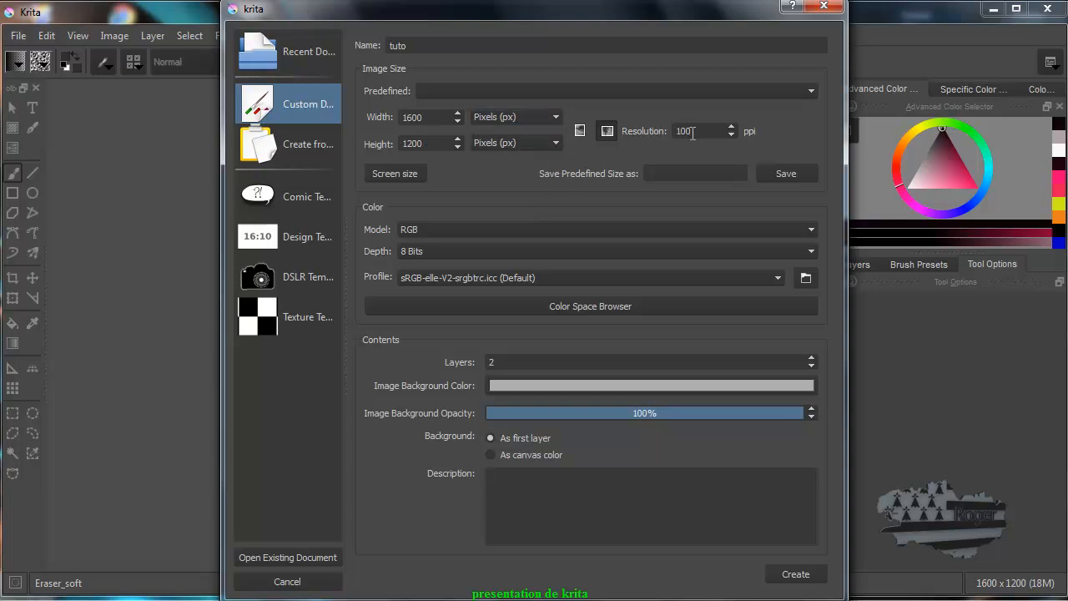
left_click_drag(693, 131, 659, 132)
Step: Examine the available color models, bit depths and color profiles for the new document
left_click(455, 232)
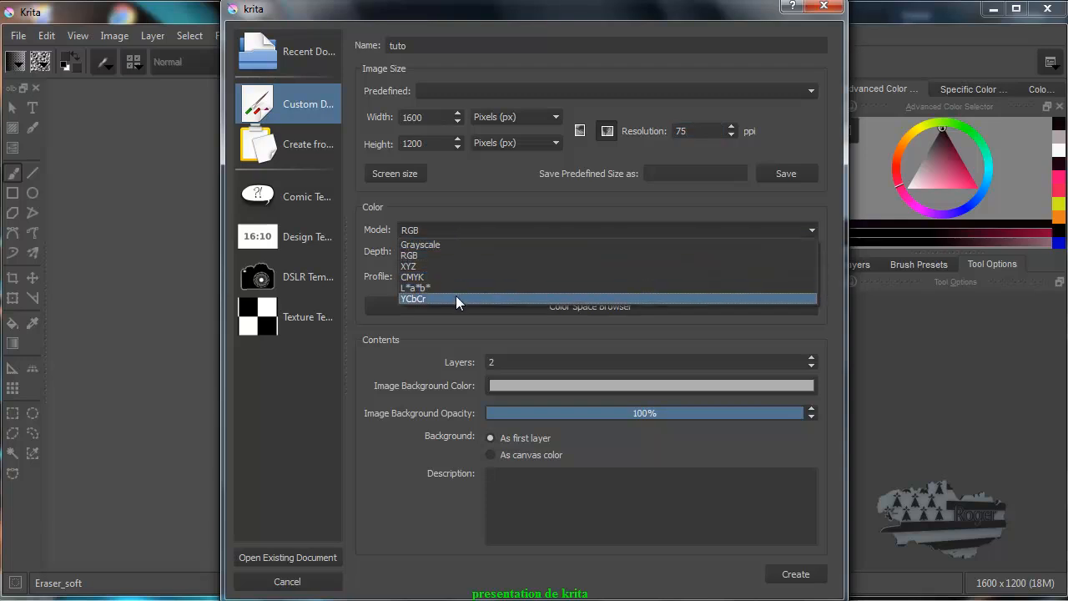
left_click(468, 230)
left_click(480, 252)
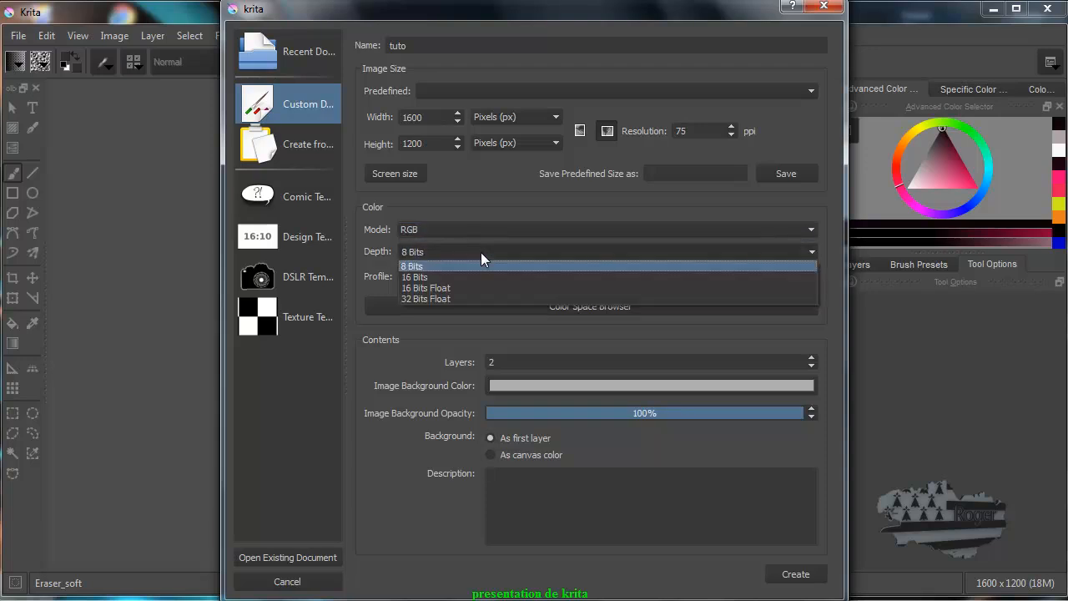
left_click(480, 252)
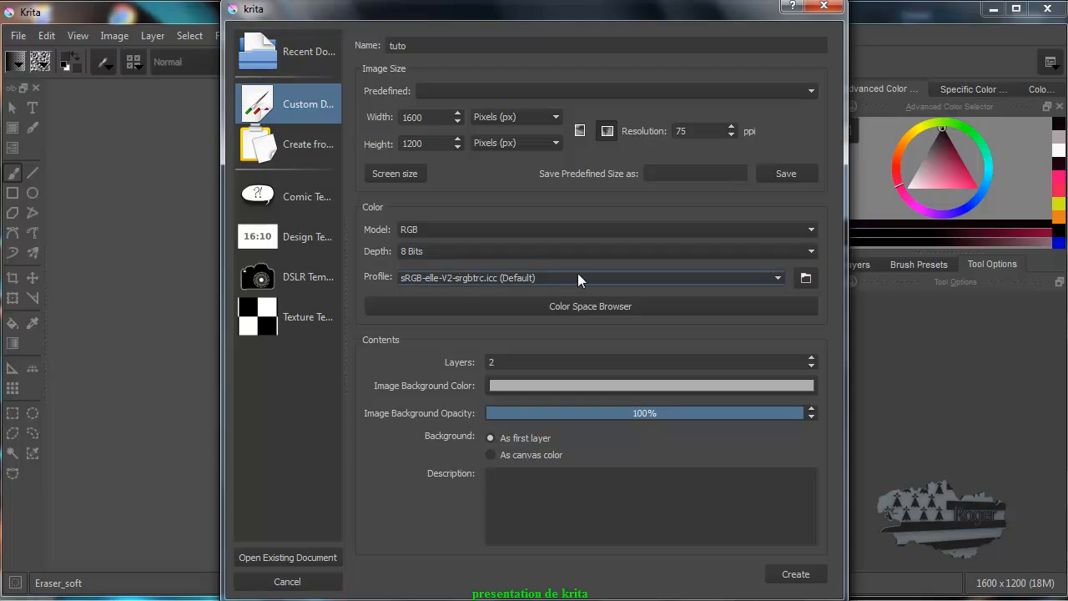
left_click(779, 279)
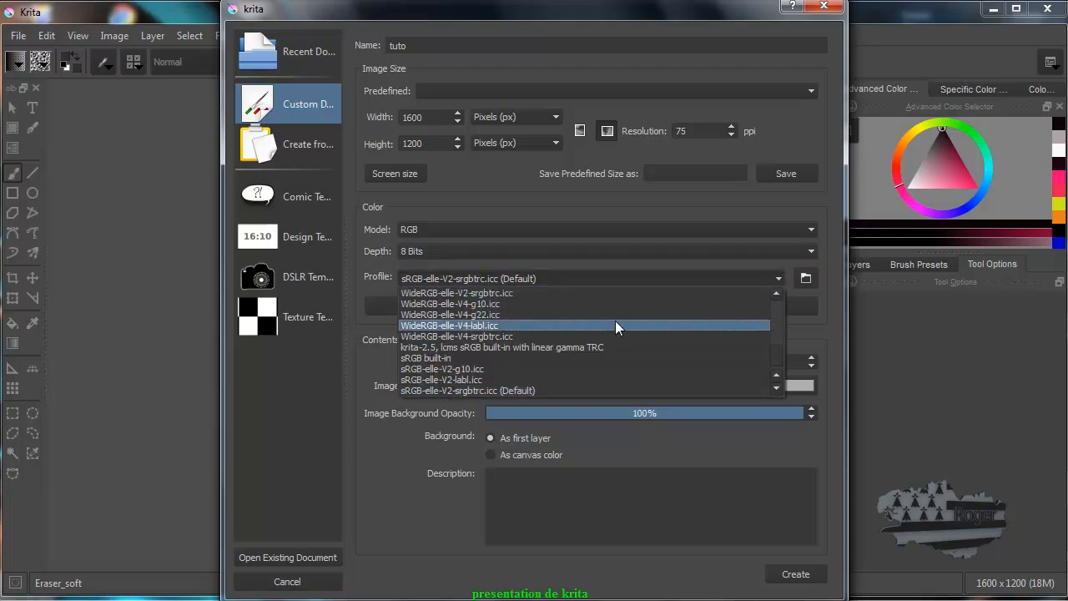
left_click(777, 277)
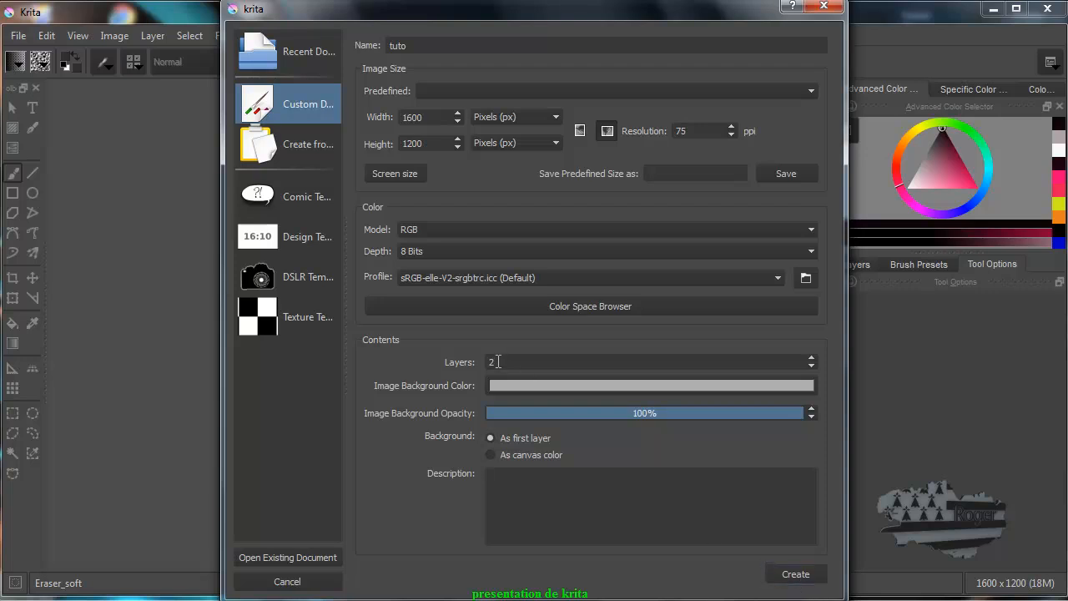
Step: Set the image background color to the slightly lighter gray #B2B2B2
left_click(548, 385)
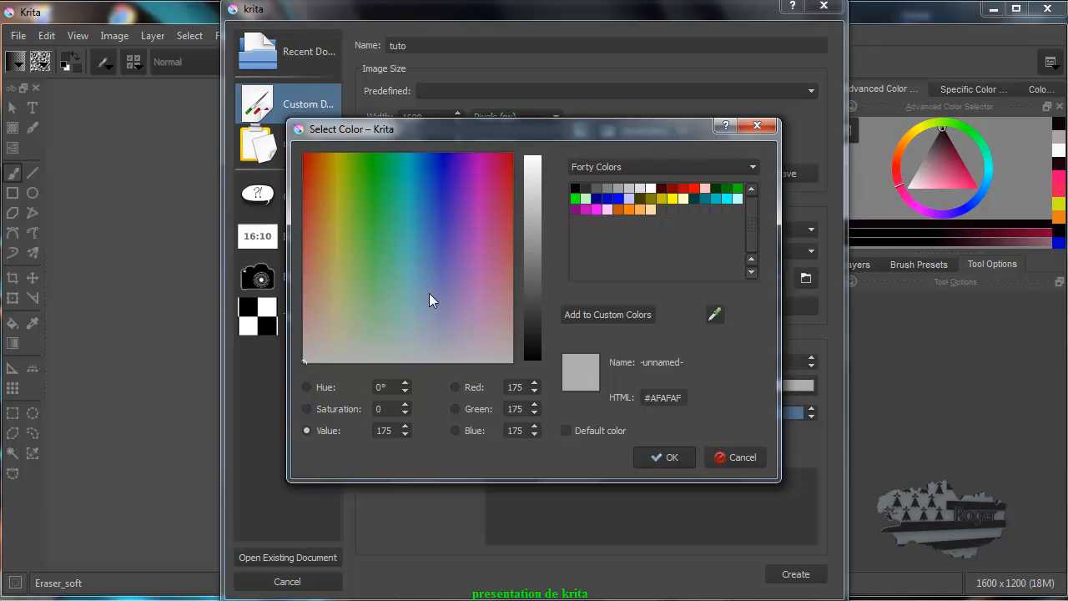
left_click_drag(532, 229, 535, 217)
left_click(670, 457)
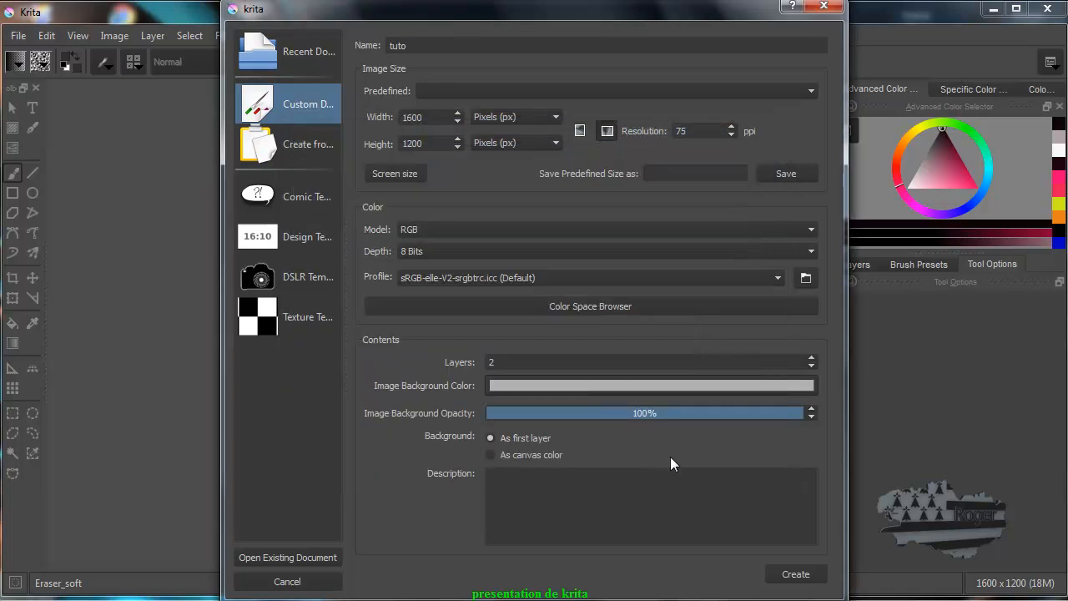
Step: Set the image background color to the gray #A0A0A0 from the Forty Colors palette
left_click(648, 385)
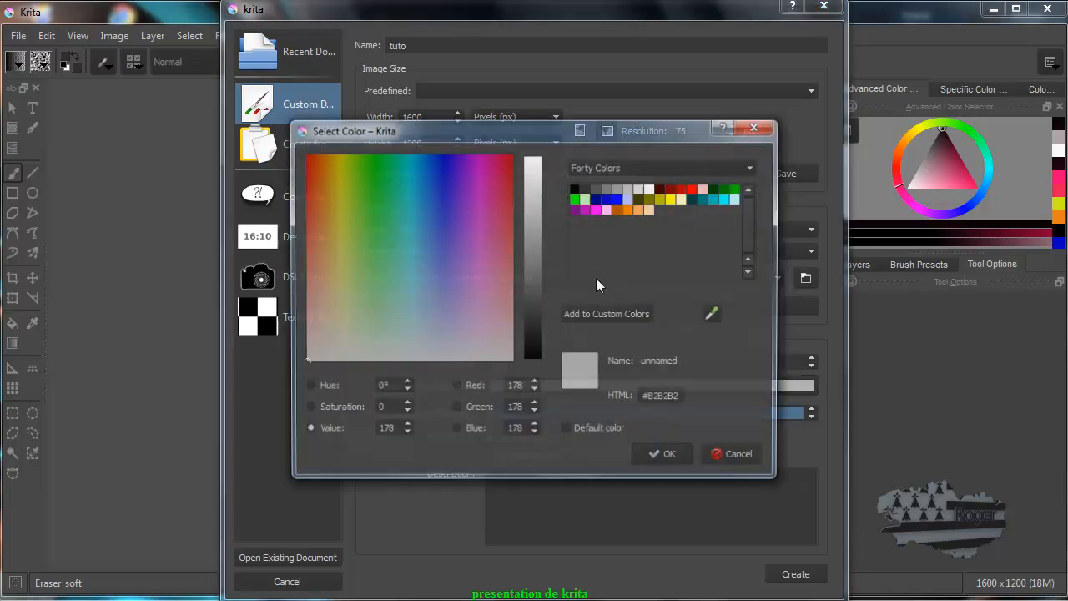
left_click(504, 158)
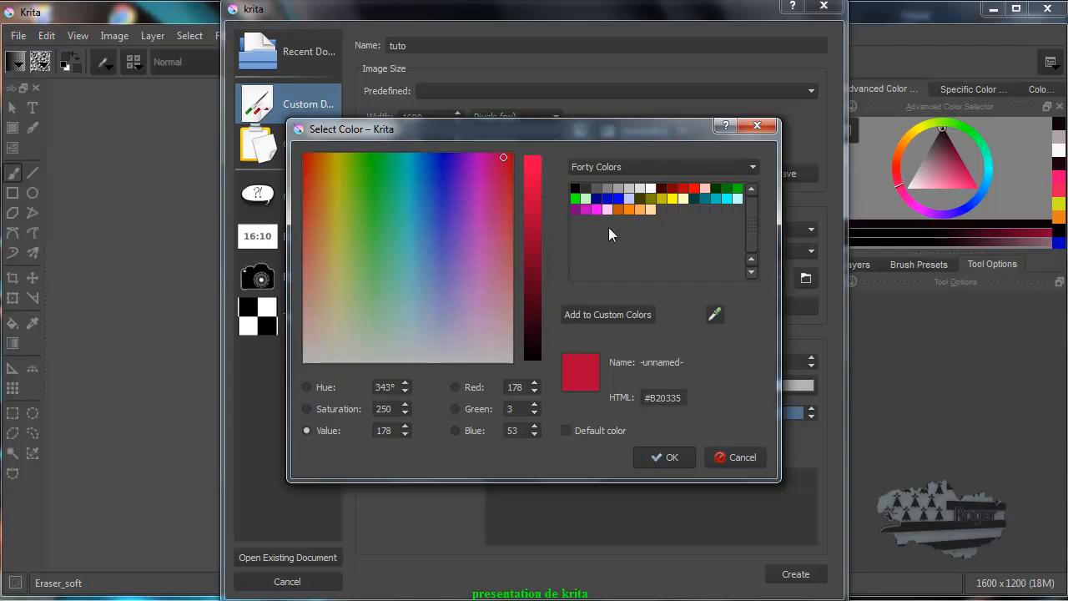
left_click(619, 188)
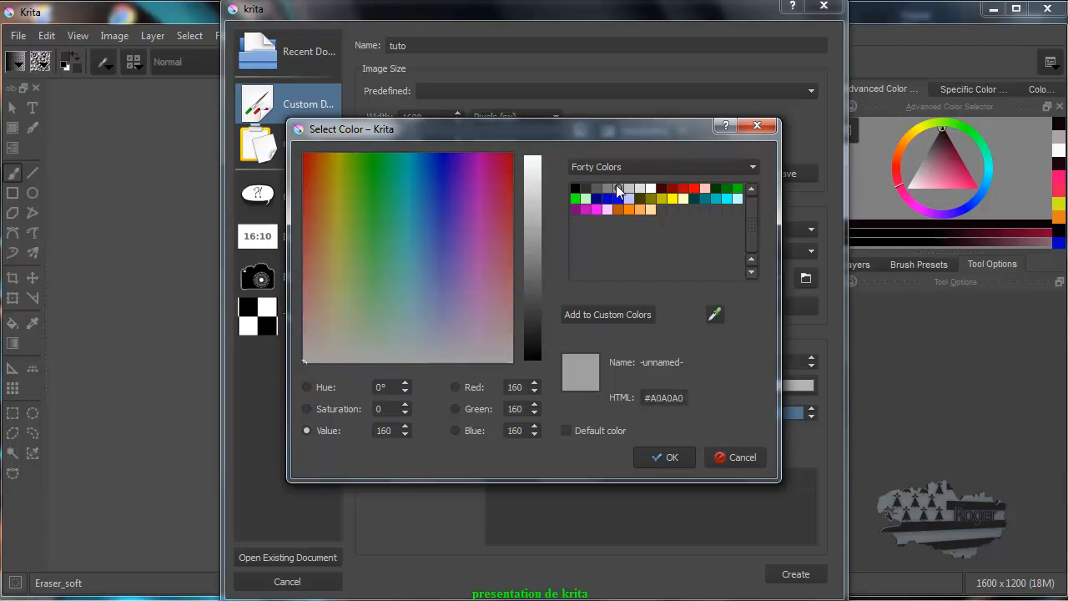
left_click(660, 457)
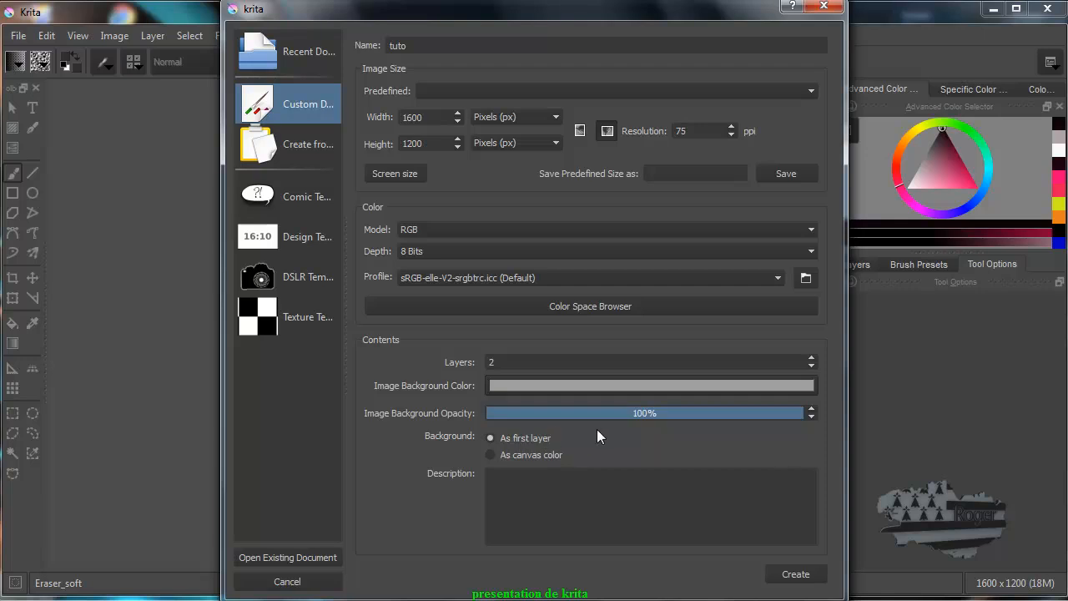
Step: Create the document with 2 layers and display its layer list
left_click(582, 499)
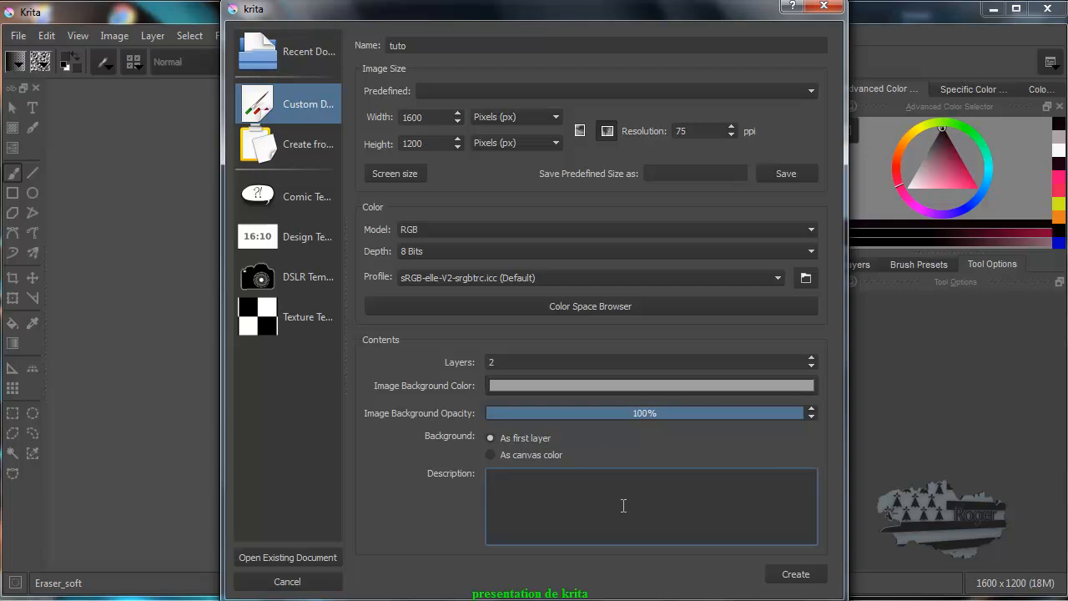
left_click(623, 361)
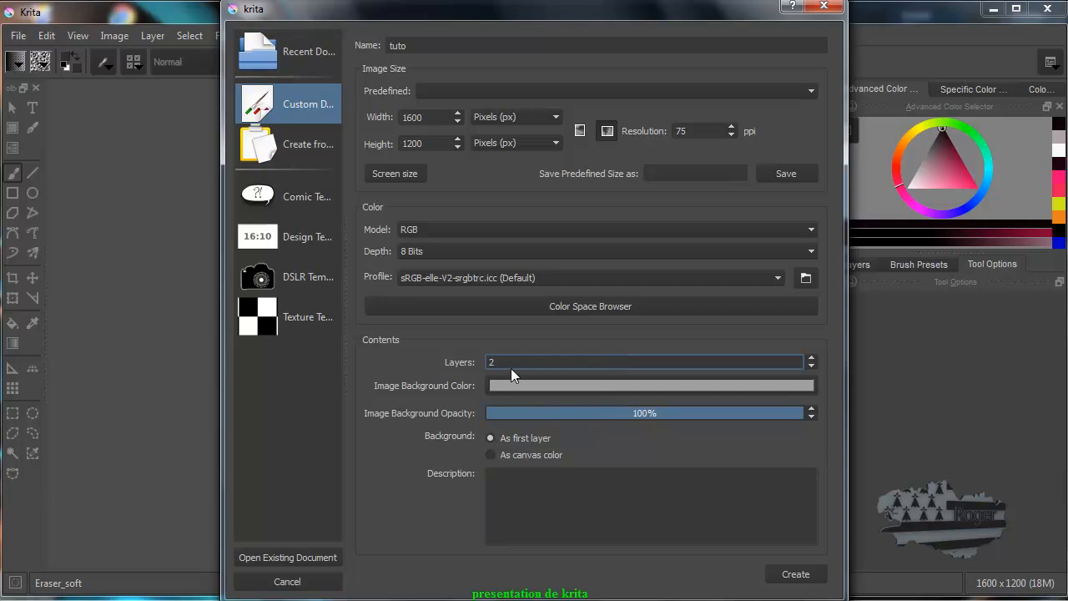
left_click_drag(500, 362, 482, 362)
left_click(791, 575)
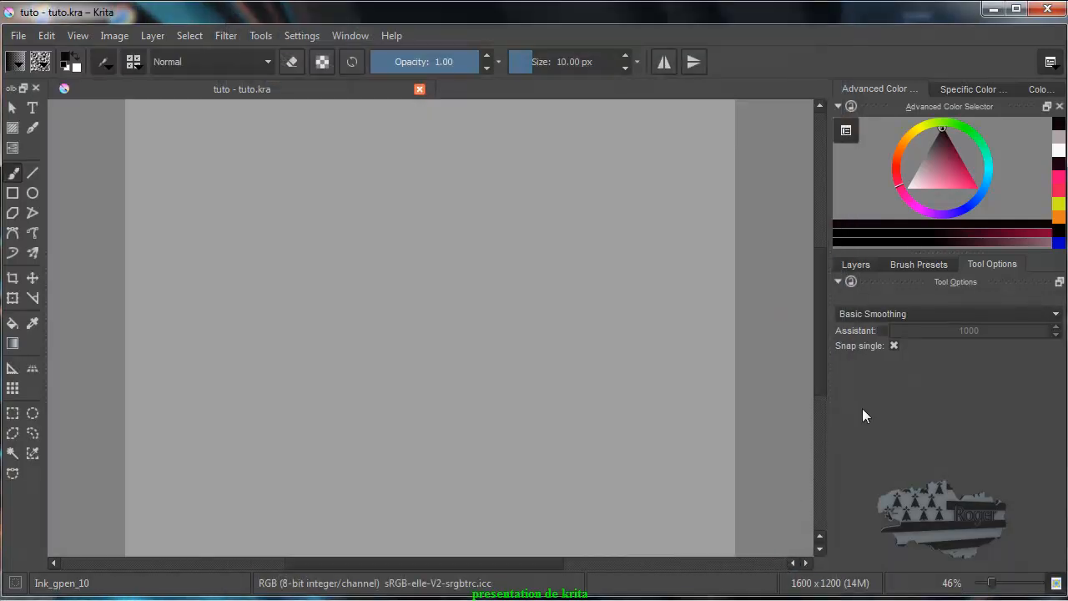
left_click(846, 263)
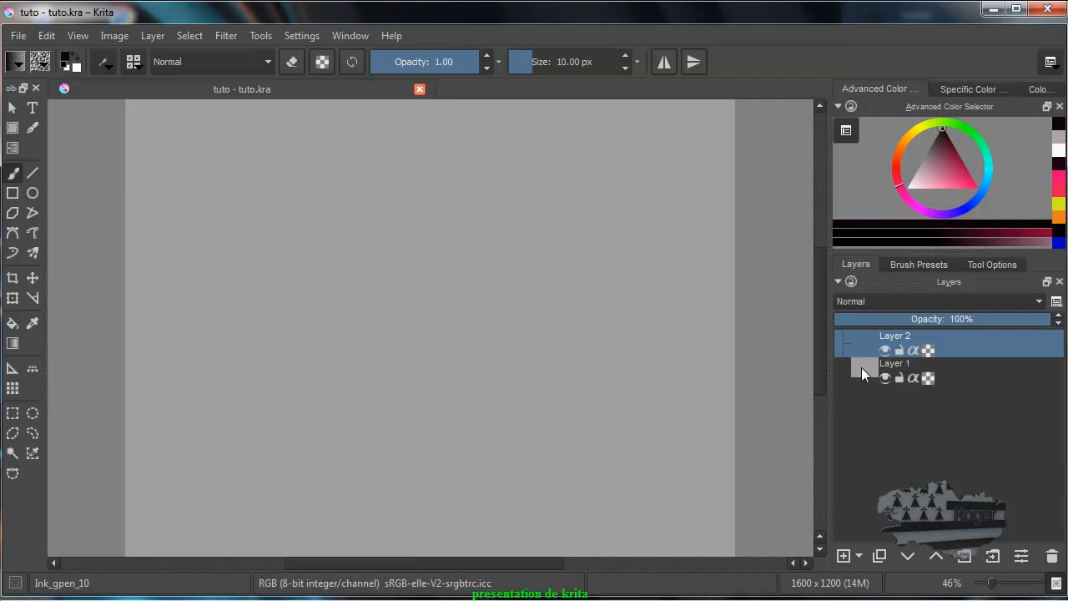
mouse_move(861, 368)
Step: Apply the Default workspace to the interface
left_click(1050, 63)
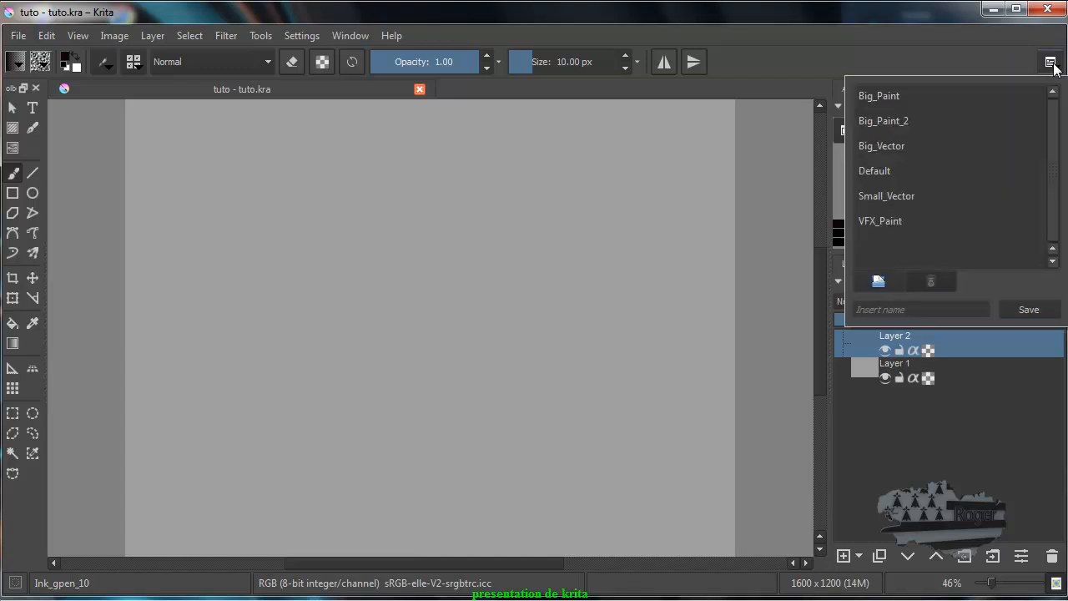
left_click(884, 171)
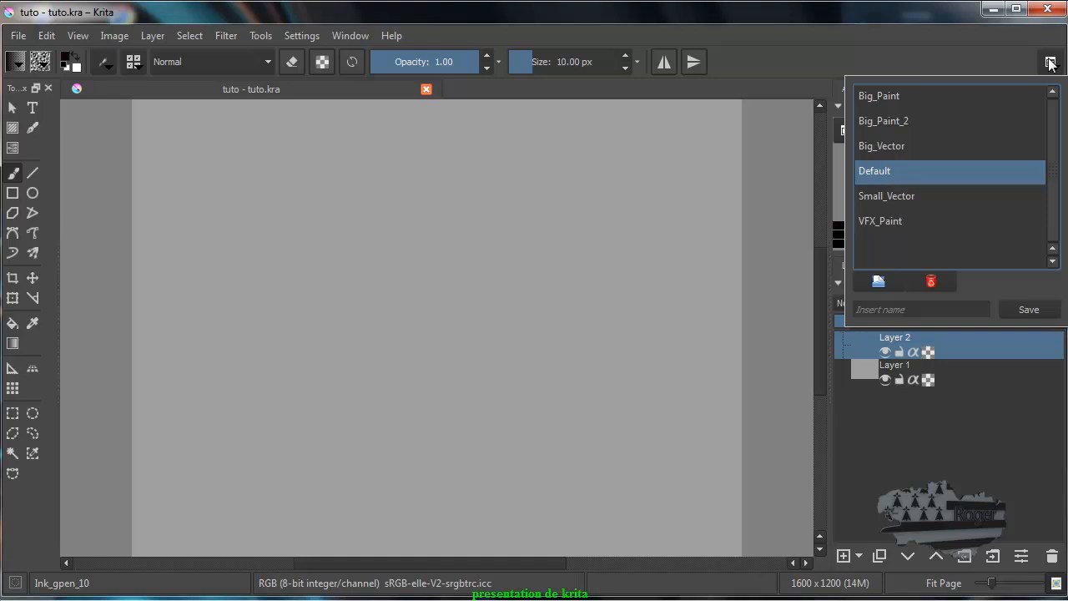
left_click(990, 61)
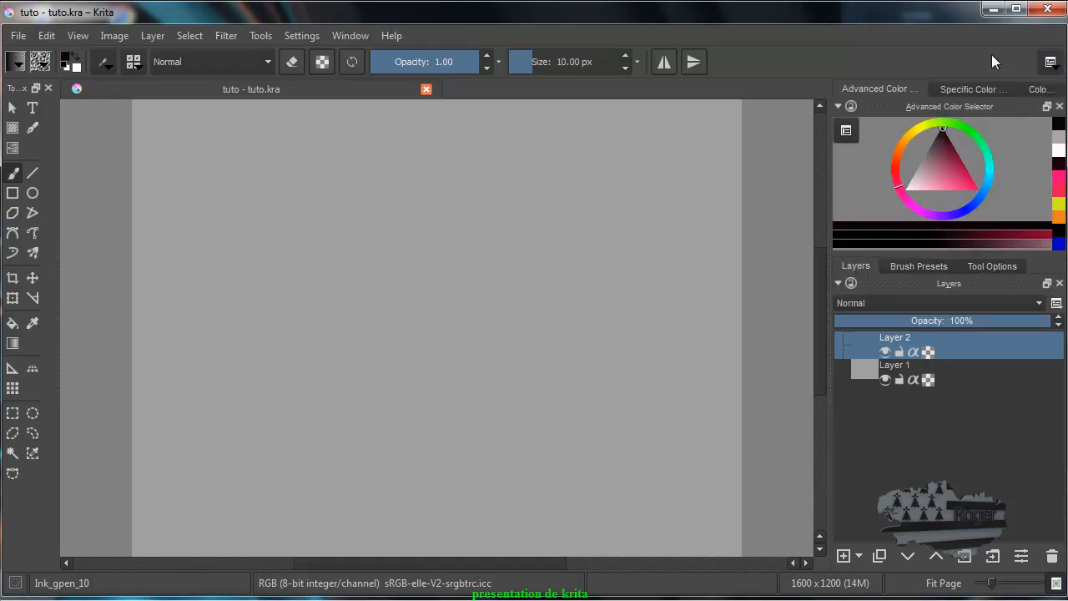
Step: Look through the available gradients, the pattern presets and the source options for a custom pattern
left_click(17, 65)
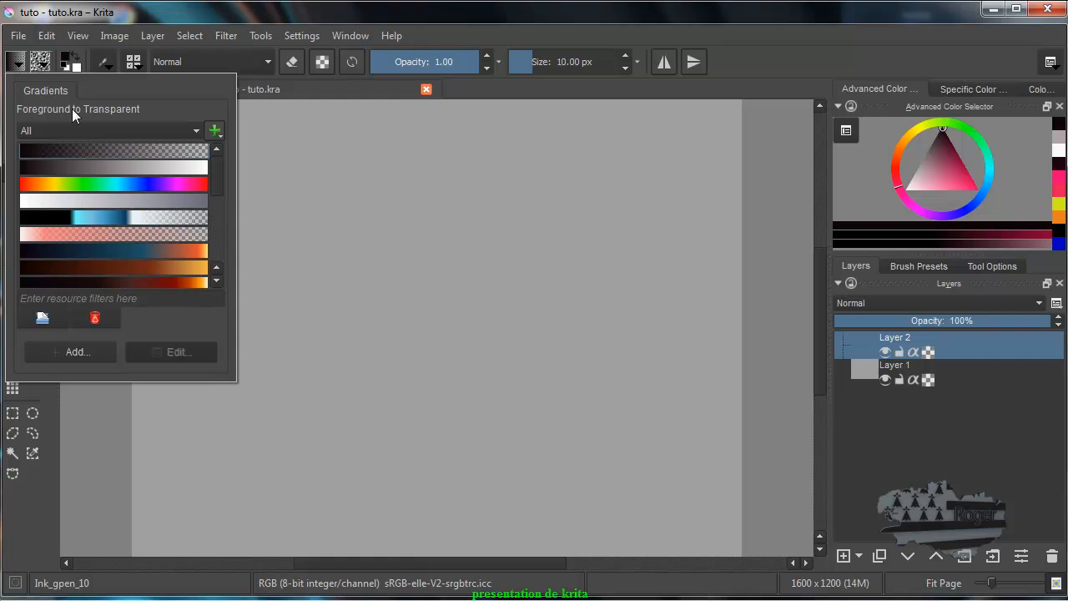
mouse_move(214, 176)
left_mouse_down()
mouse_move(214, 244)
mouse_move(218, 163)
mouse_move(220, 250)
mouse_move(214, 157)
left_mouse_up()
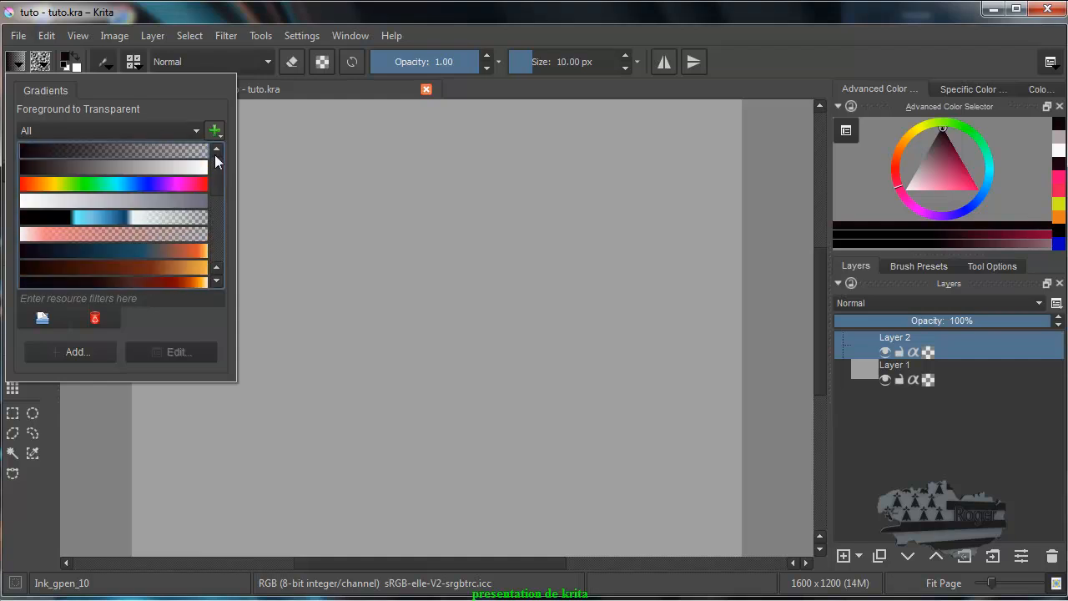
left_click(39, 61)
left_click(39, 62)
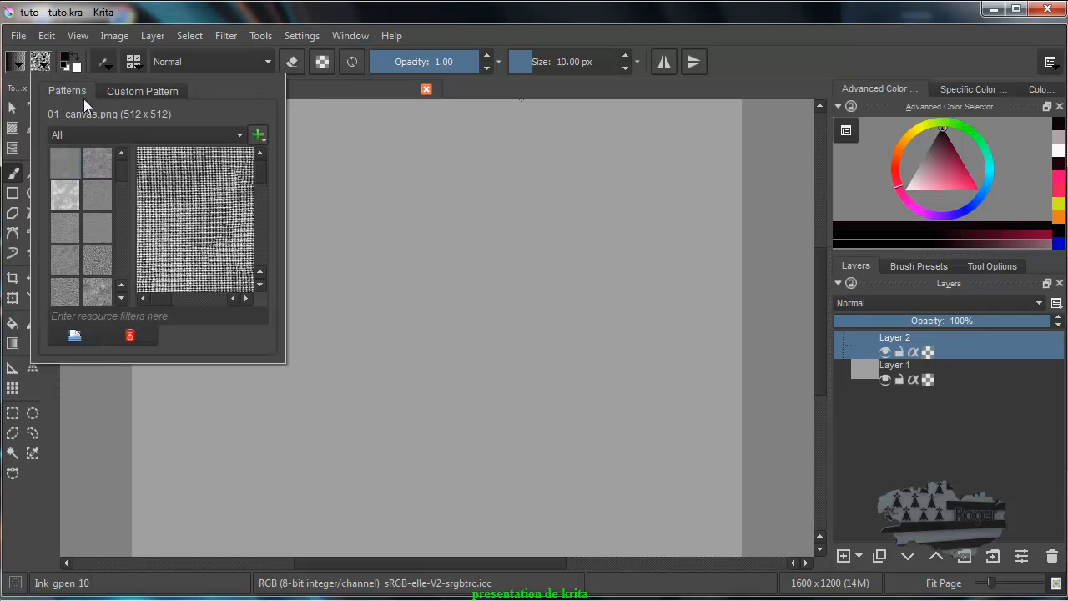
left_click(122, 88)
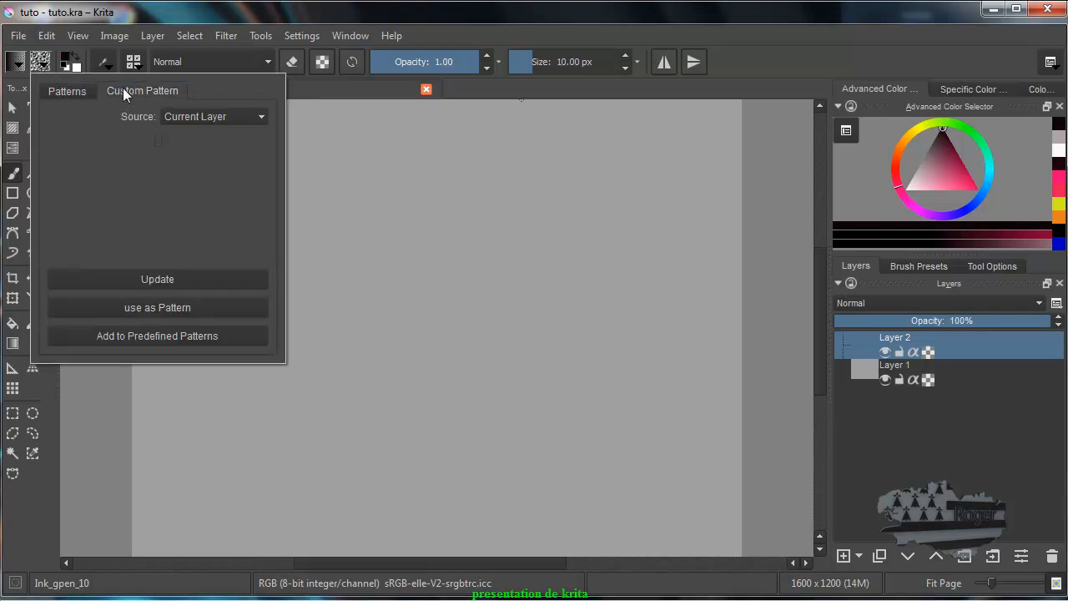
left_click(261, 121)
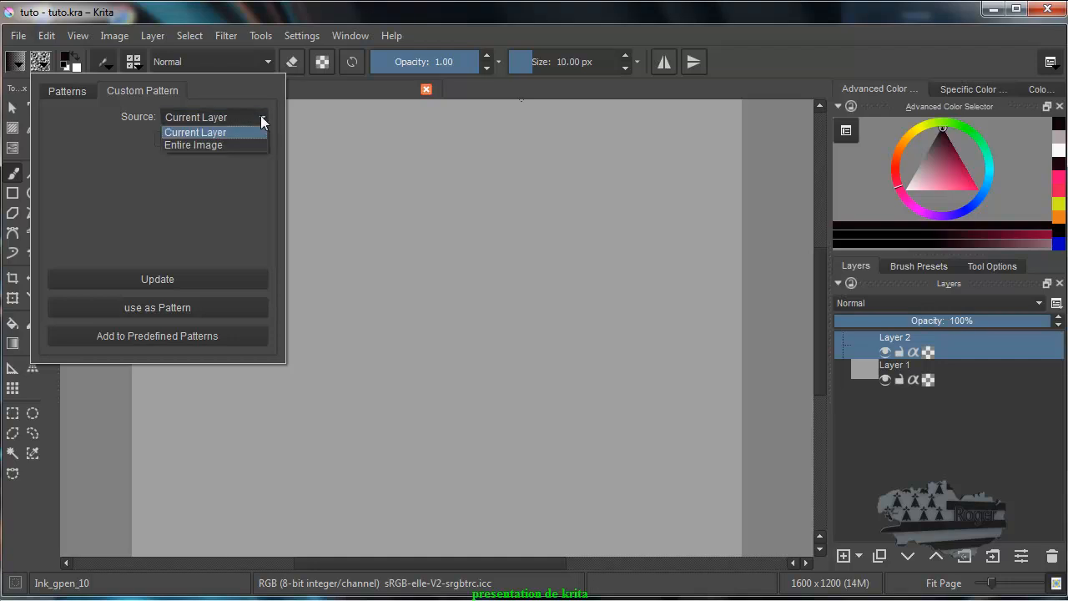
left_click(261, 119)
left_click(67, 89)
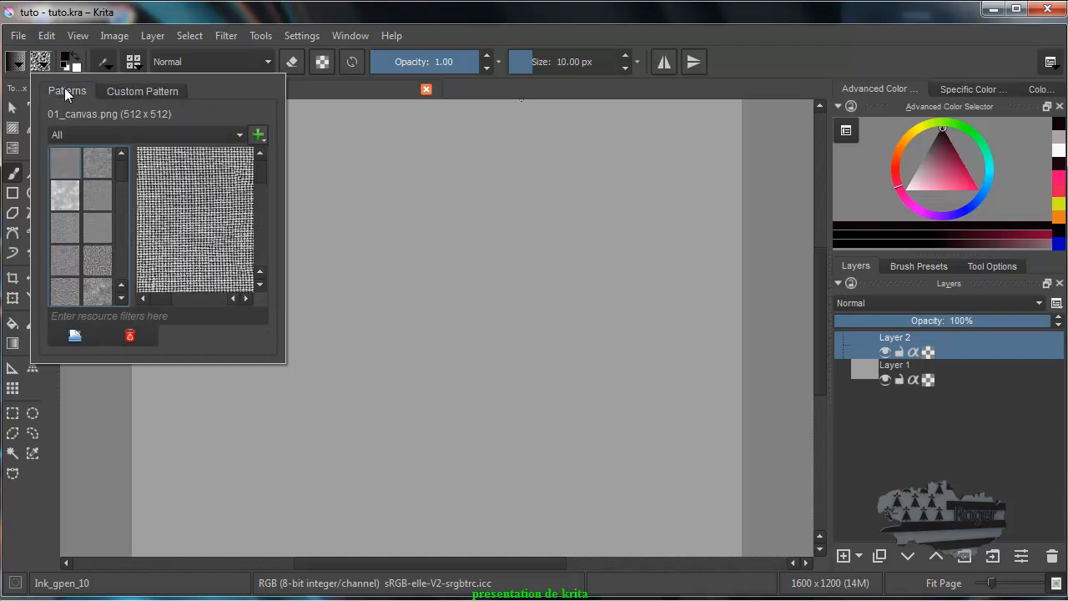
Step: Preview several texture patterns and choose 03_default-paper.png as the current pattern
left_click(89, 228)
left_click(96, 271)
left_click(95, 283)
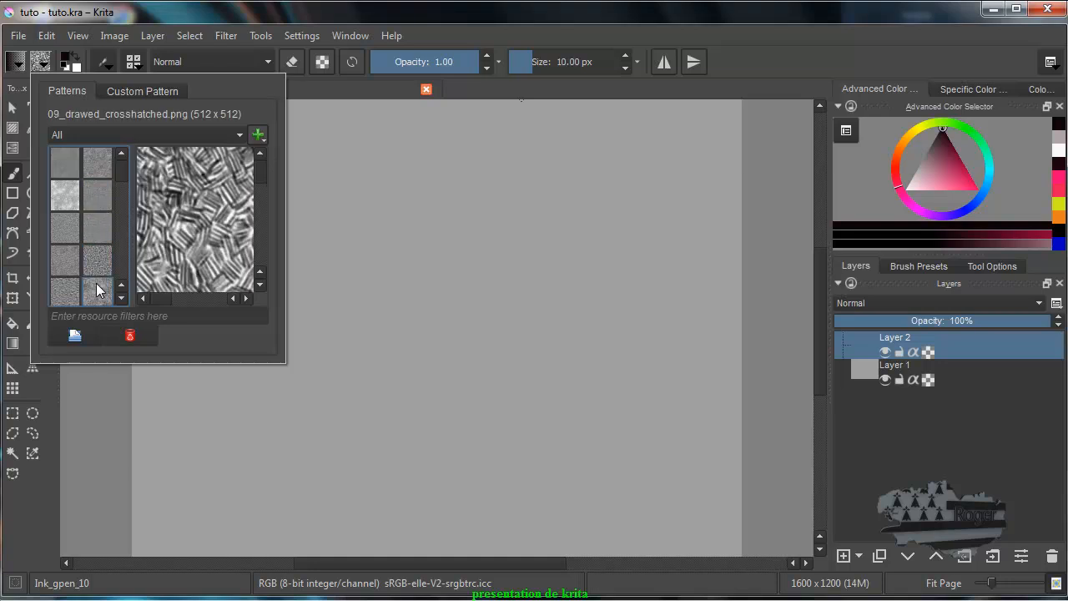
left_click(63, 161)
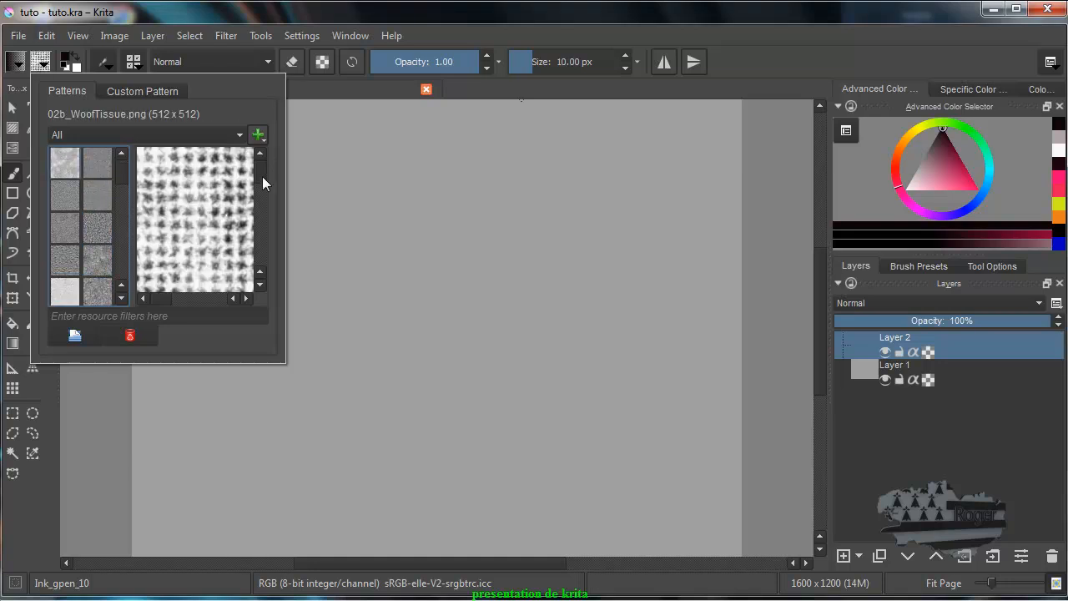
left_click(55, 195)
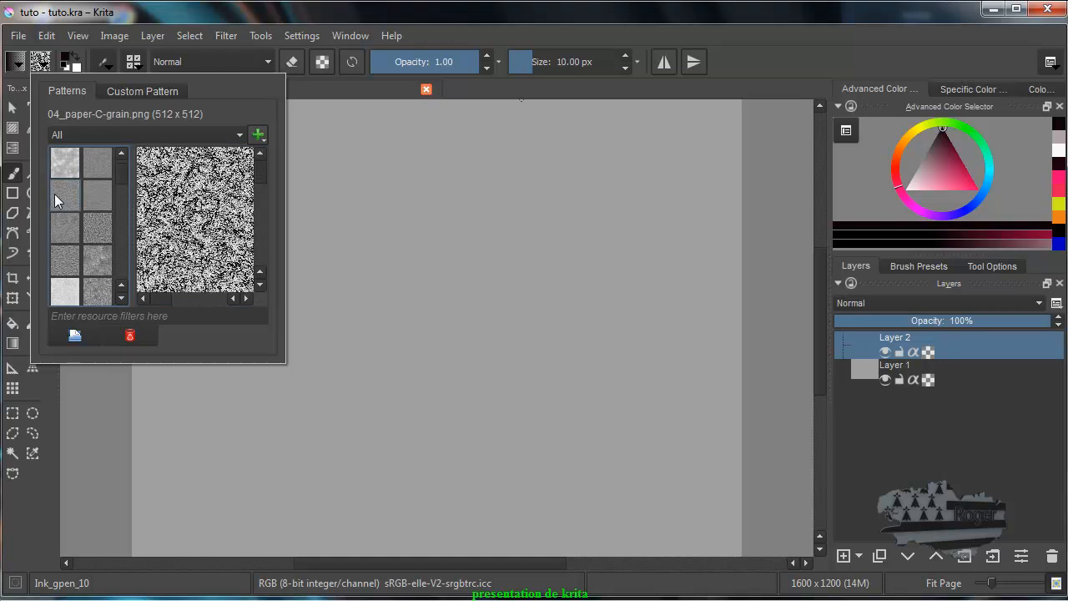
left_click(99, 165)
left_click(96, 199)
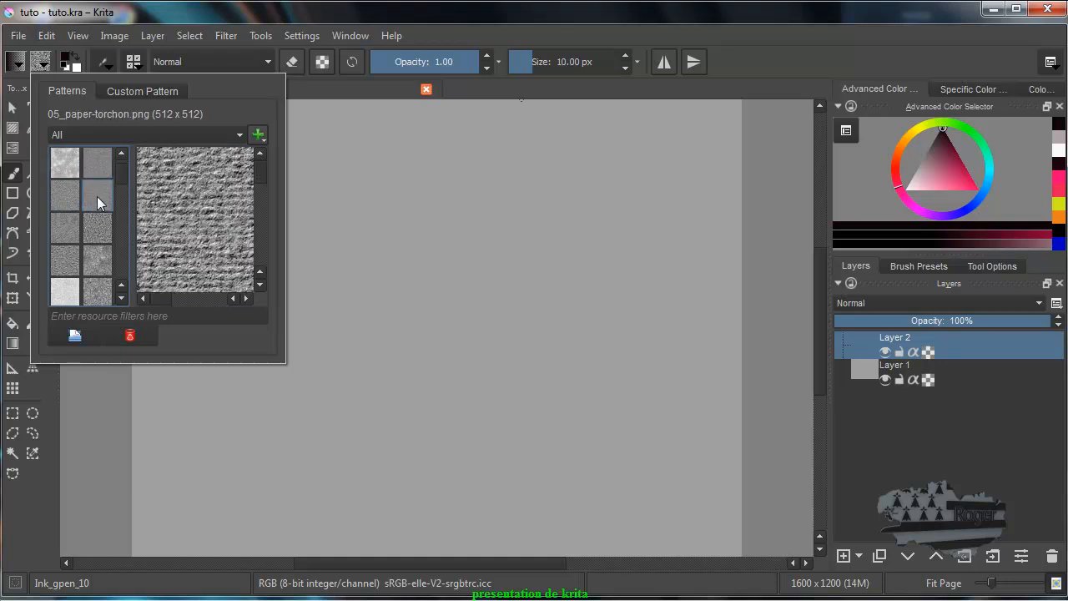
left_click(58, 220)
left_click(95, 226)
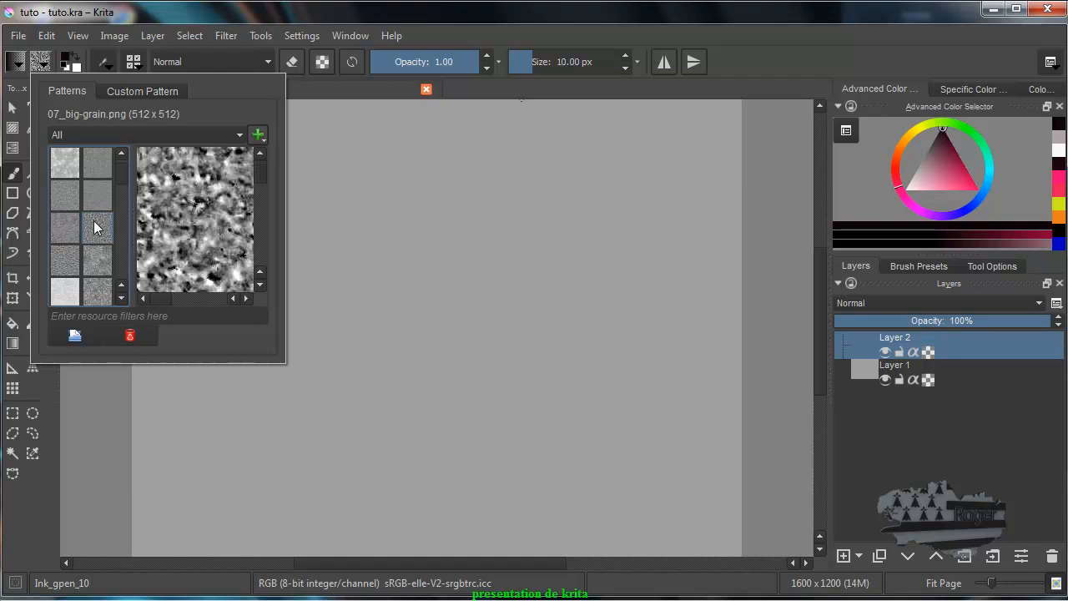
left_click(94, 168)
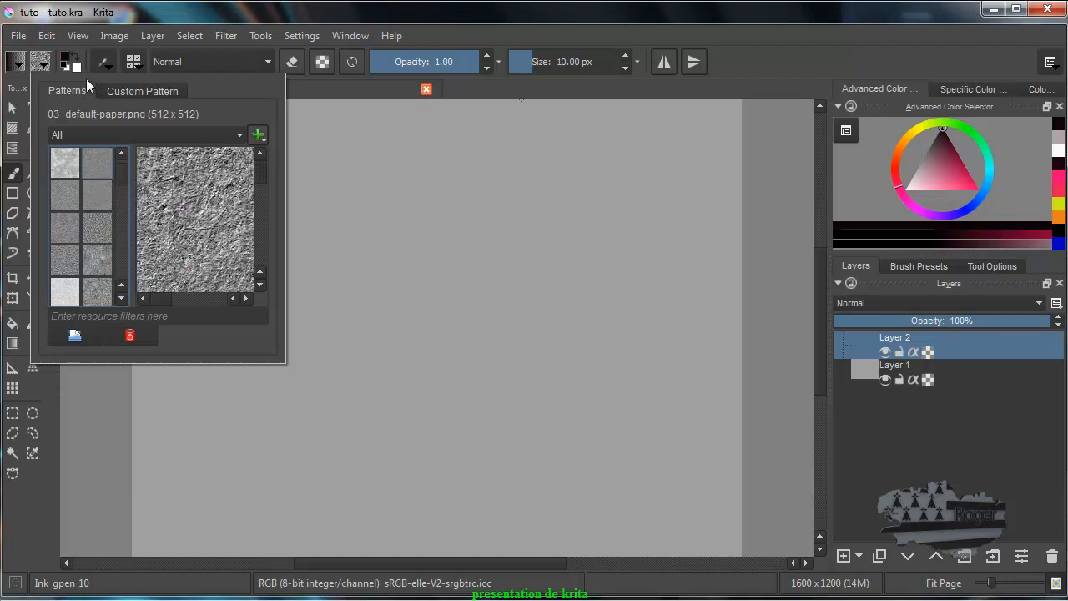
left_click(420, 13)
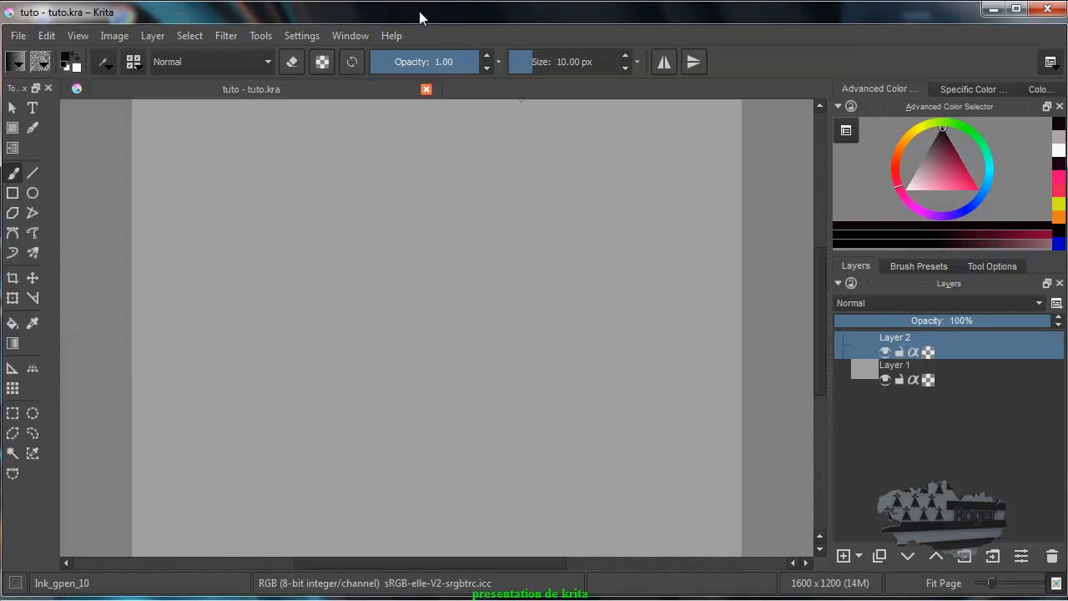
left_click(67, 60)
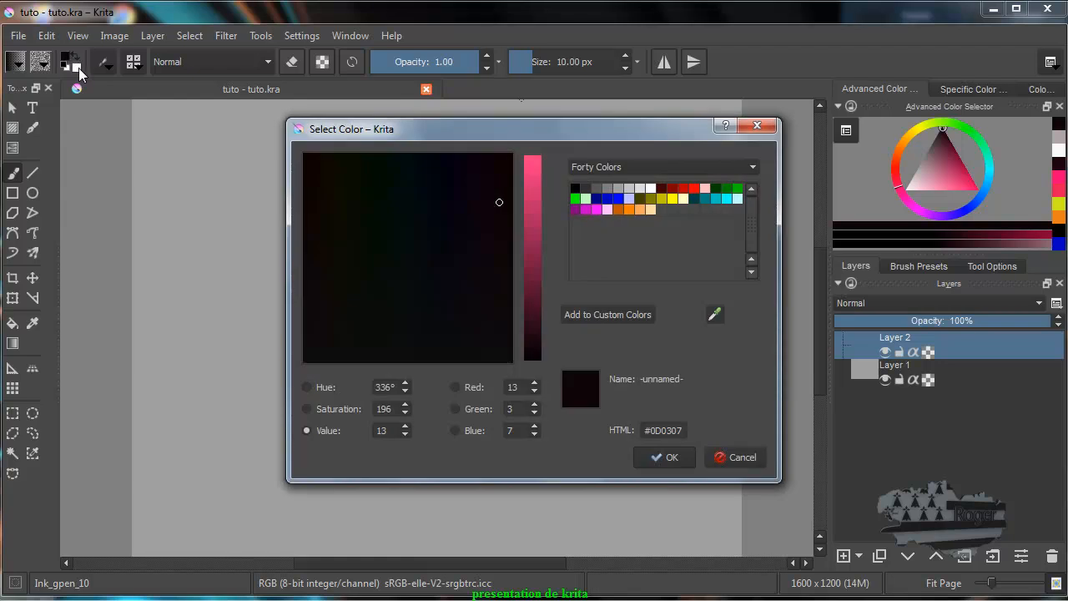
mouse_move(533, 172)
left_mouse_down()
mouse_move(525, 208)
mouse_move(443, 233)
mouse_move(416, 290)
mouse_move(394, 303)
left_mouse_up()
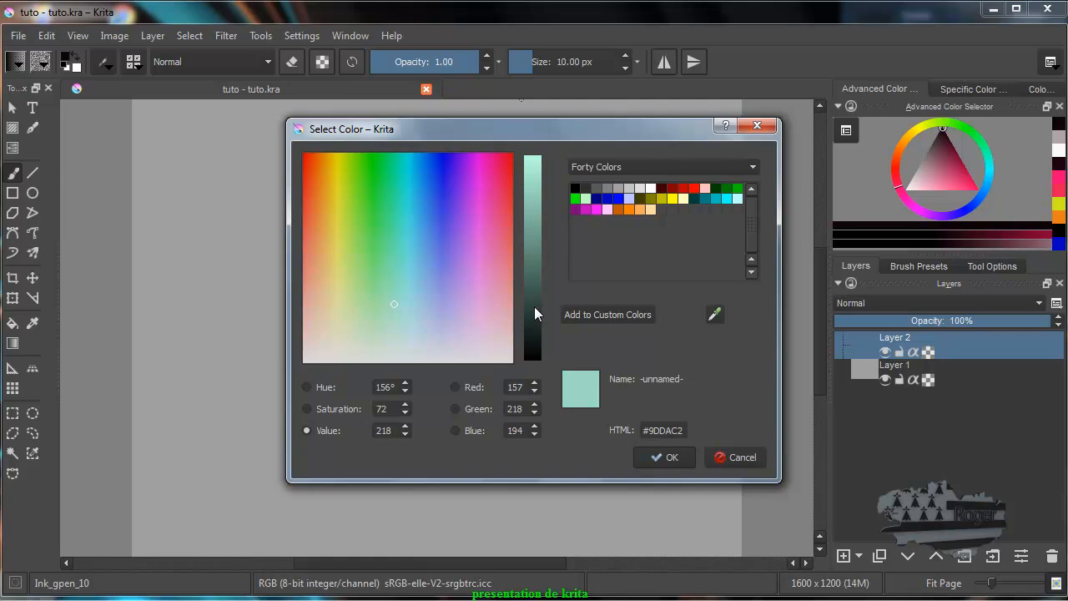
left_click_drag(538, 183, 525, 252)
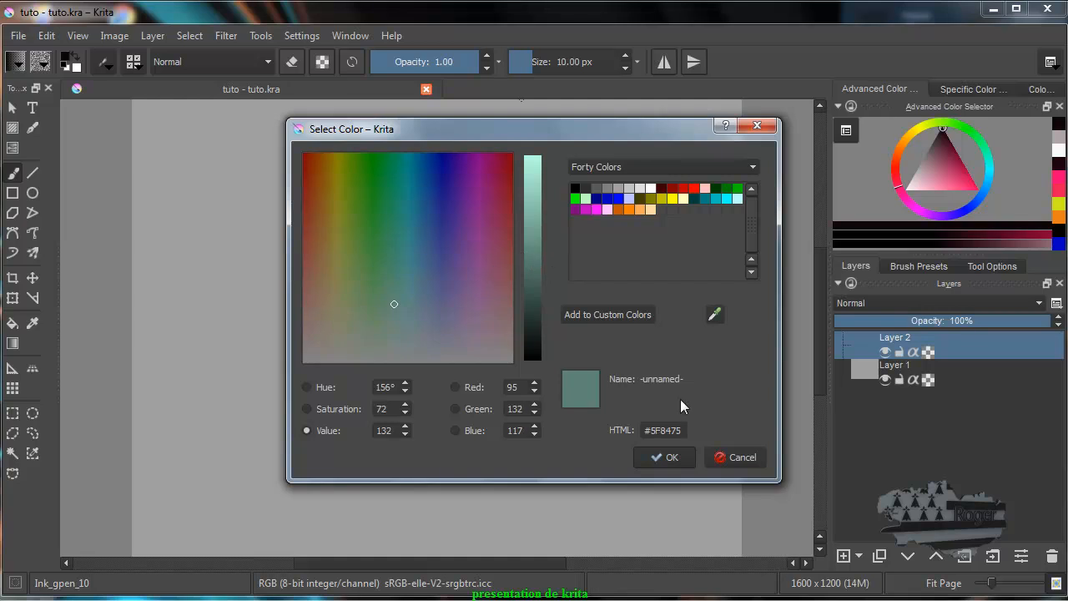
left_click(744, 458)
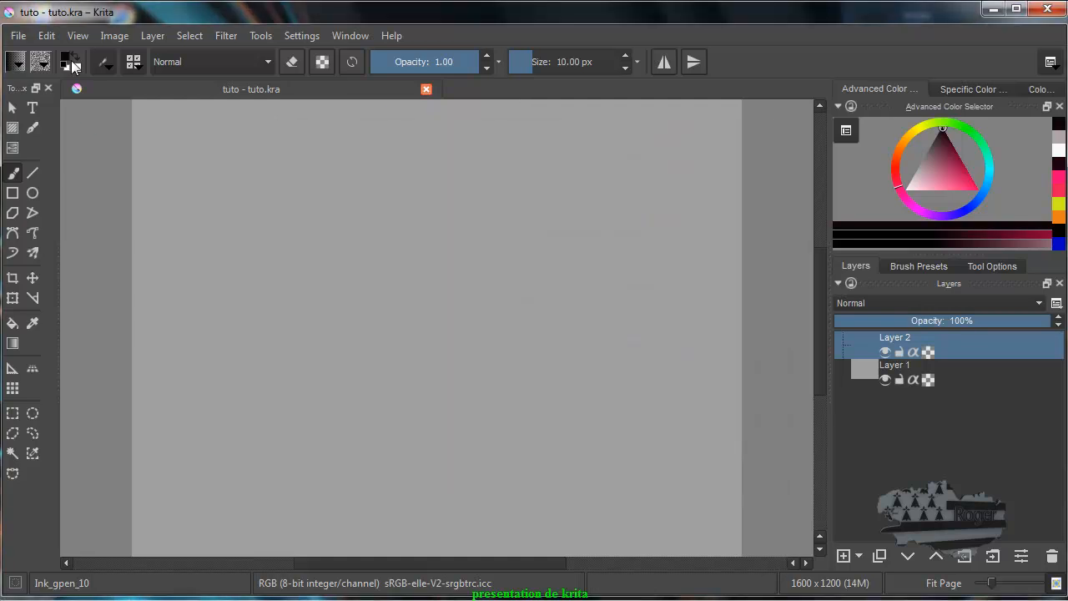
left_click(80, 64)
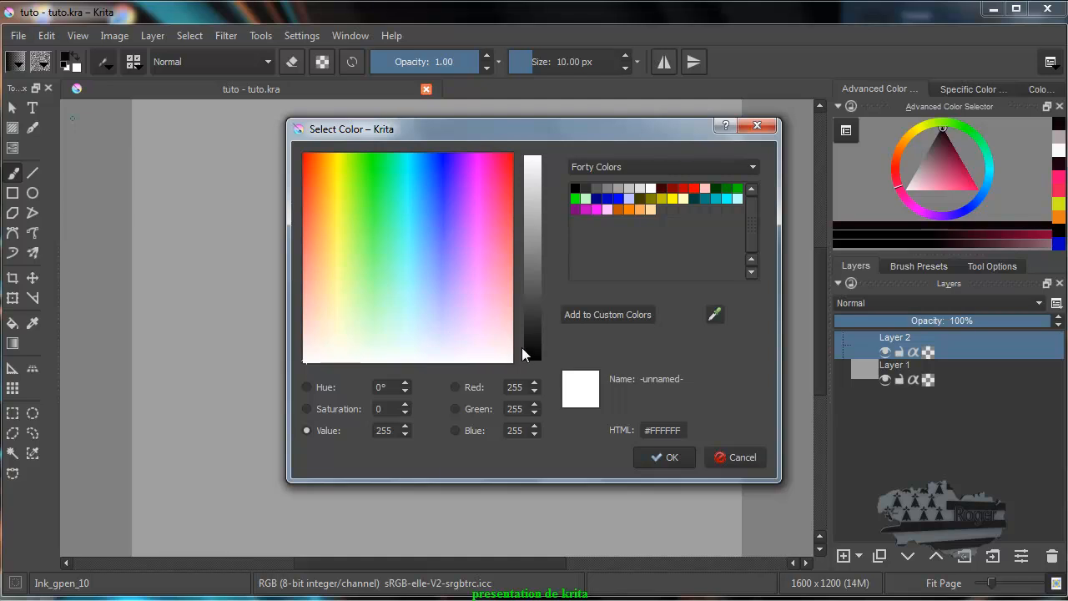
left_click_drag(539, 316, 536, 153)
left_click(756, 125)
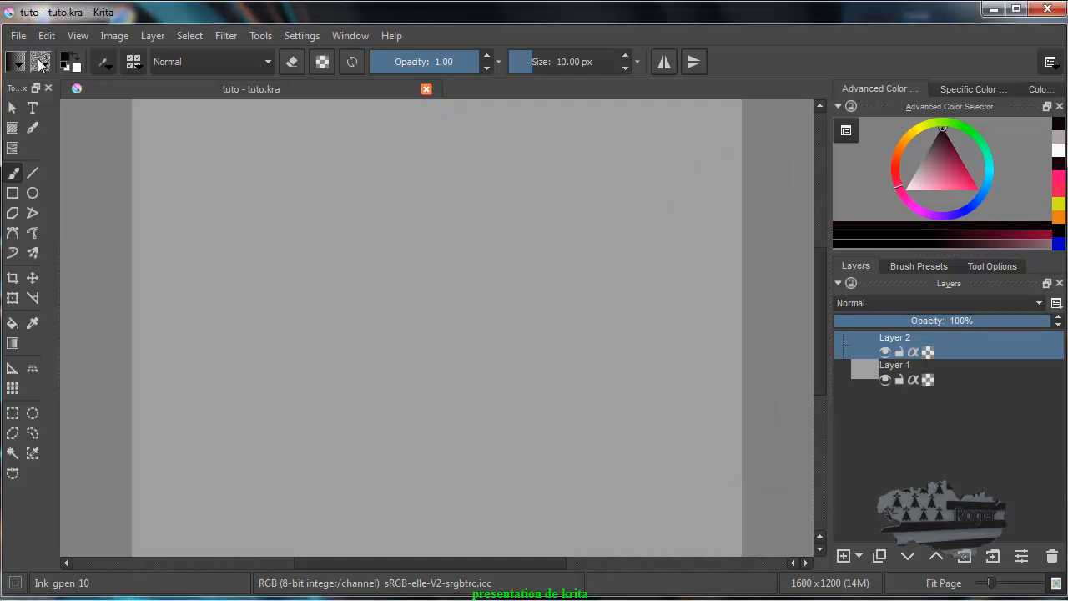
Step: Set the foreground color to the pink #F23882 by raising its brightness value to 242
left_click(70, 64)
left_click(536, 166)
left_click_drag(536, 166, 537, 165)
left_click(685, 469)
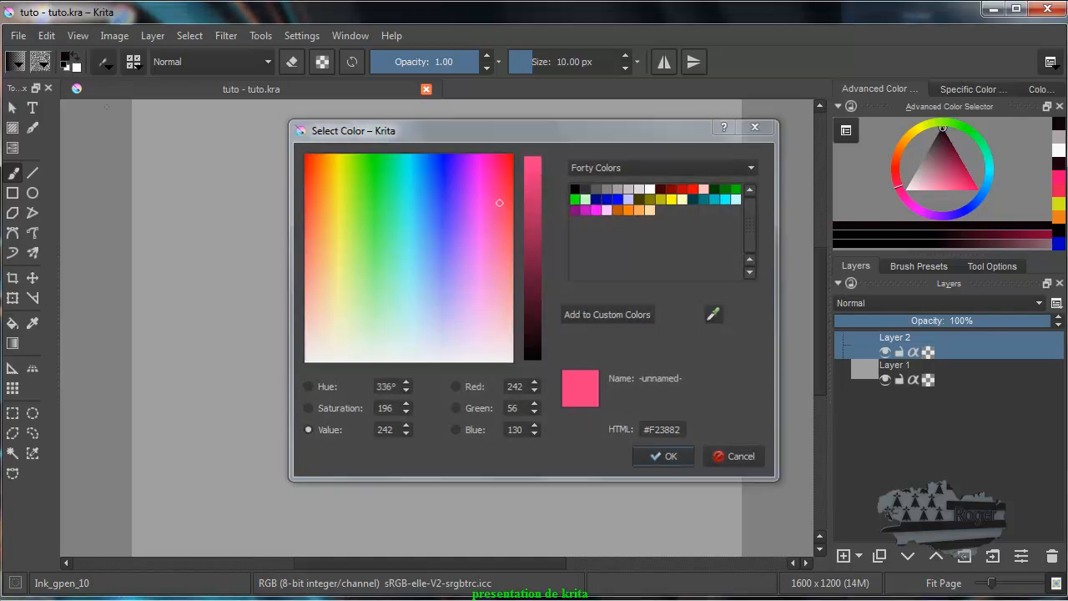
Step: Set the background color to Green #00FF00, then reset the foreground and background colors to black and white
left_click(77, 67)
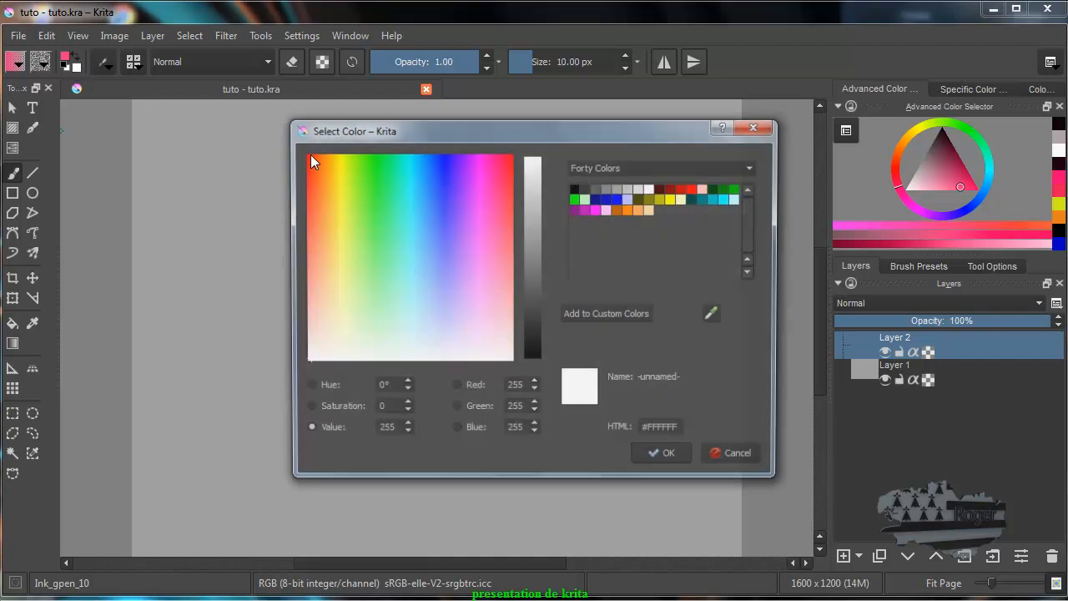
left_click(575, 199)
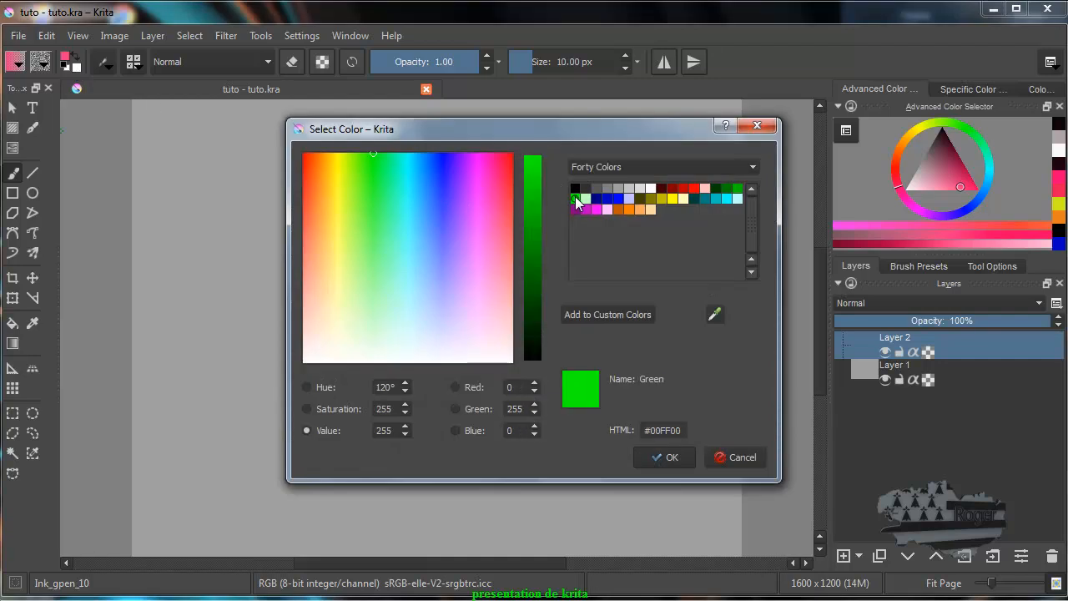
left_click(665, 456)
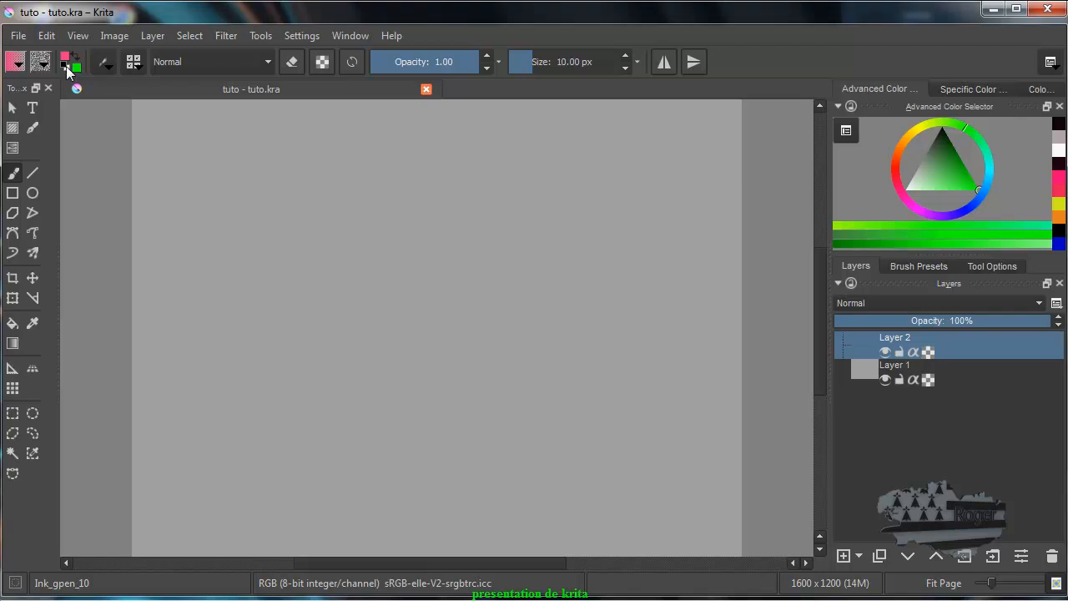
left_click(65, 67)
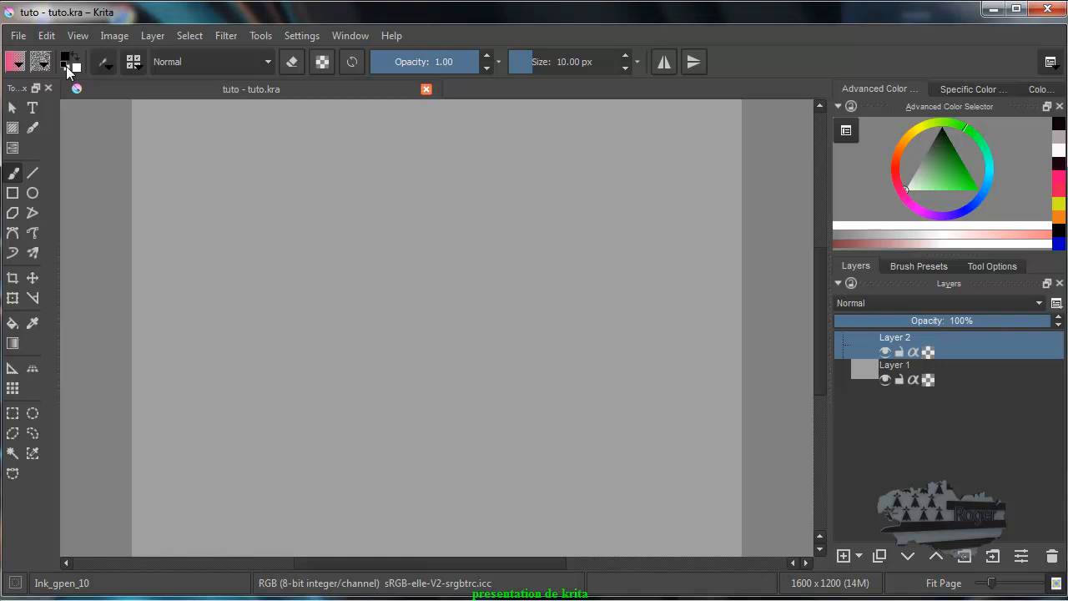
Step: Swap the foreground and background colors back and forth, ending with black in front and white behind
left_click(77, 56)
left_click(77, 57)
left_click(76, 57)
left_click(77, 57)
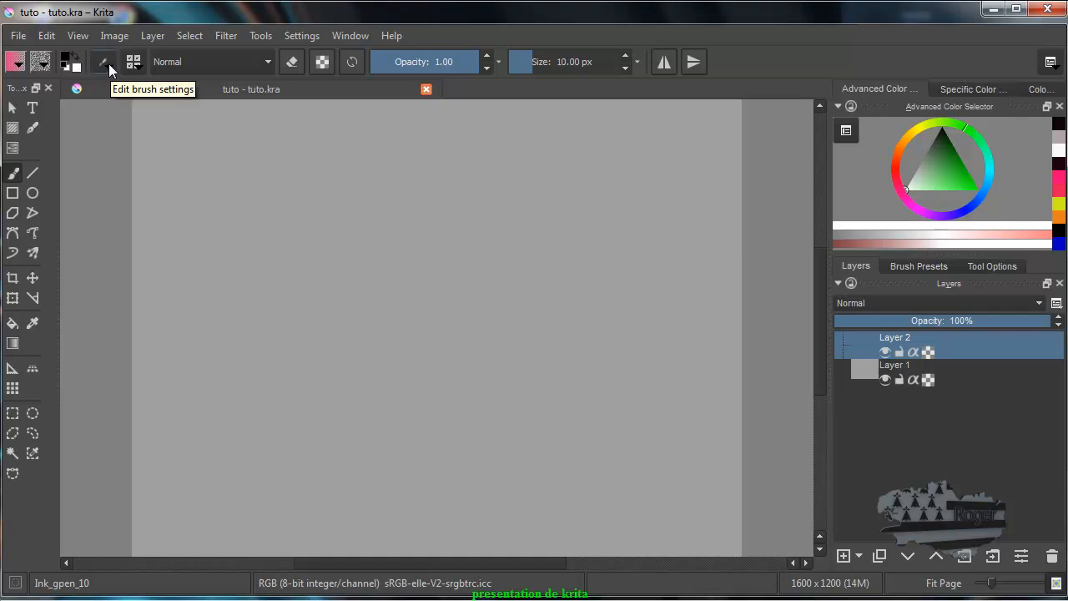
Step: Look through brush engines such as Color Smudge, Sketch, Shape and Hatching in the brush settings, returning to the Pixel engine
left_click(106, 63)
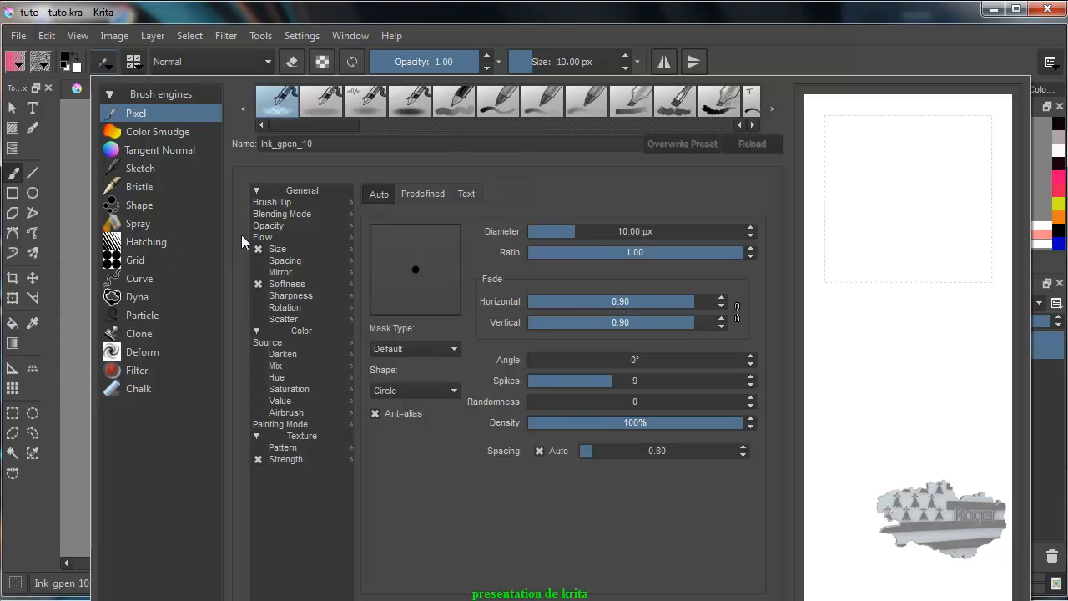
left_click(172, 134)
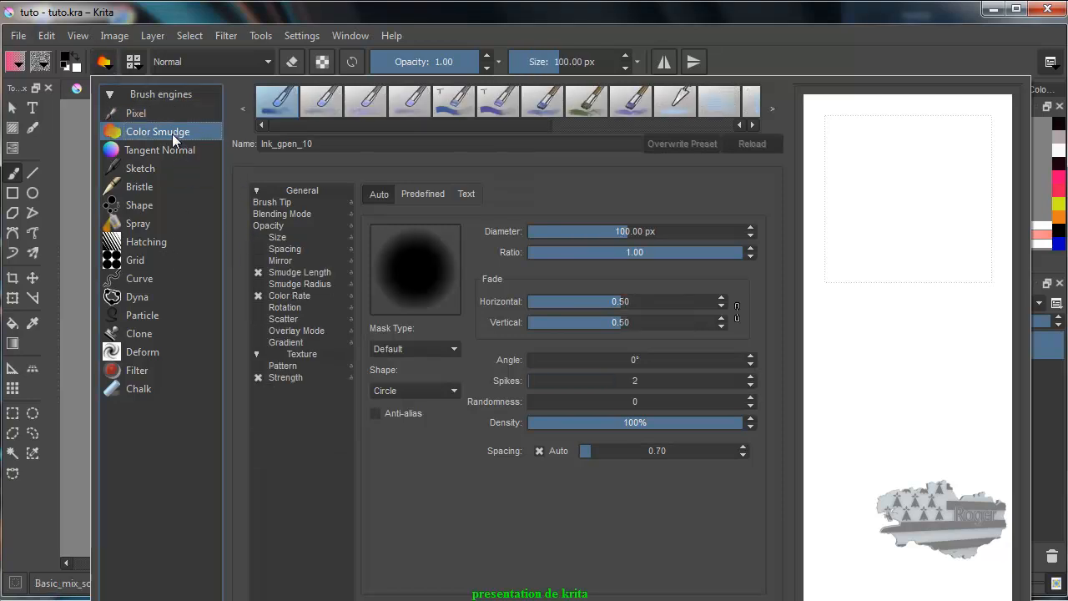
left_click(171, 144)
left_click(149, 167)
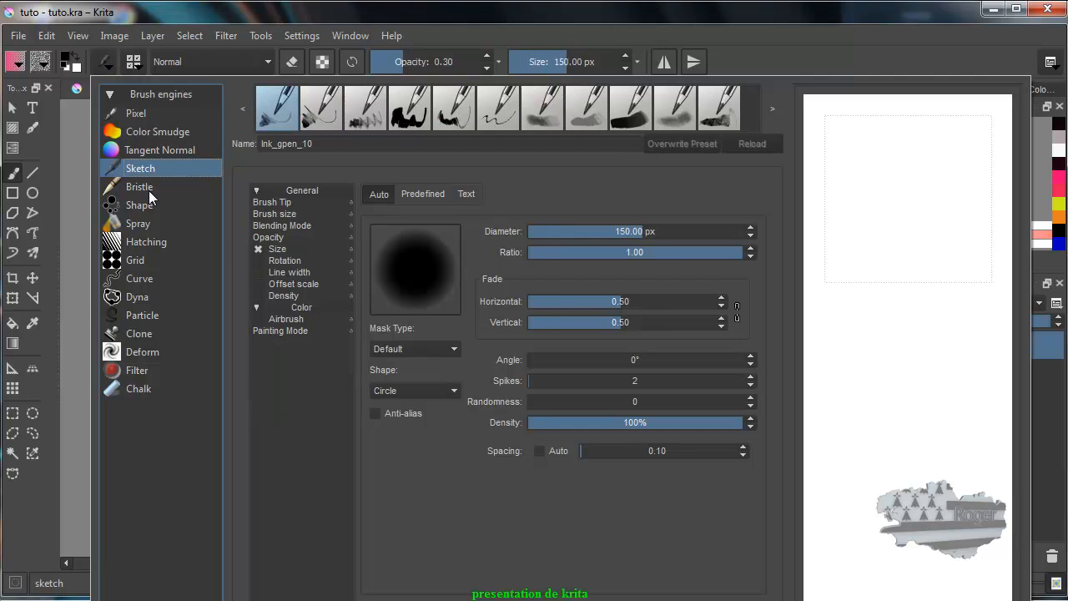
left_click(148, 190)
left_click(152, 209)
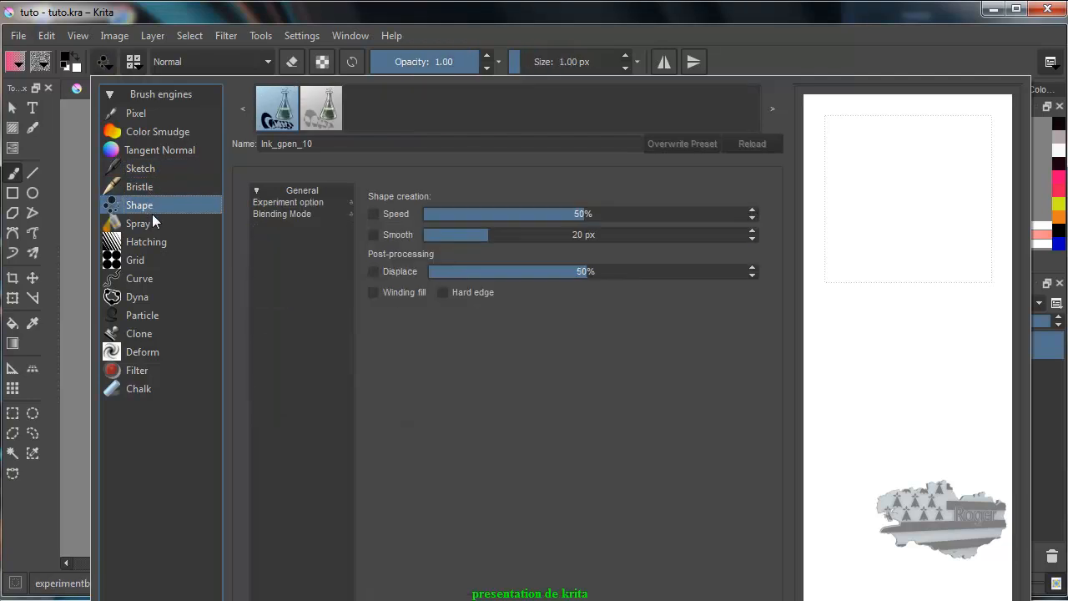
left_click(154, 225)
left_click(157, 242)
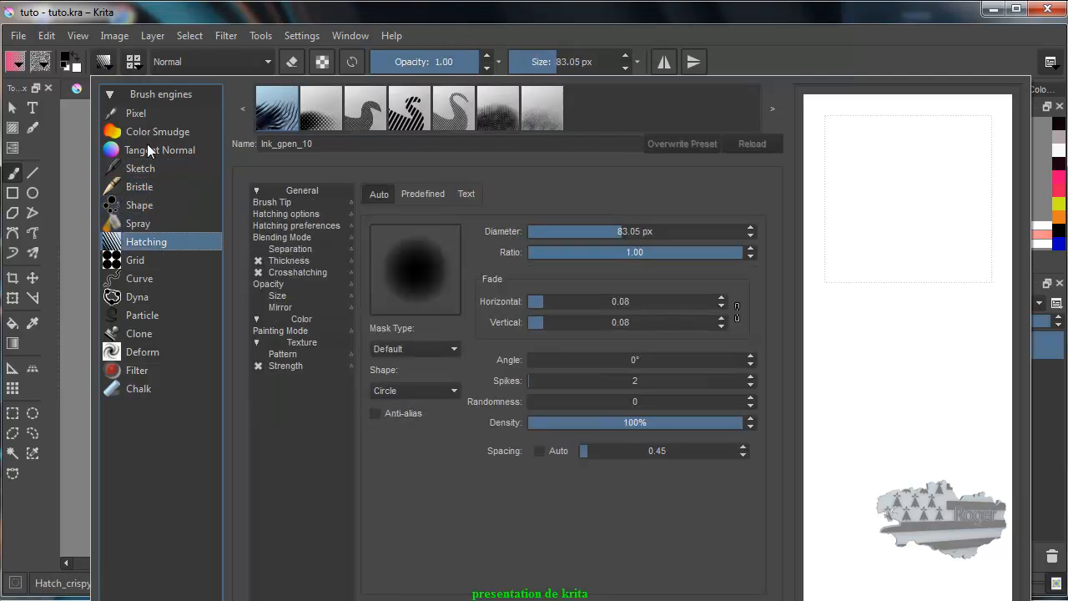
left_click(145, 113)
left_click(157, 95)
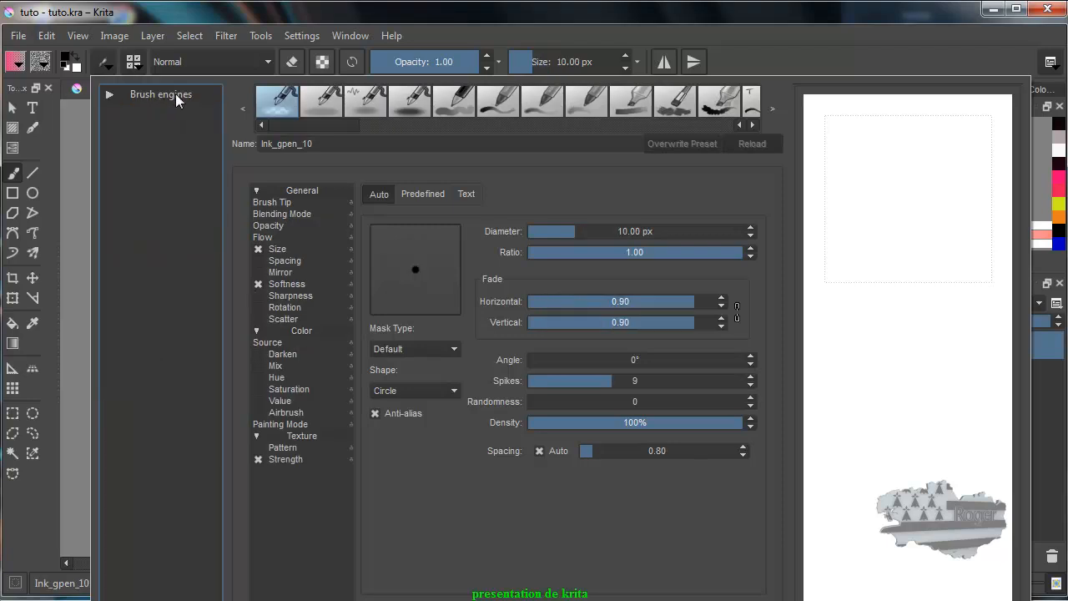
left_click(110, 95)
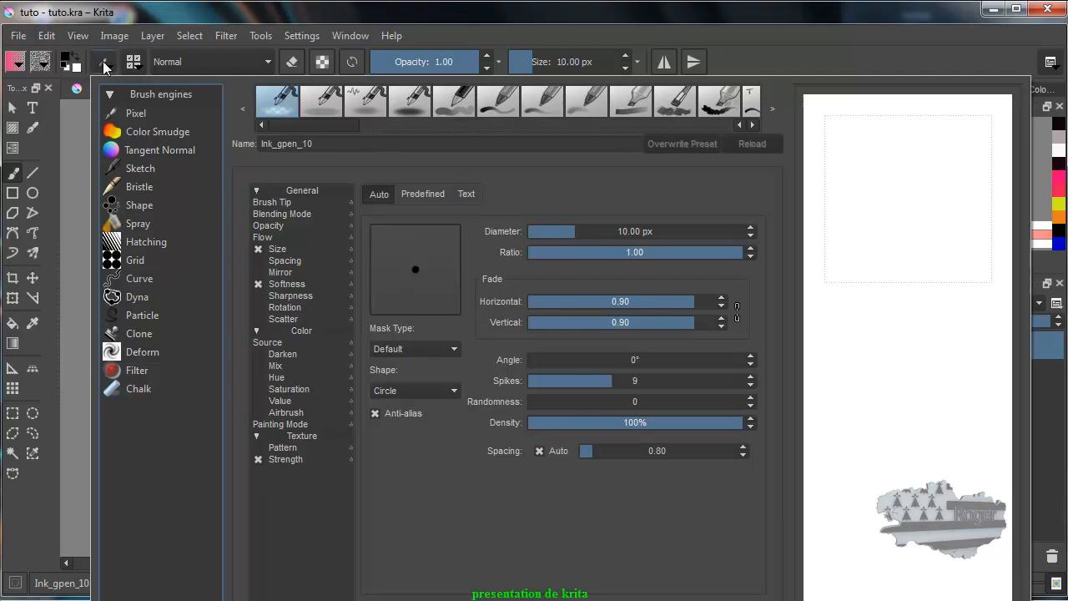
left_click(57, 147)
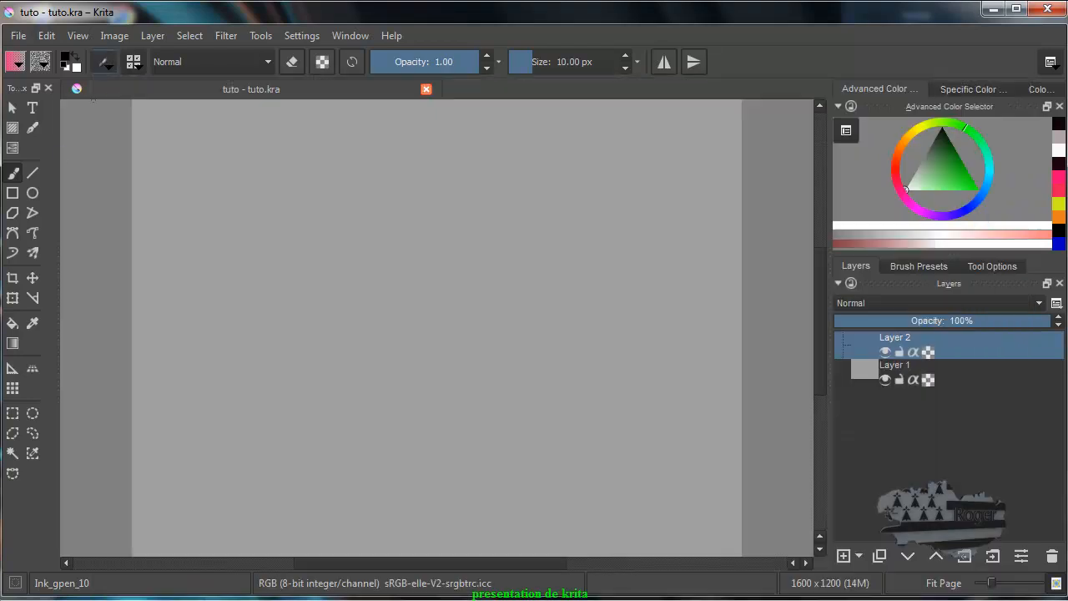
Step: Look through the full collection of brush presets without choosing a different one
left_click(133, 65)
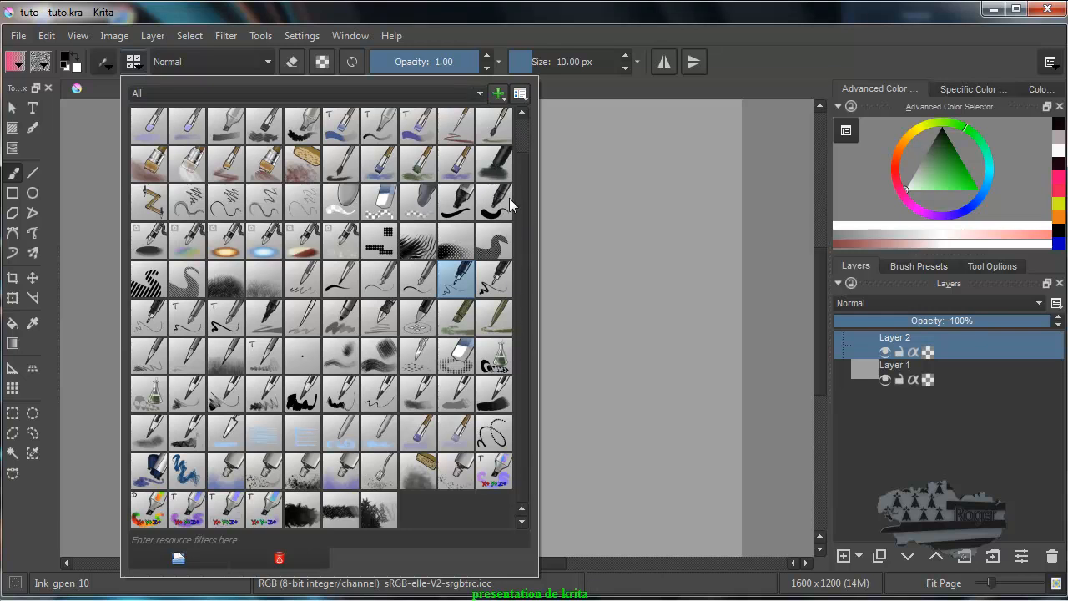
scroll(524, 133, "up", 1)
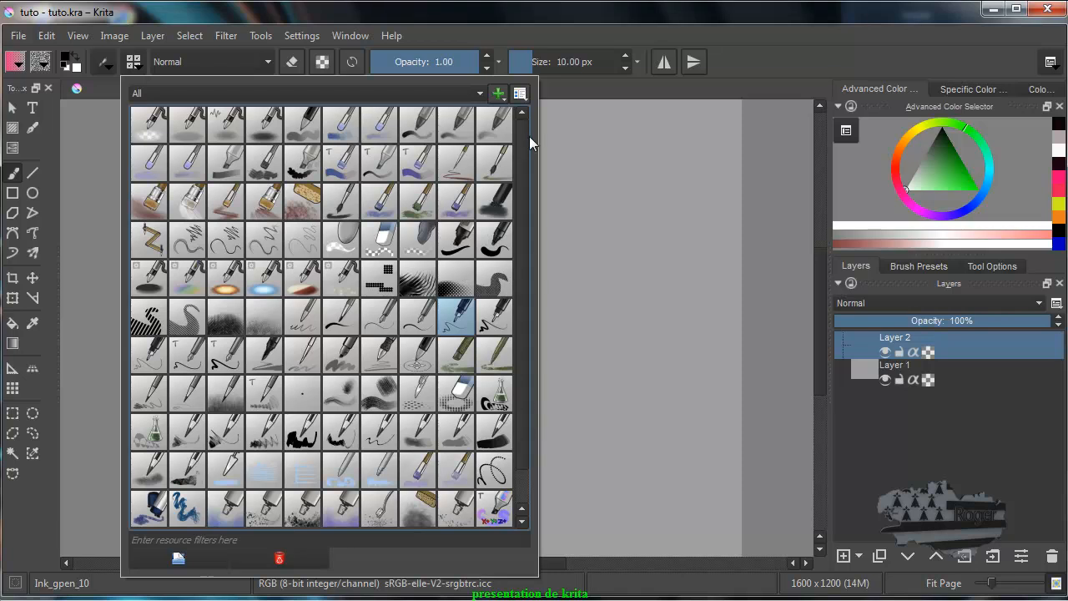
scroll(524, 492, "down", 1)
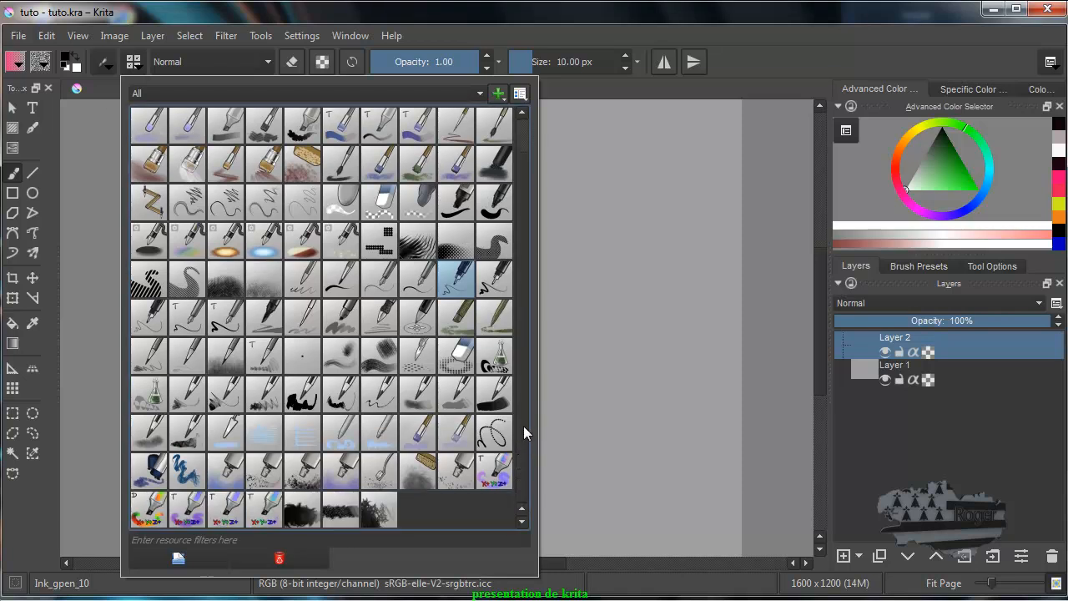
scroll(451, 317, "up", 1)
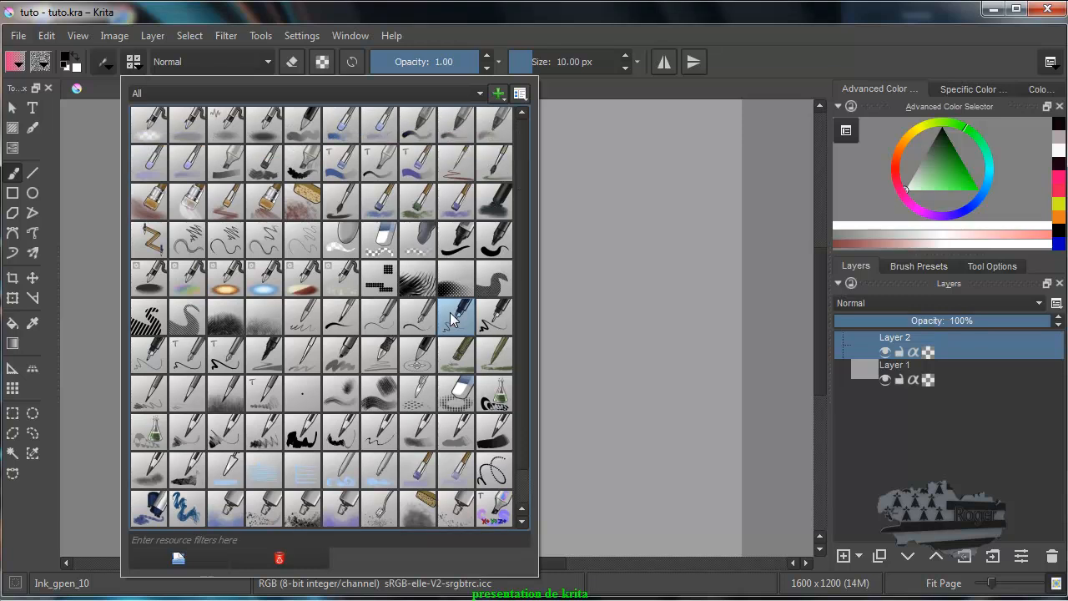
scroll(450, 317, "down", 1)
scroll(450, 317, "up", 1)
scroll(450, 317, "down", 1)
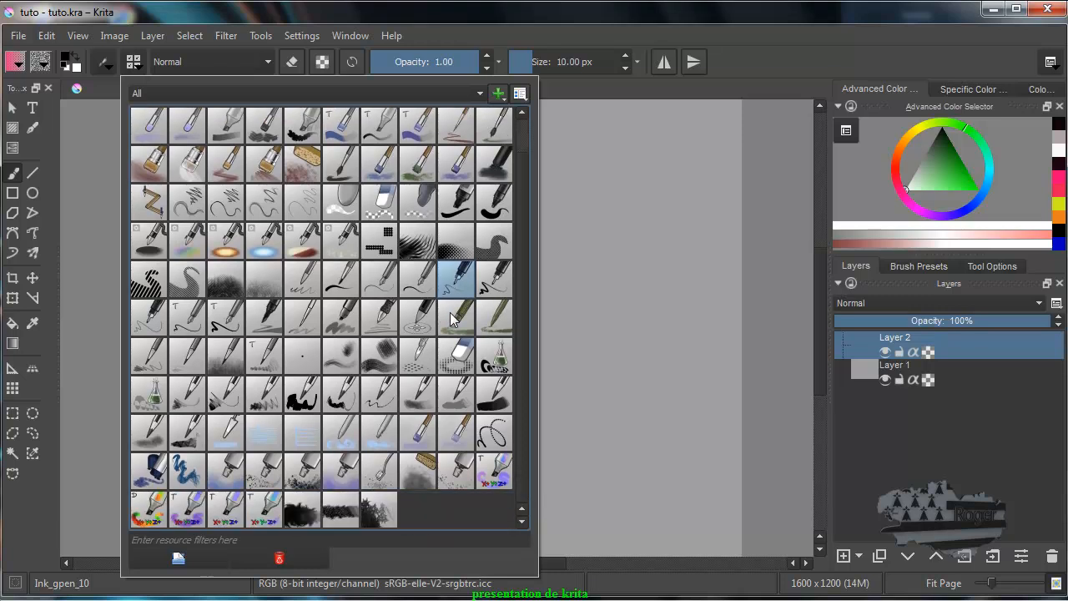
scroll(450, 317, "up", 1)
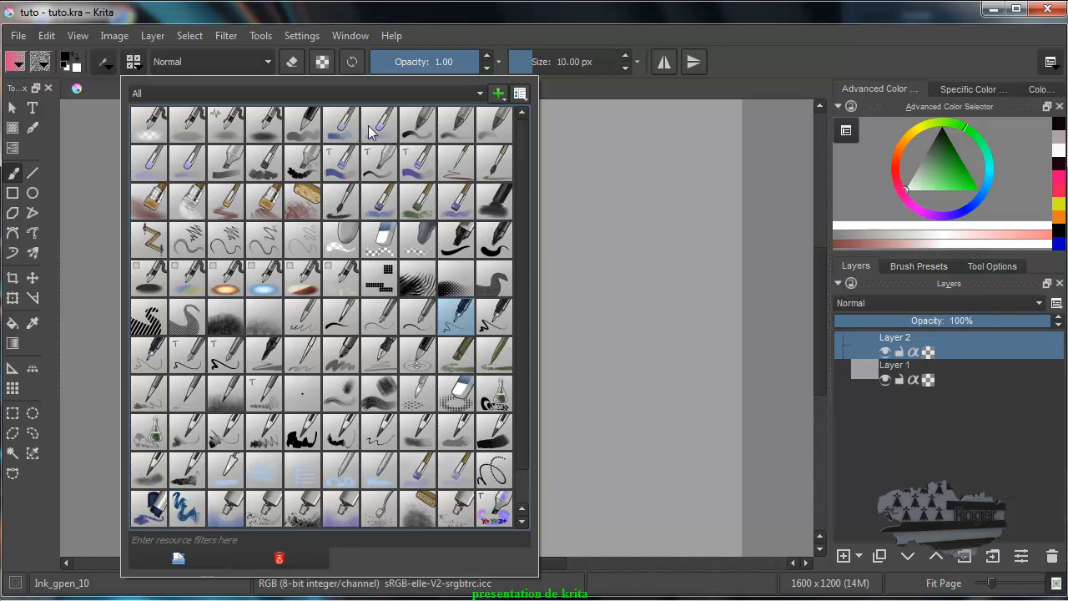
left_click(440, 18)
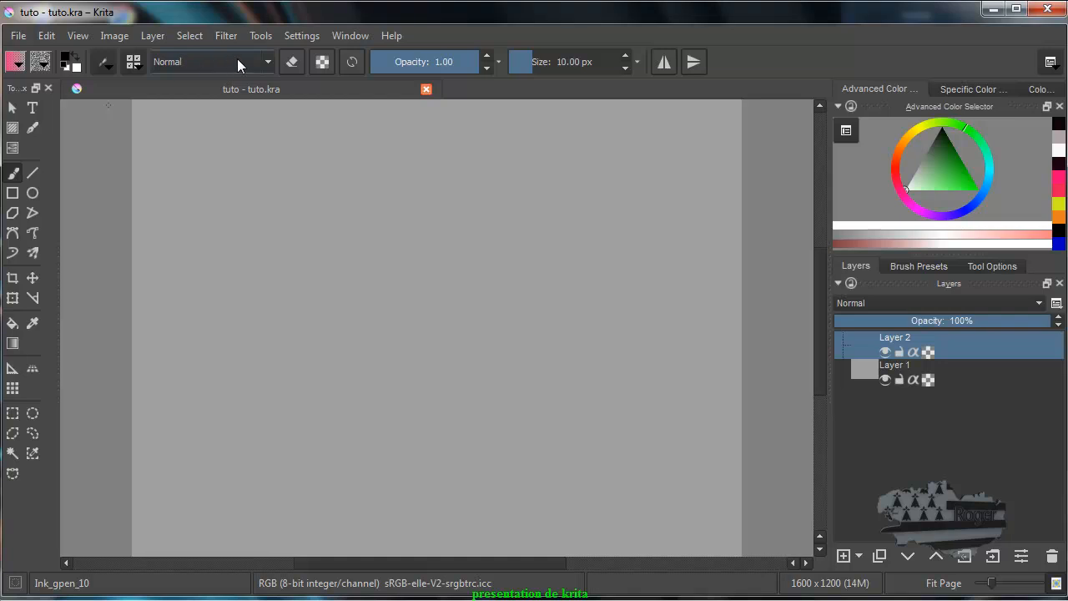
Step: Examine the list of brush blending modes and toggle eraser mode on and off
left_click(268, 61)
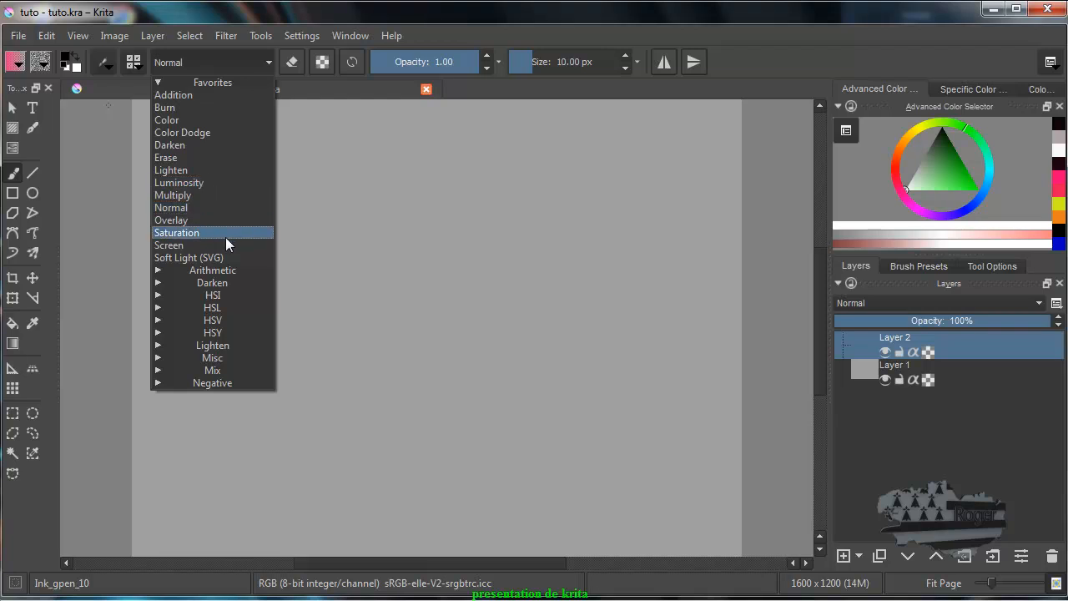
left_click(271, 61)
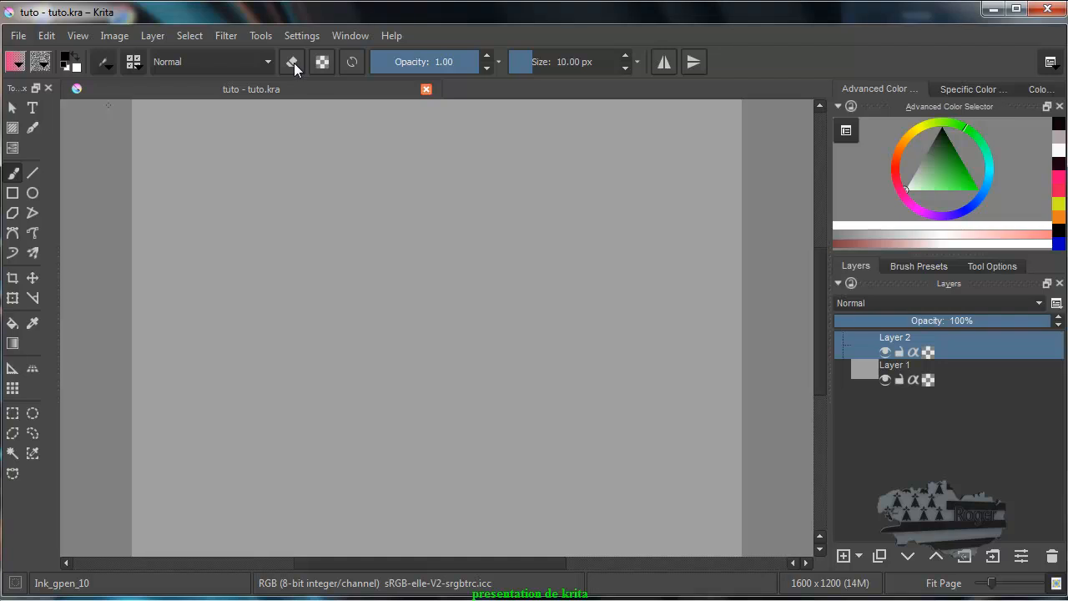
left_click(293, 63)
left_click(294, 63)
Step: Try the Select Shapes tool on the empty canvas and activate the Text and Calligraphy tools in turn
left_click(14, 108)
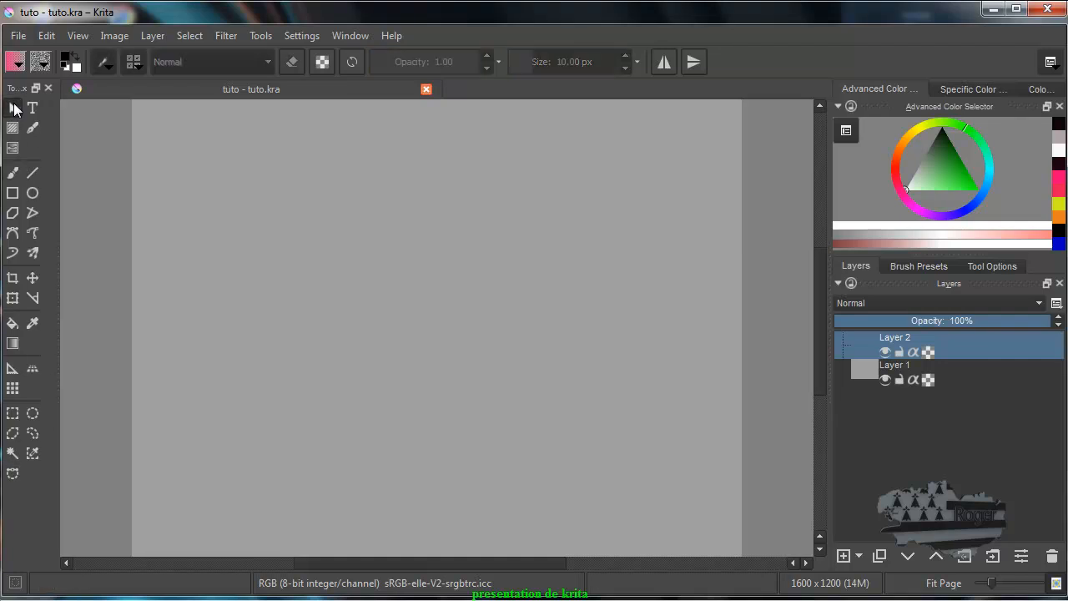
left_click_drag(252, 216, 589, 289)
left_click_drag(231, 180, 691, 402)
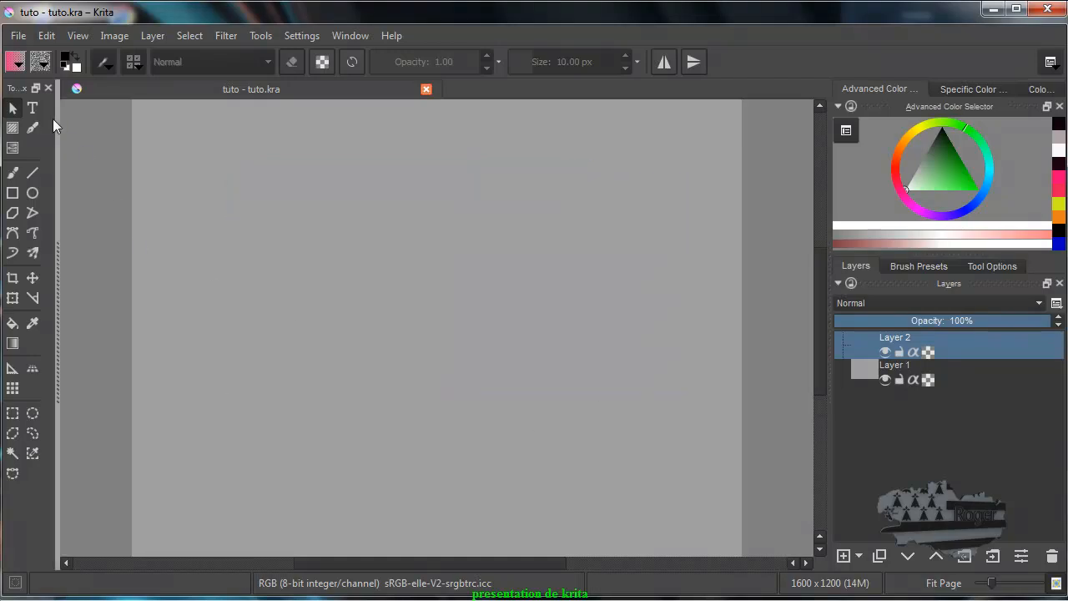
left_click(33, 108)
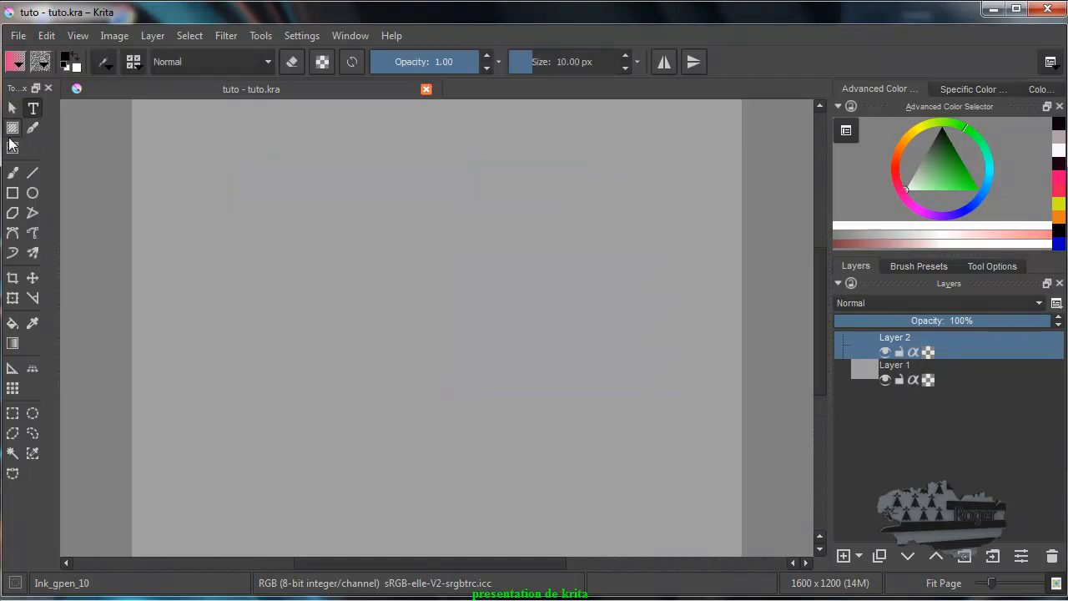
left_click(34, 130)
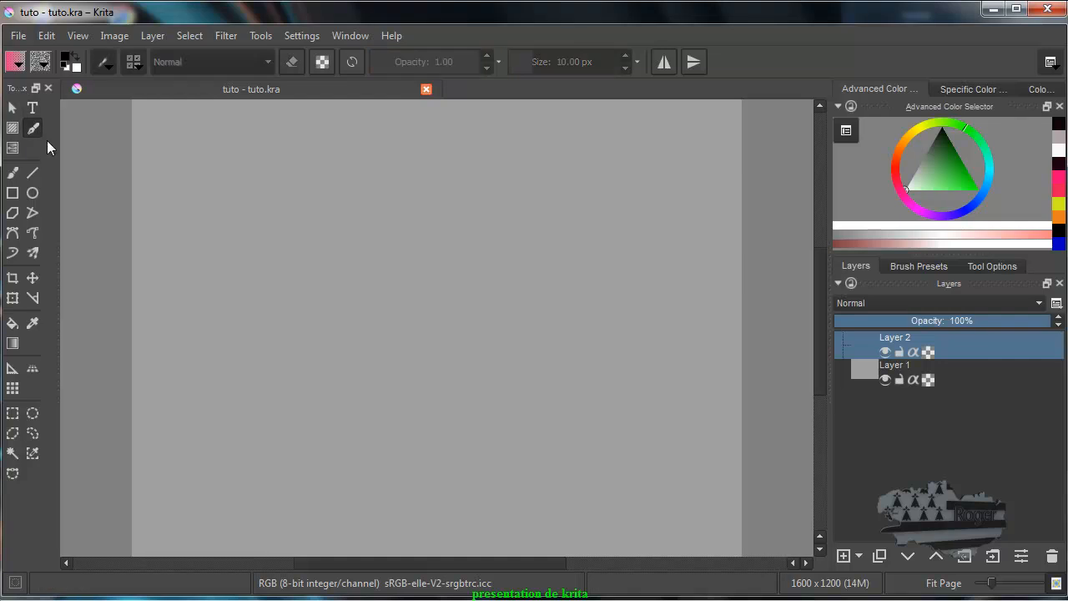
Step: Paint a black wavy stroke with the Freehand Brush, then a second stroke below it at 0.42 opacity
left_click(12, 174)
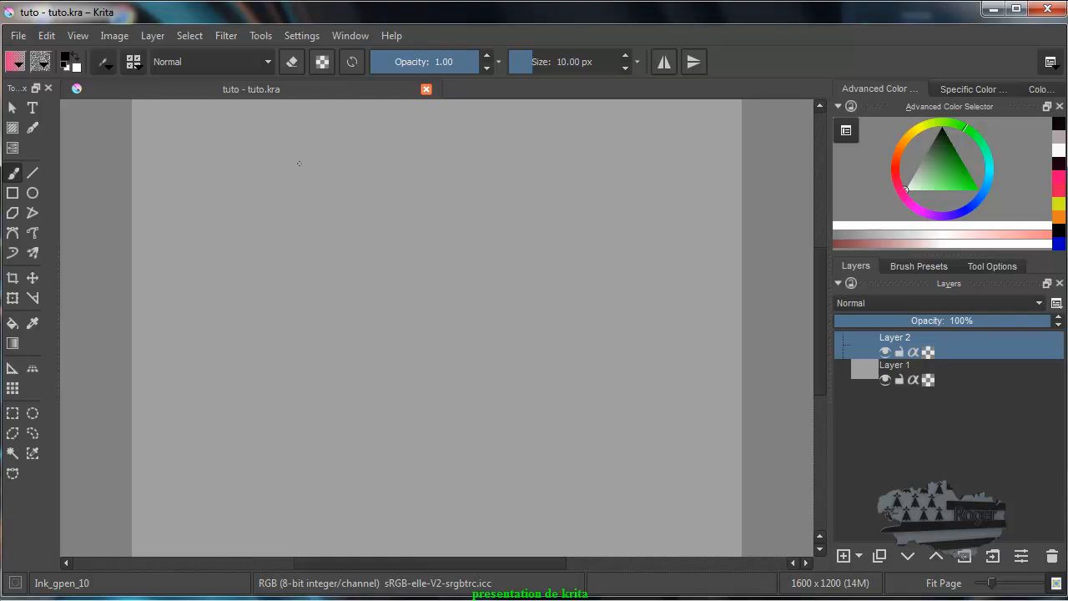
mouse_move(293, 163)
left_mouse_down()
mouse_move(292, 204)
mouse_move(317, 240)
mouse_move(454, 198)
mouse_move(484, 221)
mouse_move(475, 254)
left_mouse_up()
left_click(415, 58)
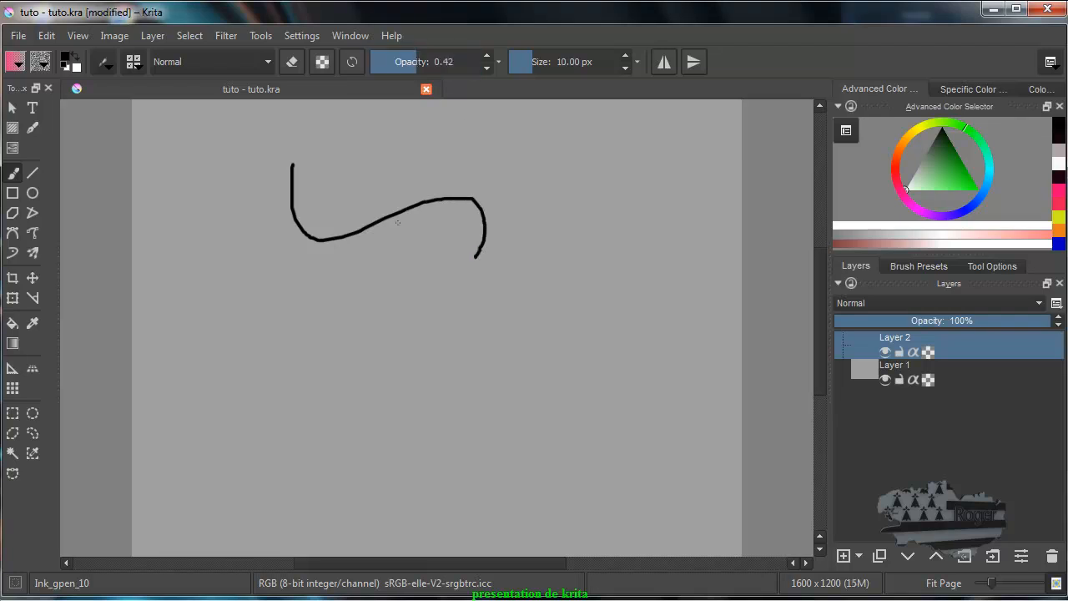
mouse_move(384, 270)
left_mouse_down()
mouse_move(384, 296)
mouse_move(410, 313)
mouse_move(519, 292)
left_mouse_up()
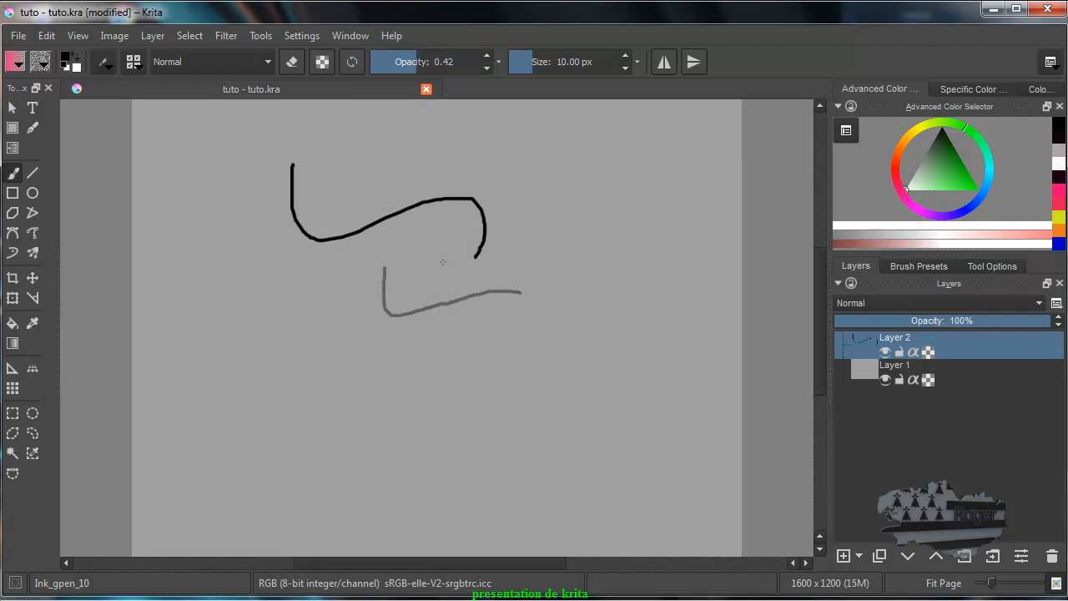
Step: Set the brush opacity to 1.00 and its size to 52.73 px, and paint a thick S-shaped stroke
left_click_drag(431, 63, 498, 64)
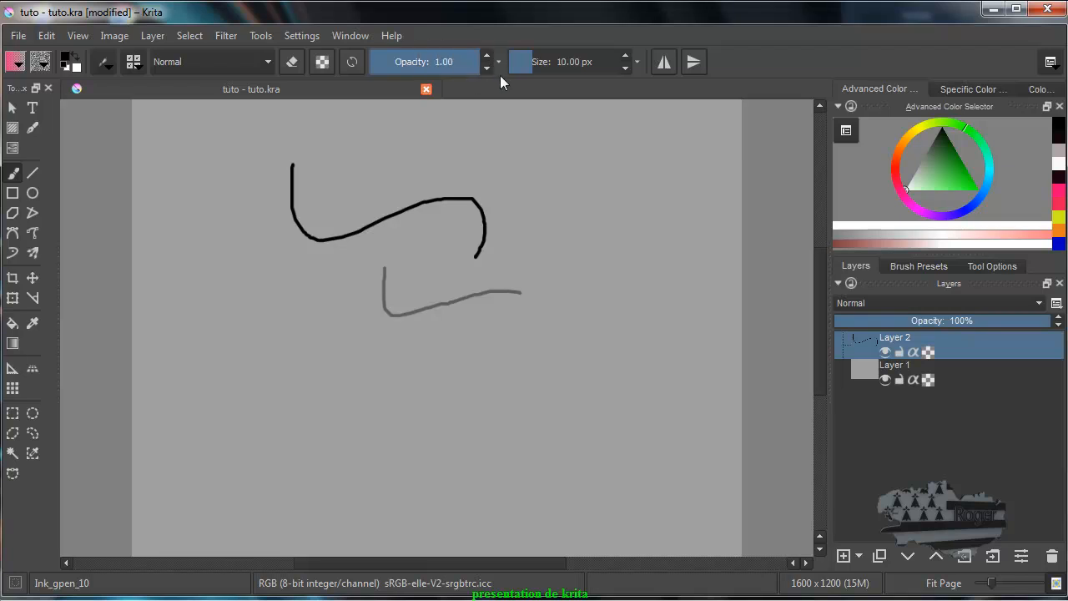
left_click(549, 60)
mouse_move(580, 149)
left_mouse_down()
mouse_move(559, 207)
mouse_move(595, 231)
left_mouse_up()
left_click_drag(615, 294, 586, 337)
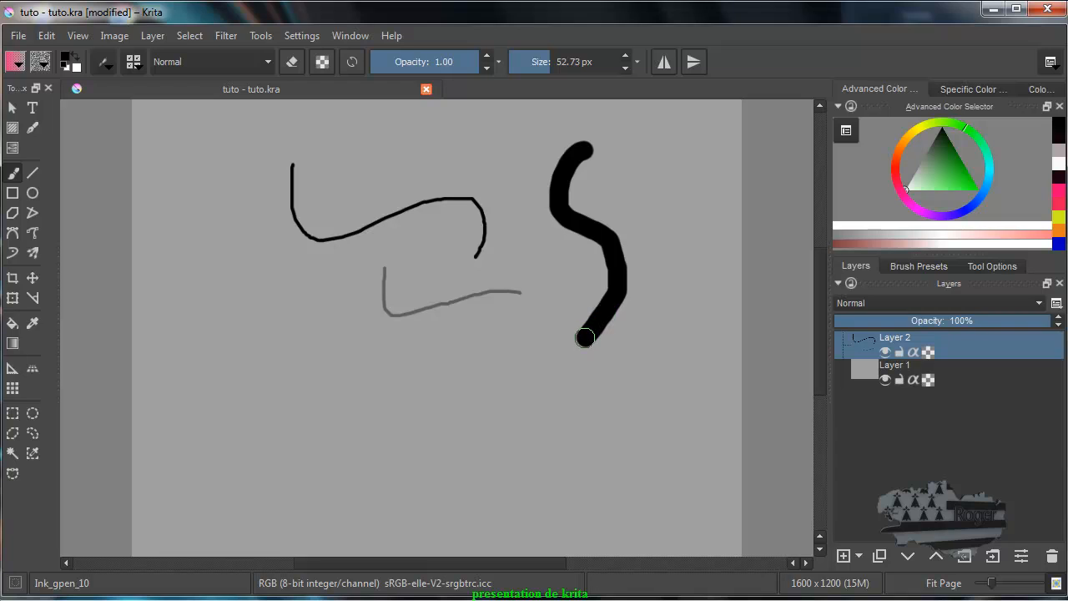
Step: Enable the brush tool's Assistant option and paint a thick hook-shaped curve beneath the S-shaped stroke
left_click(998, 265)
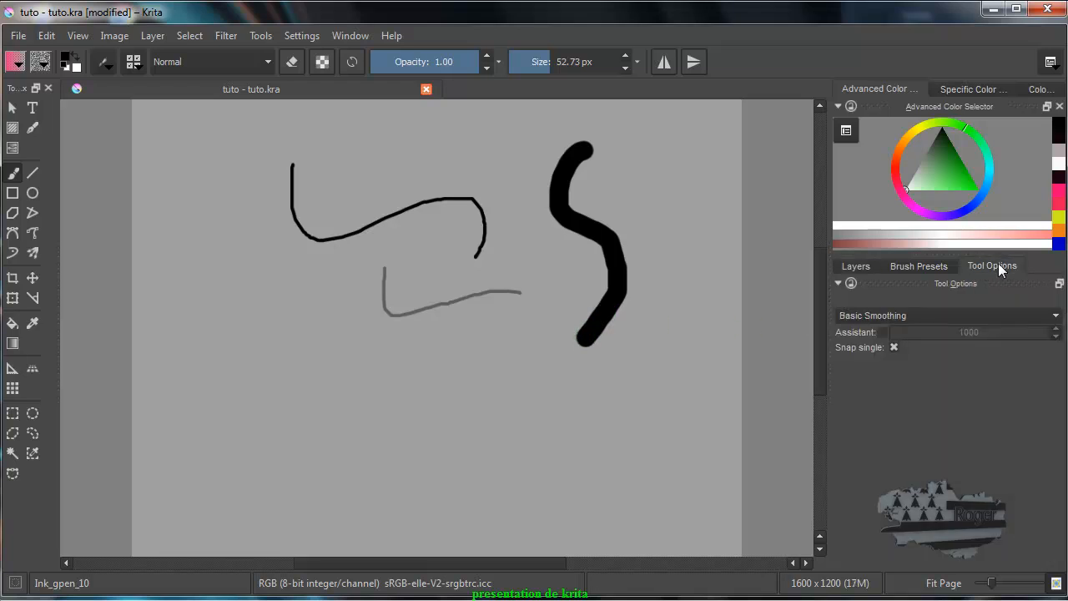
left_click(882, 332)
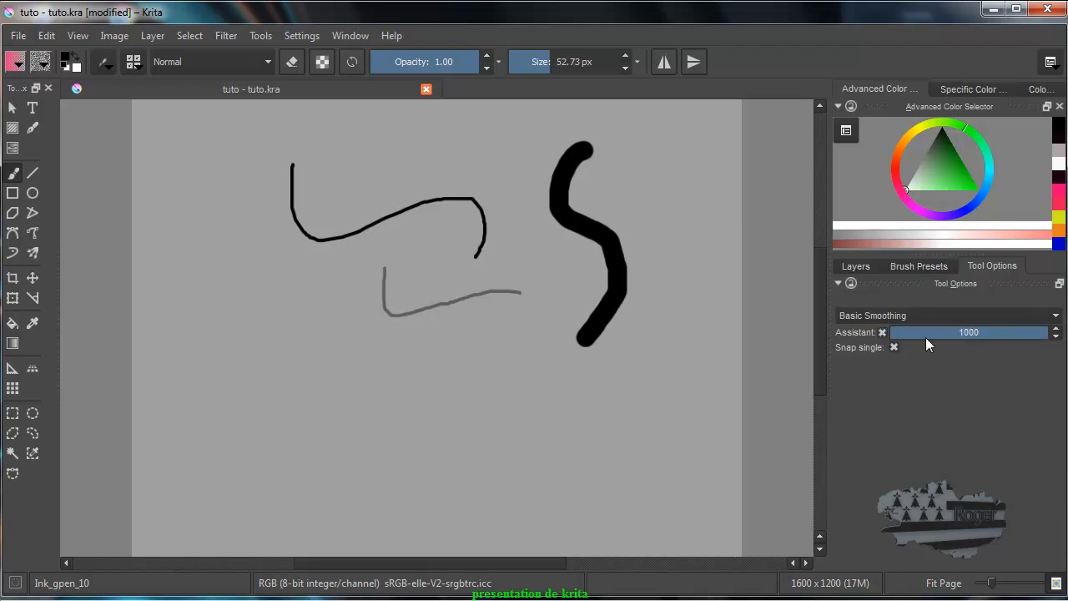
mouse_move(679, 238)
left_mouse_down()
mouse_move(665, 341)
mouse_move(541, 422)
mouse_move(503, 425)
left_mouse_up()
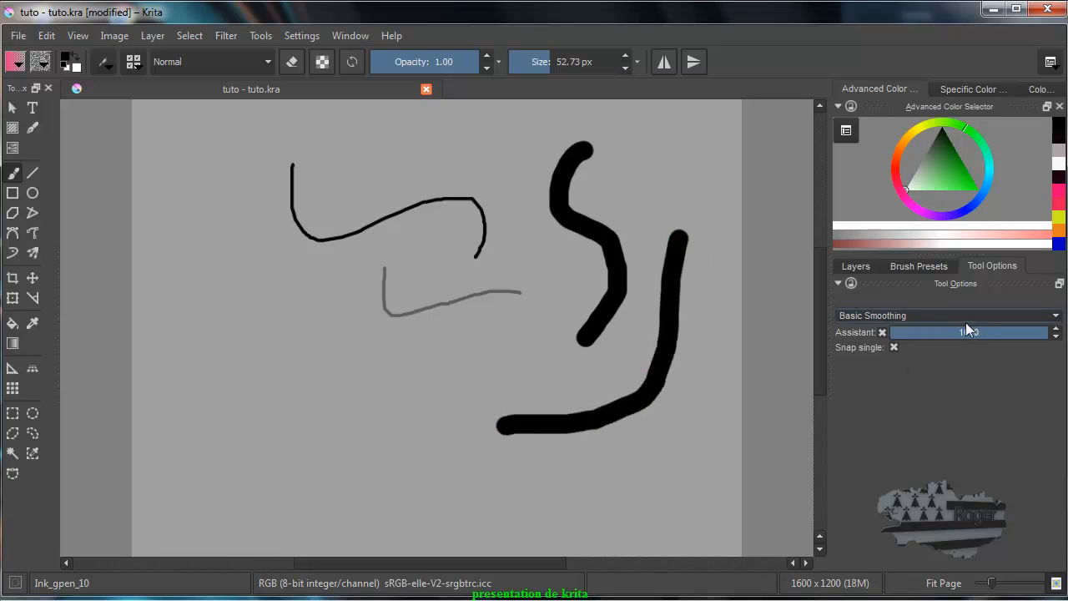
Step: Set the Assistant value to 320, paint another thick winding stroke in the canvas's lower part, and disable the Assistant
left_click(940, 332)
mouse_move(421, 358)
left_mouse_down()
mouse_move(391, 378)
mouse_move(383, 401)
mouse_move(466, 455)
mouse_move(437, 483)
mouse_move(238, 517)
left_mouse_up()
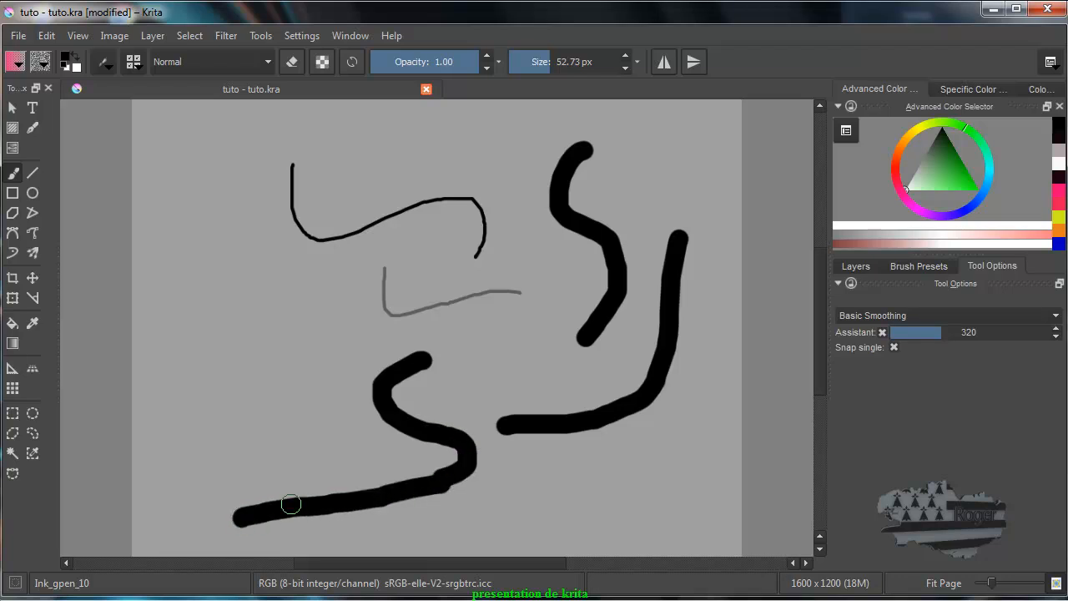
left_click(881, 333)
left_click(866, 264)
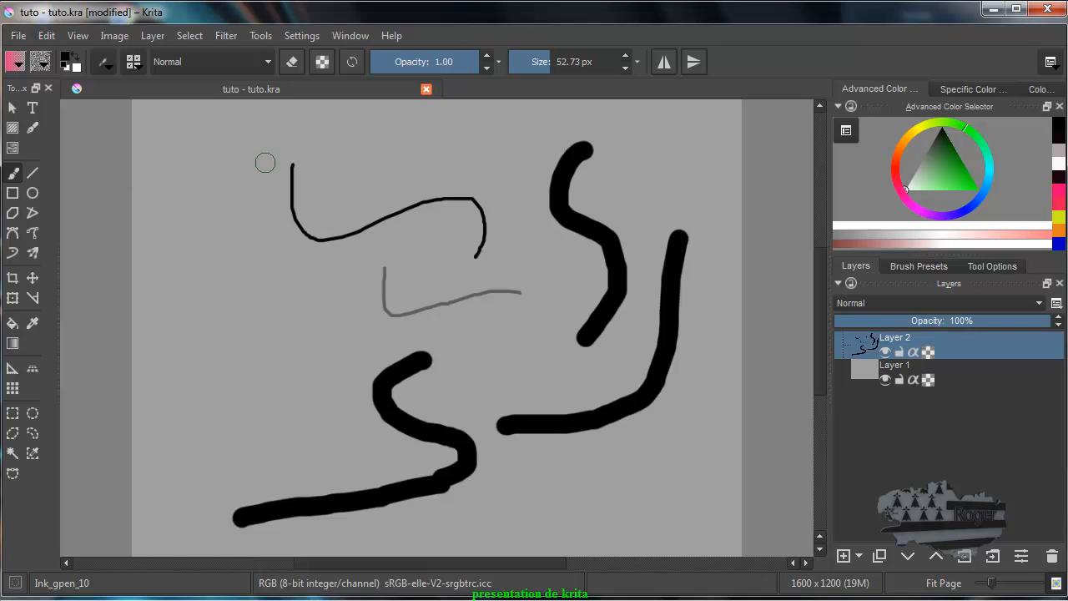
Step: Switch the brush presets filter from Block to All and browse the complete preset list
left_click(917, 266)
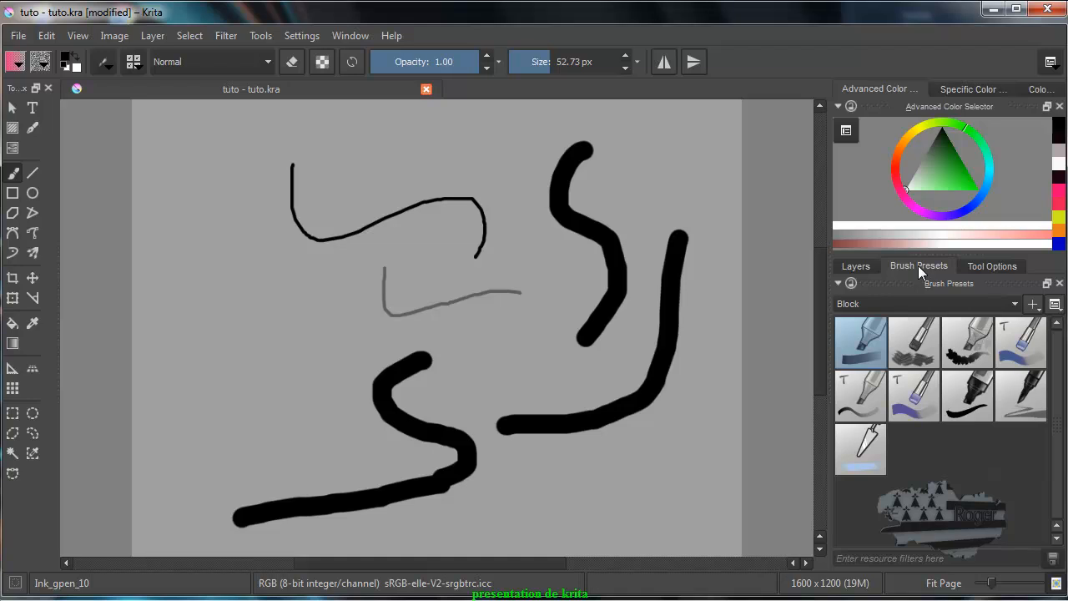
left_click(917, 304)
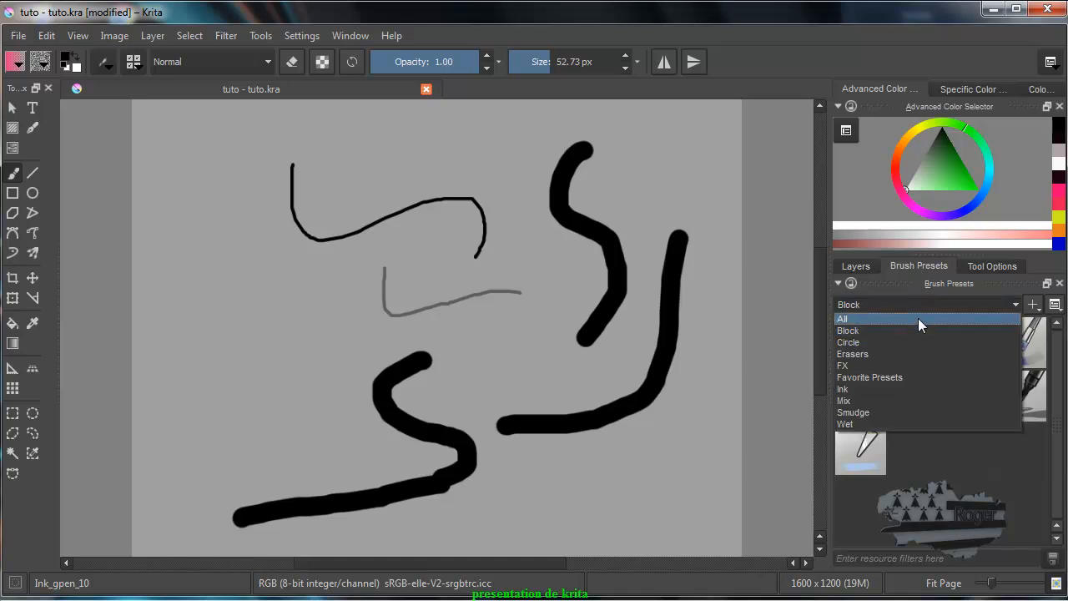
left_click(918, 318)
left_click_drag(1054, 354, 1060, 499)
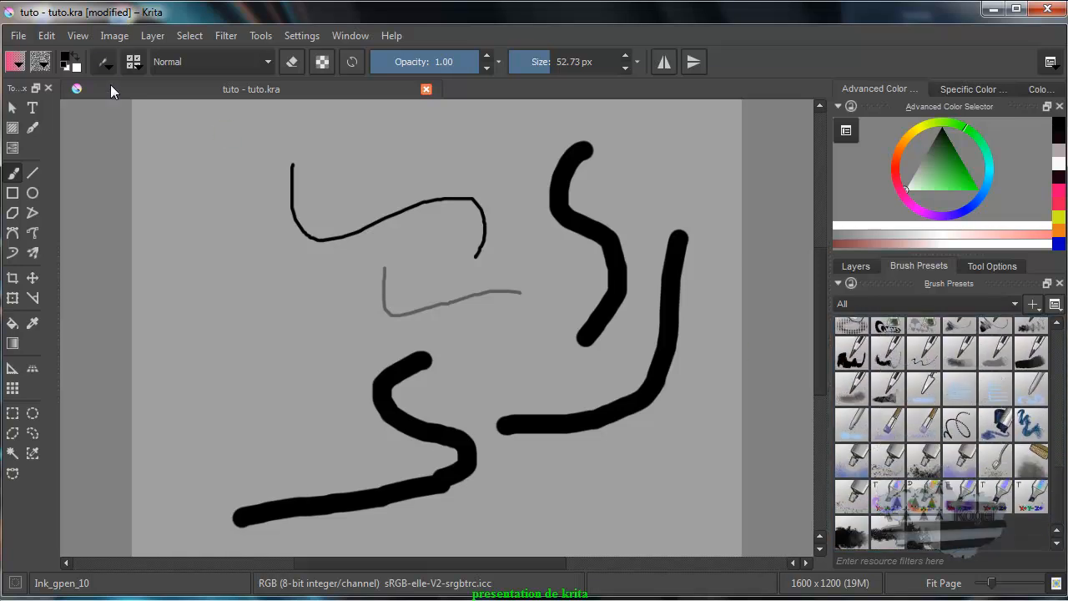
Step: Look over the brush engine settings of the current preset and browse the brush preset thumbnails
left_click(107, 64)
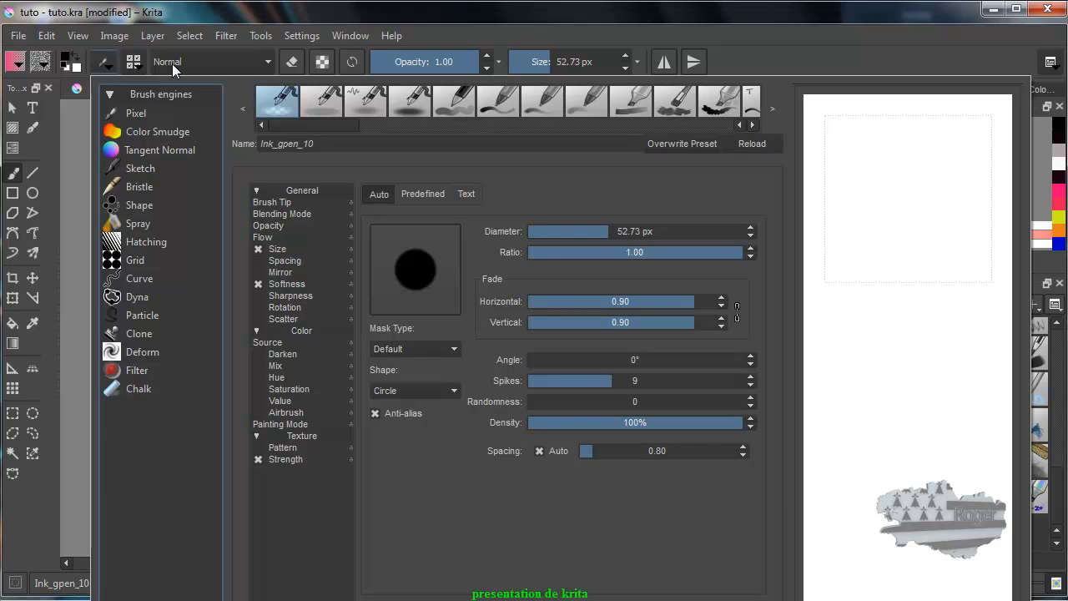
left_click(940, 64)
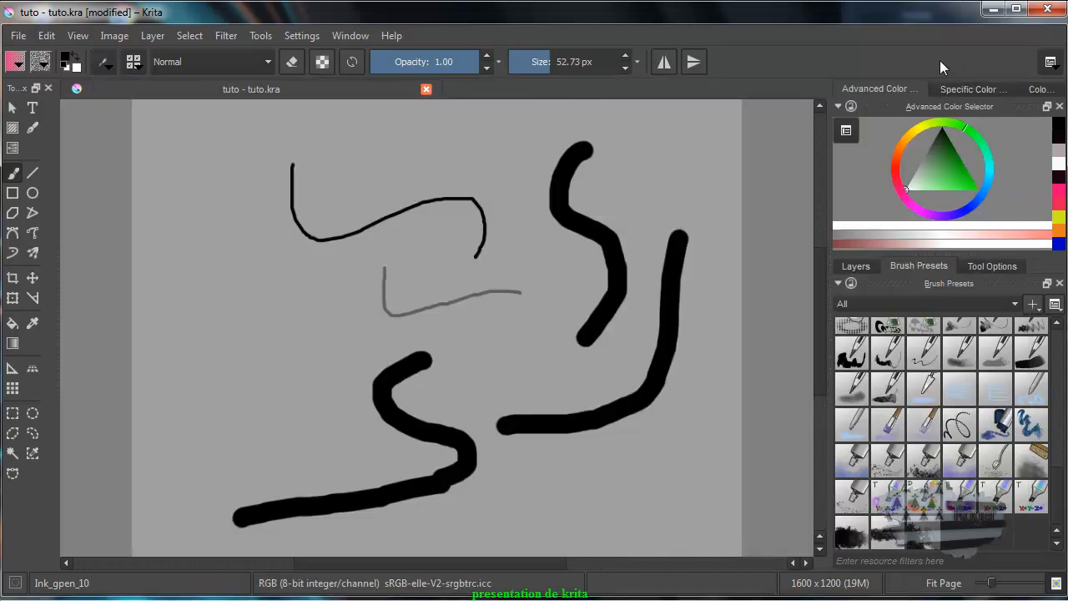
left_click(134, 61)
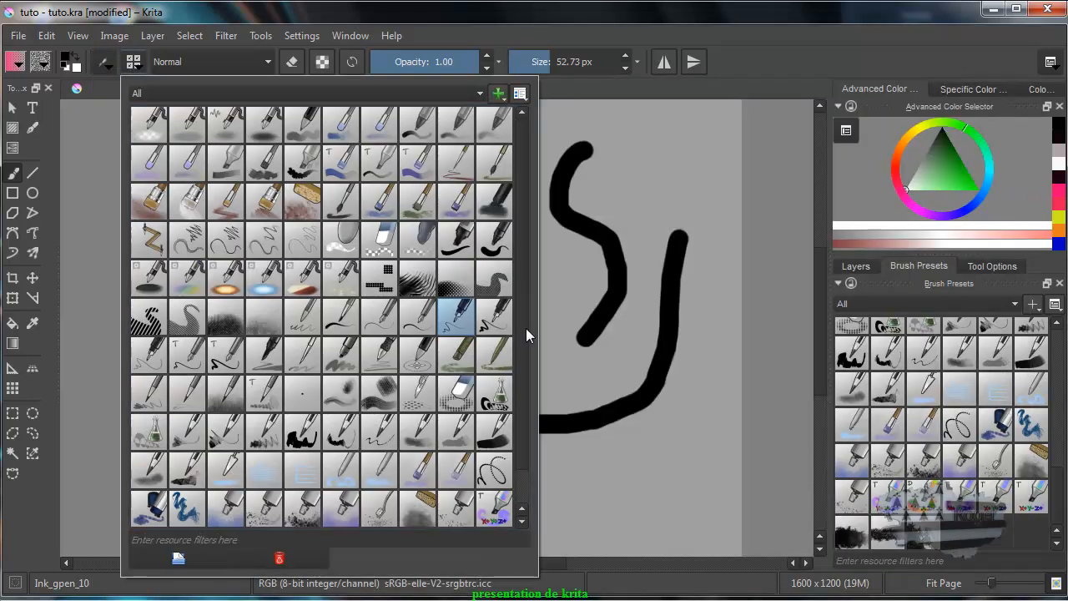
mouse_move(520, 435)
left_mouse_down()
mouse_move(519, 455)
mouse_move(523, 380)
left_mouse_up()
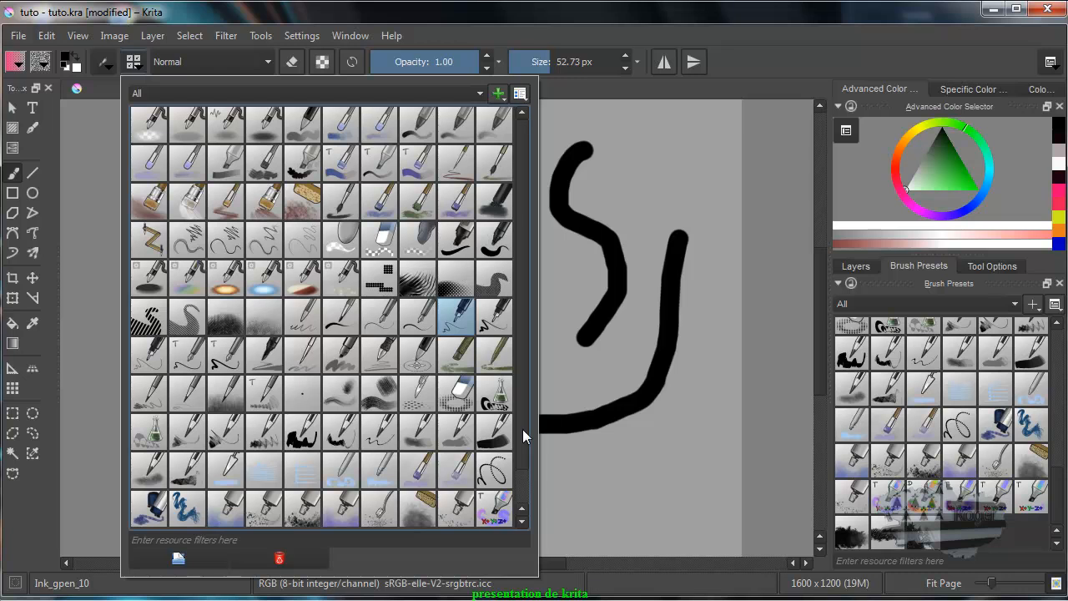
left_click_drag(522, 430, 522, 381)
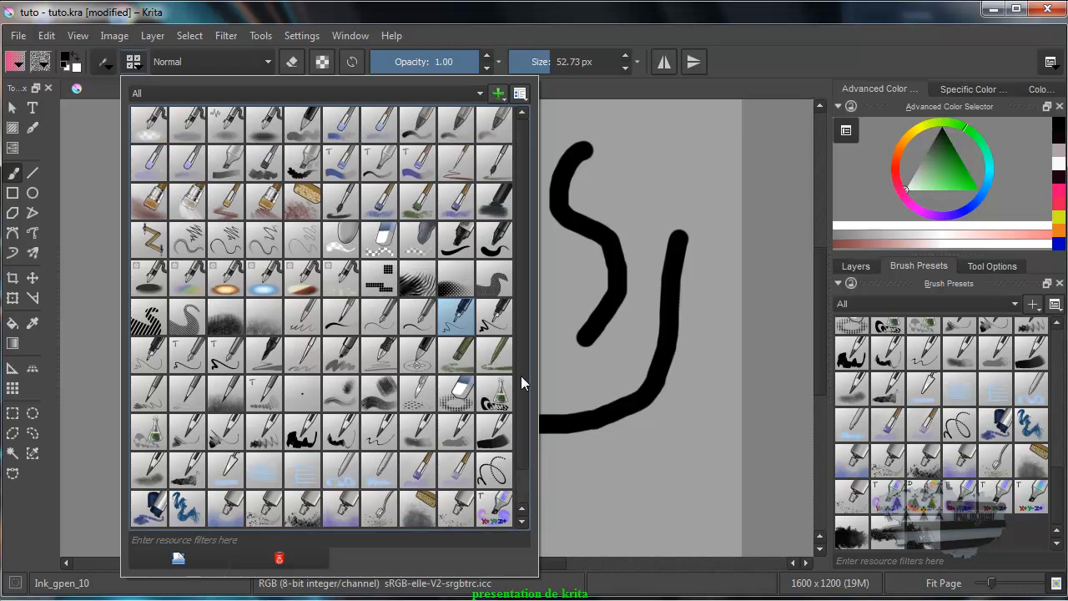
left_click(1061, 430)
left_click_drag(1060, 447, 1063, 369)
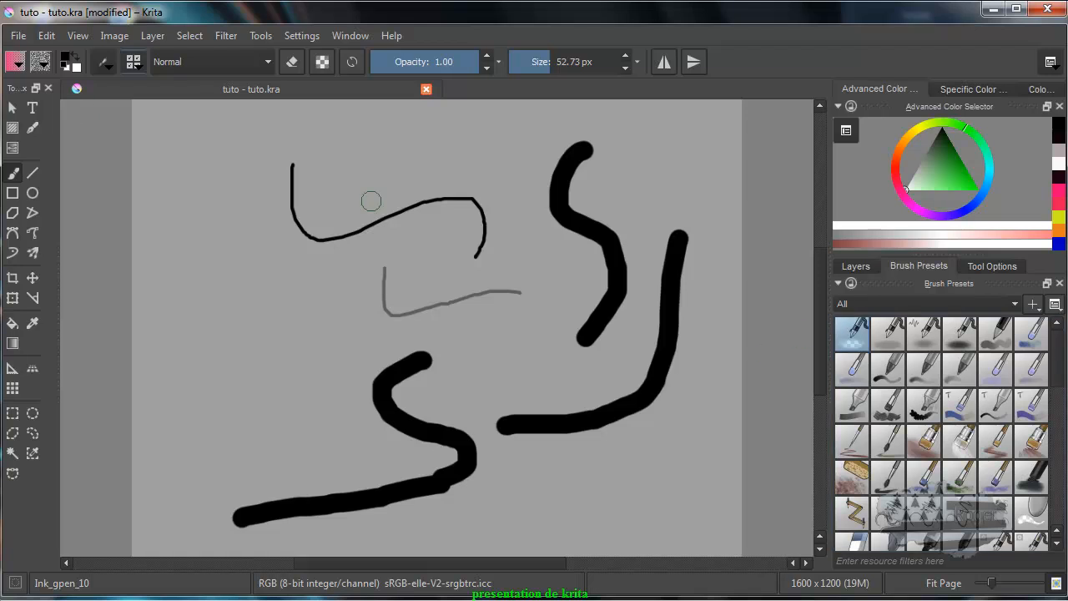
Step: Choose the Ink_gpen_25 brush preset and paint a black winding stroke in the canvas's upper-left area
left_click(133, 61)
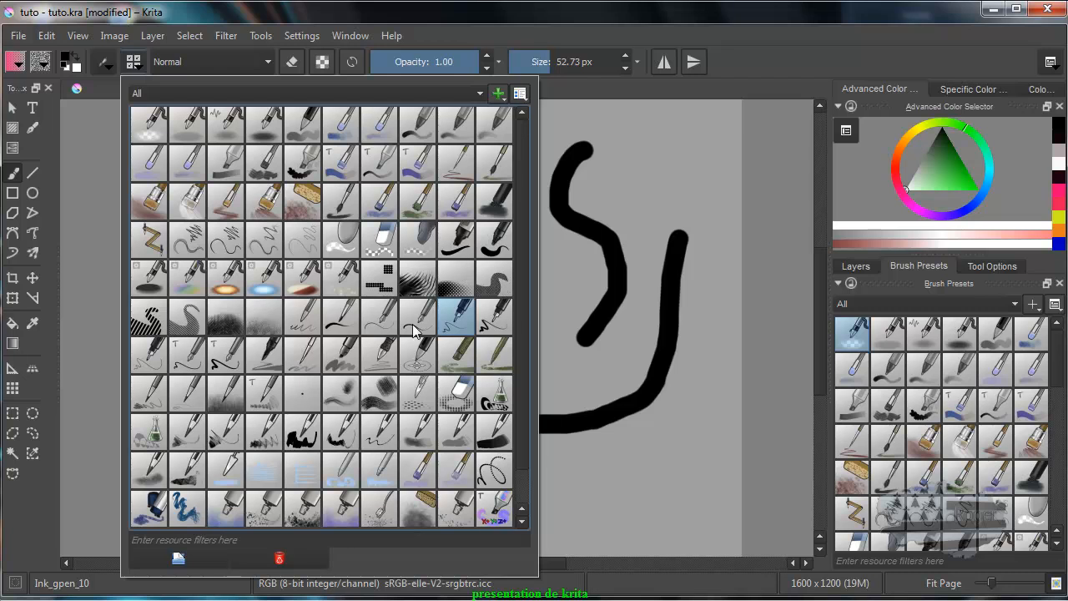
left_click(495, 317)
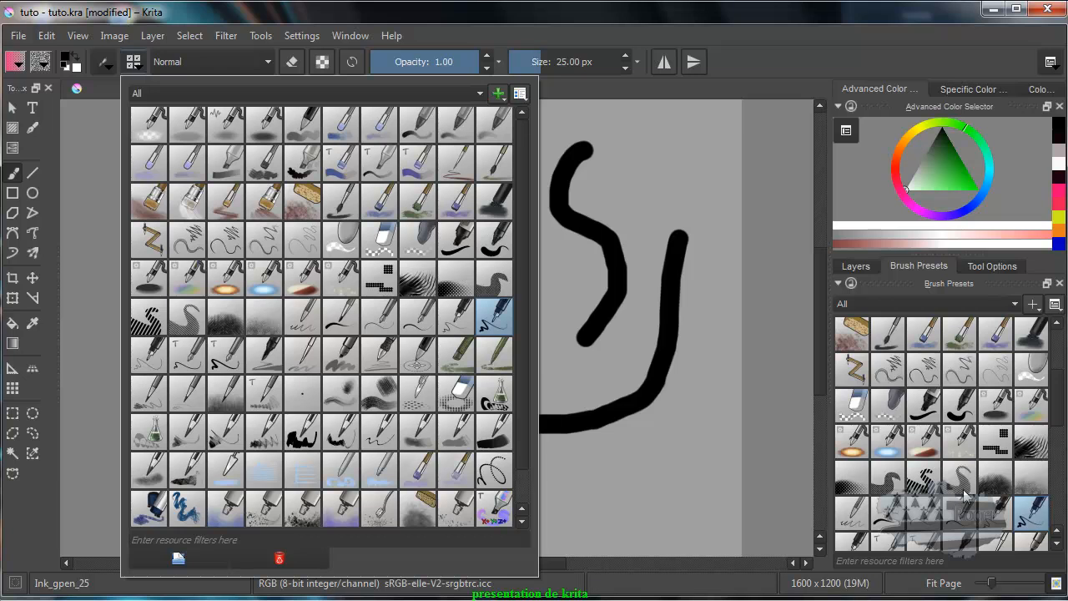
left_click(761, 60)
mouse_move(238, 178)
left_mouse_down()
mouse_move(243, 264)
mouse_move(307, 288)
mouse_move(294, 327)
left_mouse_up()
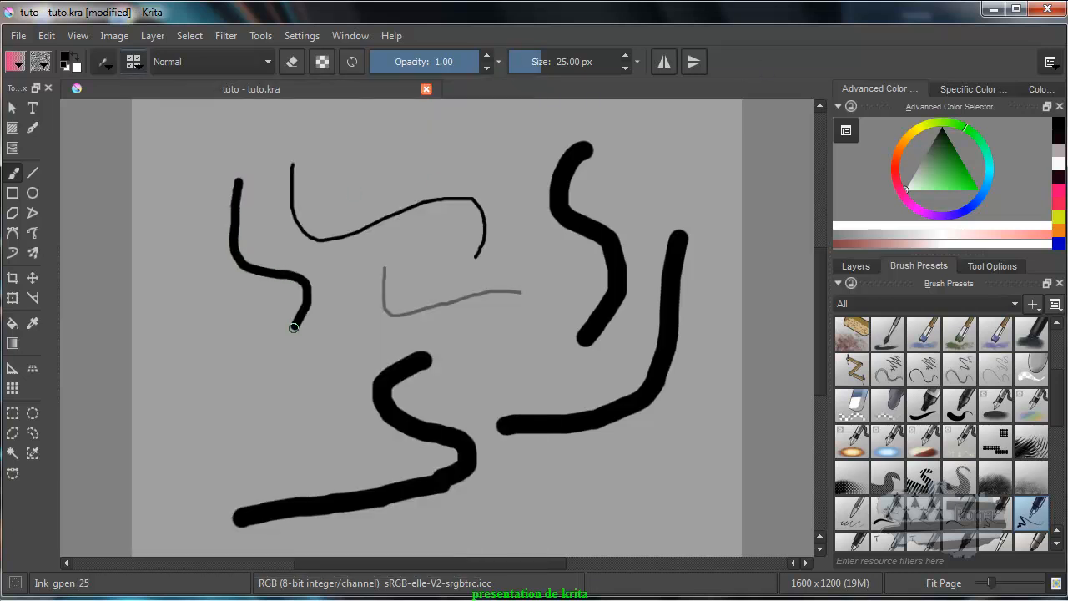
Step: Set the foreground color to bright green #00FF00 from the Forty Colors palette and paint two curved strokes across the canvas's upper half
left_click(66, 58)
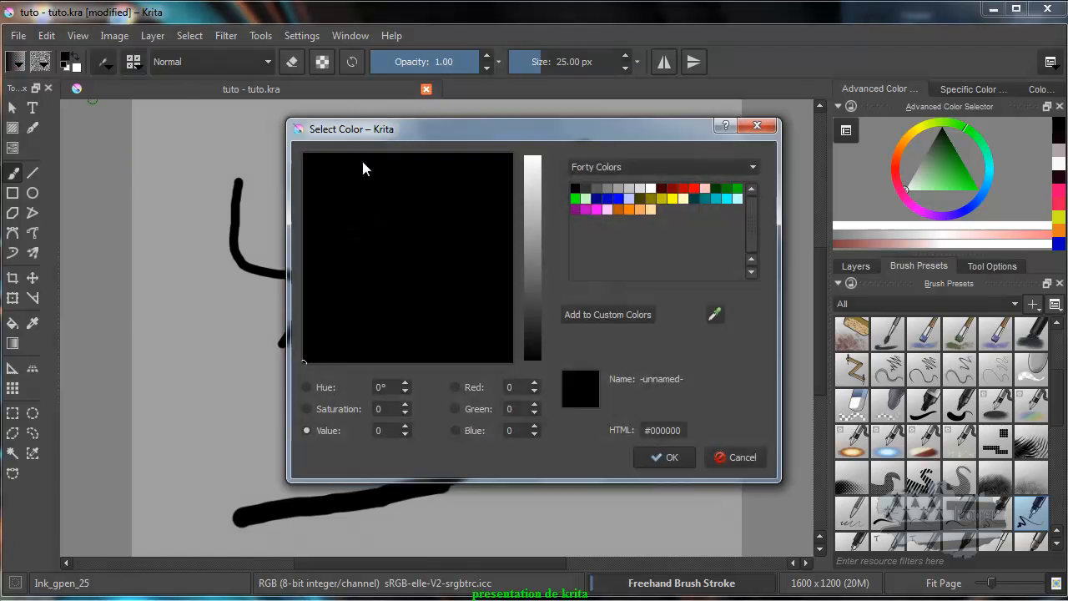
left_click(575, 199)
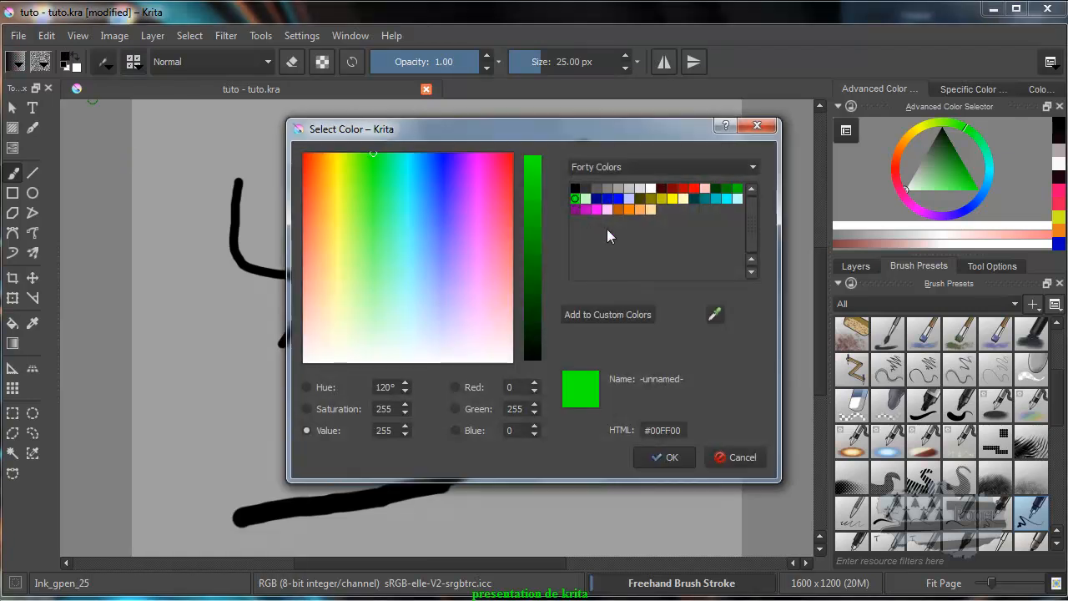
left_click(672, 457)
mouse_move(231, 176)
left_mouse_down()
mouse_move(195, 235)
mouse_move(213, 324)
mouse_move(403, 303)
left_mouse_up()
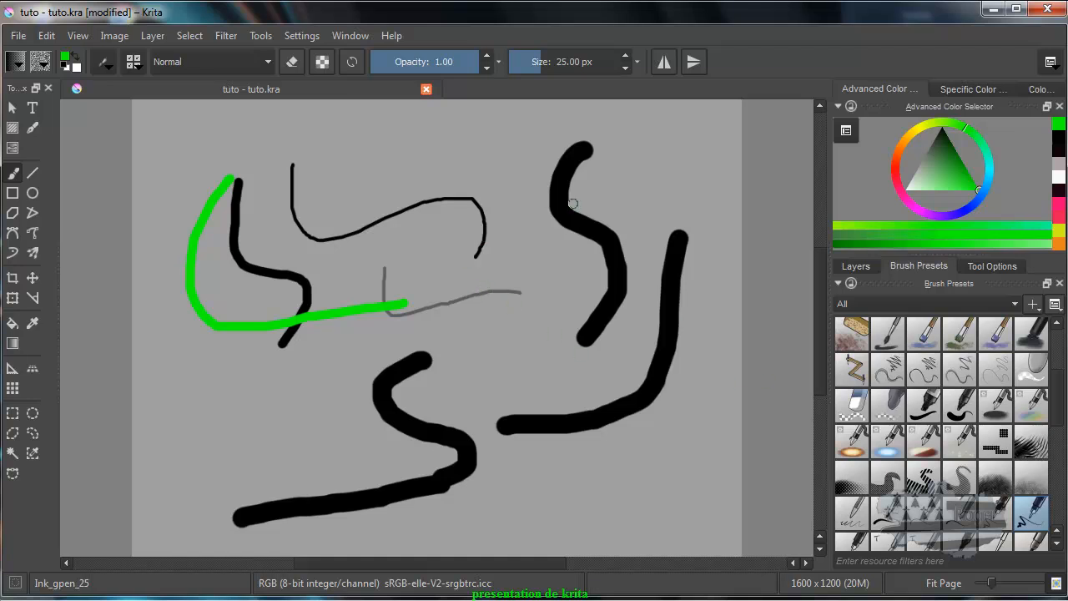
mouse_move(523, 117)
left_mouse_down()
mouse_move(505, 127)
mouse_move(492, 177)
mouse_move(519, 285)
mouse_move(511, 296)
left_mouse_up()
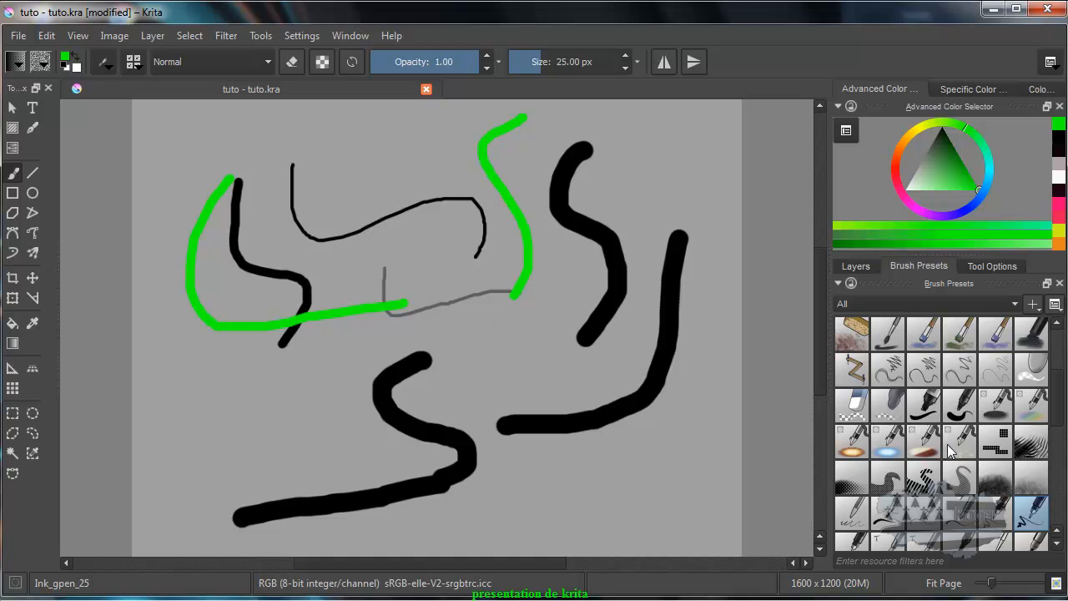
Step: Choose the FX_explode brush preset and paint a very wide green S-shaped stroke over the middle of the canvas
left_click(857, 438)
mouse_move(393, 181)
left_mouse_down()
mouse_move(382, 175)
mouse_move(345, 291)
mouse_move(321, 329)
left_mouse_up()
mouse_move(421, 304)
left_mouse_down()
mouse_move(579, 310)
mouse_move(626, 374)
mouse_move(622, 413)
mouse_move(452, 453)
mouse_move(369, 453)
mouse_move(366, 465)
mouse_move(321, 436)
mouse_move(309, 442)
left_mouse_up()
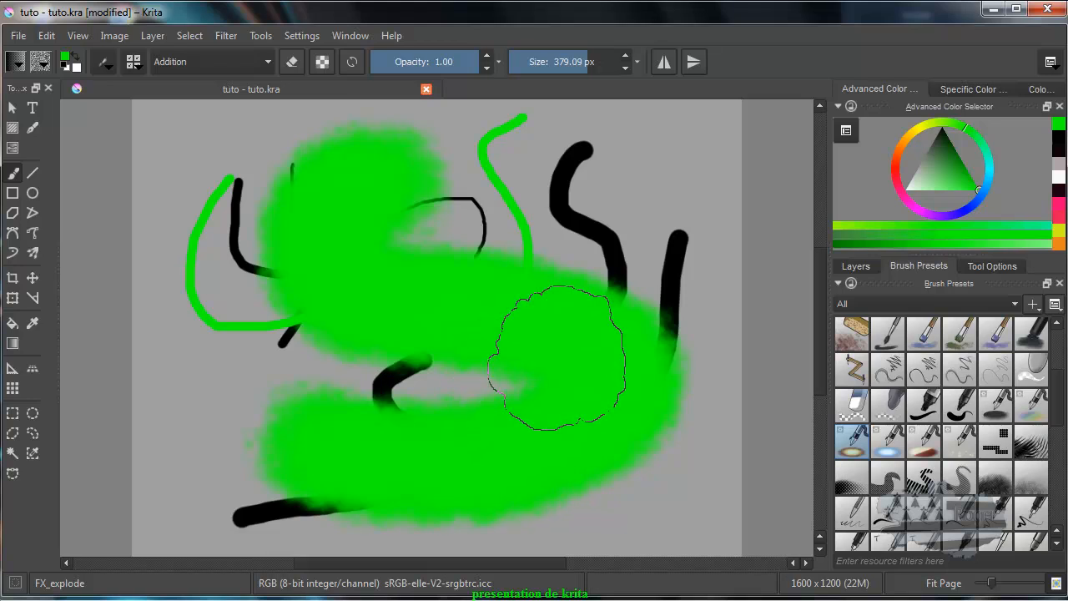
Step: Choose the FX_overlay brush preset and paint a soft curved green stroke in the canvas's upper-right area
left_click(533, 62)
left_click(925, 453)
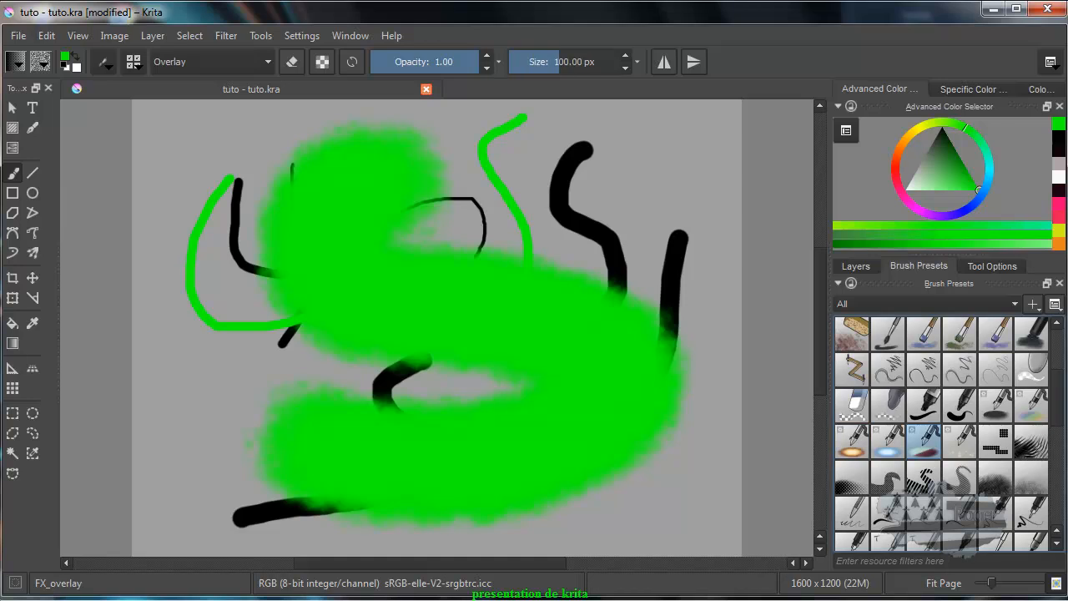
mouse_move(642, 150)
left_mouse_down()
mouse_move(590, 196)
mouse_move(610, 225)
mouse_move(666, 246)
mouse_move(639, 273)
mouse_move(563, 271)
mouse_move(479, 197)
mouse_move(477, 160)
mouse_move(489, 159)
mouse_move(508, 196)
left_mouse_up()
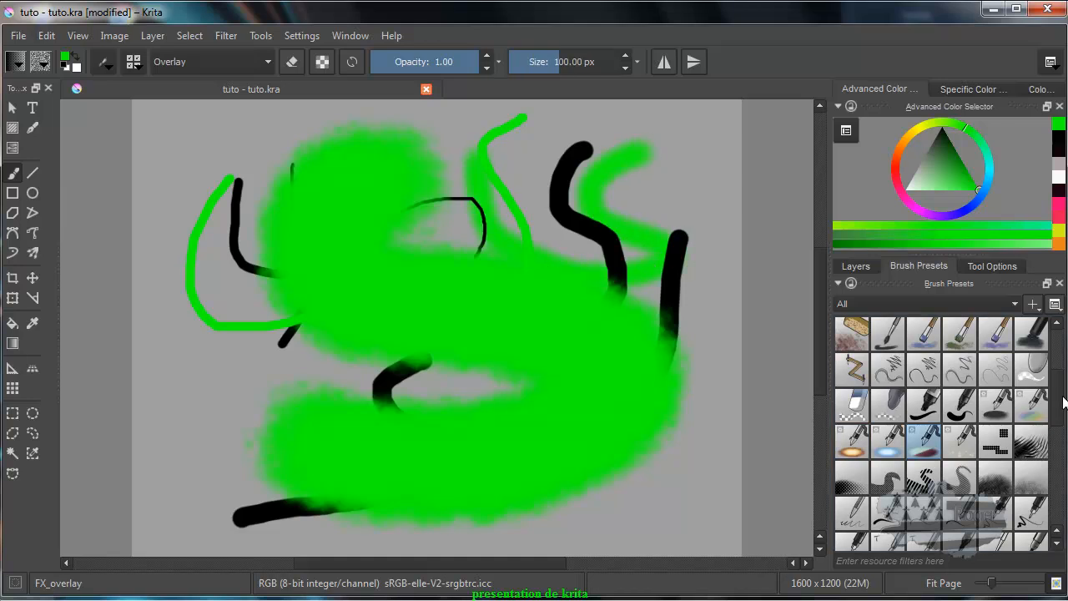
Step: Draw a long, nearly vertical green line along the canvas's left side with the Line tool
scroll(1059, 360, "up", 3)
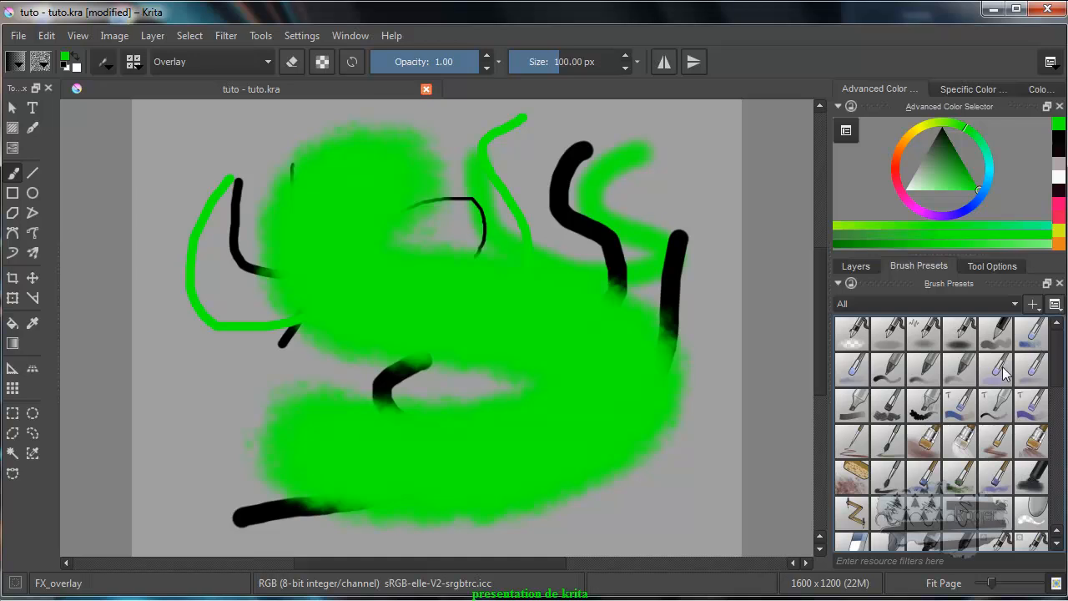
scroll(1006, 376, "down", 3)
scroll(1008, 376, "up", 3)
left_click(33, 173)
left_click(208, 144)
left_click_drag(197, 271, 186, 419)
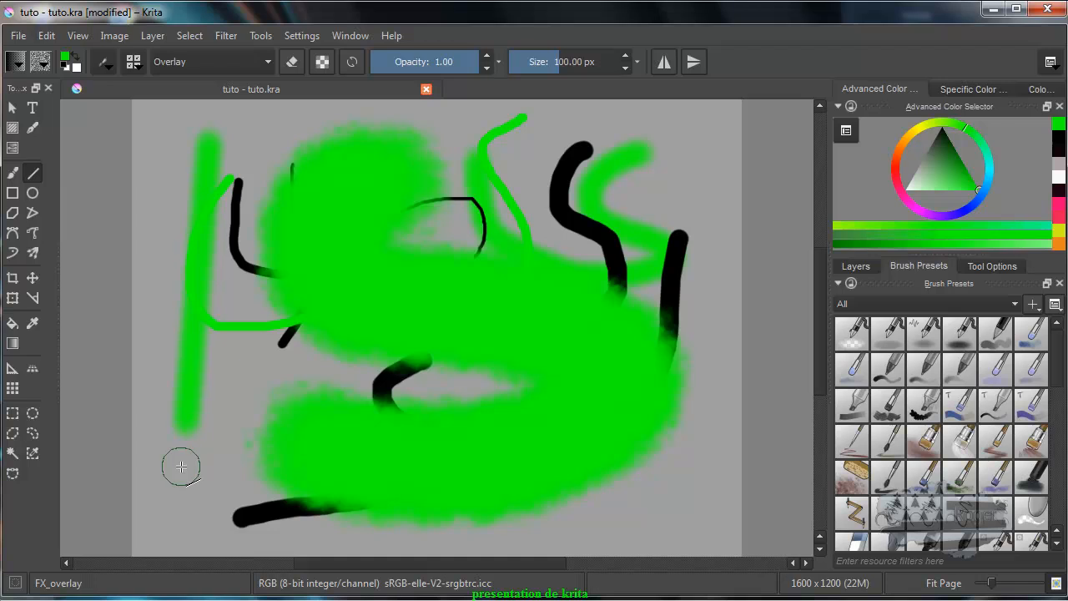
left_click_drag(181, 466, 181, 467)
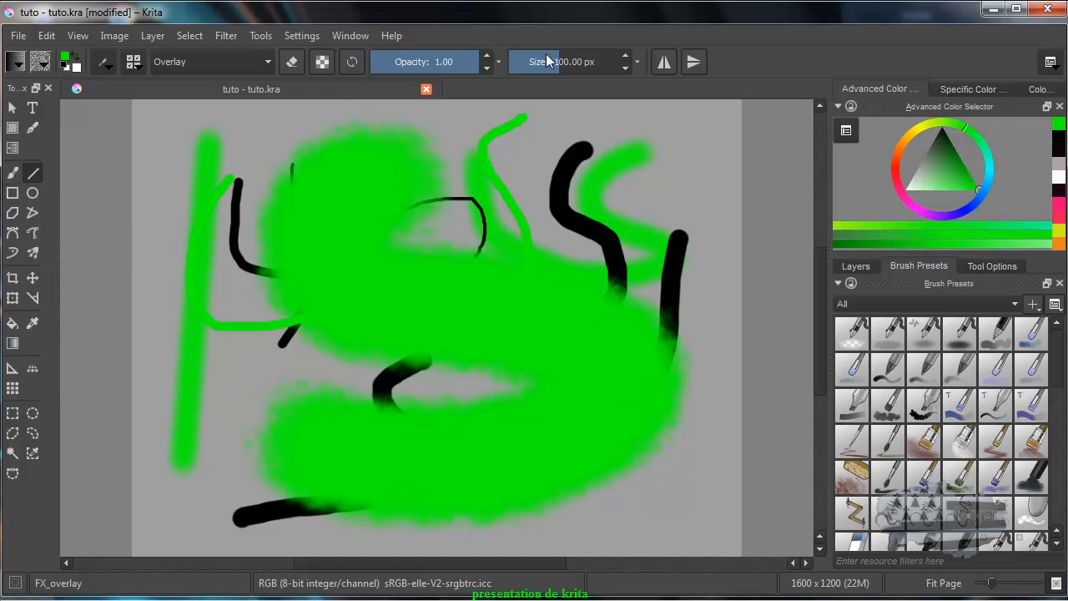
Step: Set the brush size to 3.27 px and draw a thin green rectangle in the canvas's upper-left area with the Rectangle tool
left_click(524, 62)
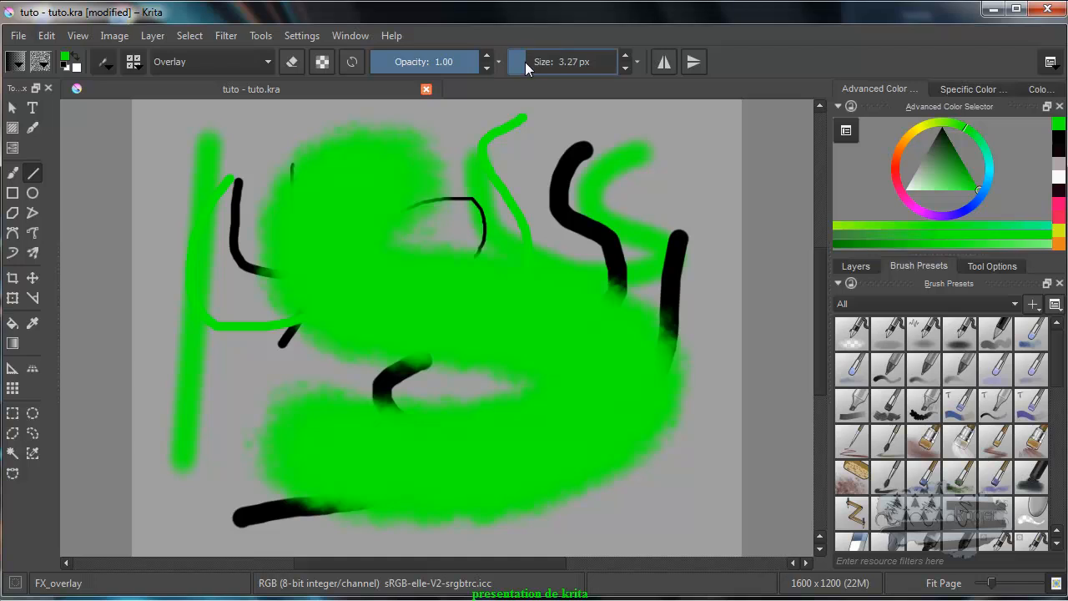
left_click(13, 195)
left_click_drag(166, 132, 328, 271)
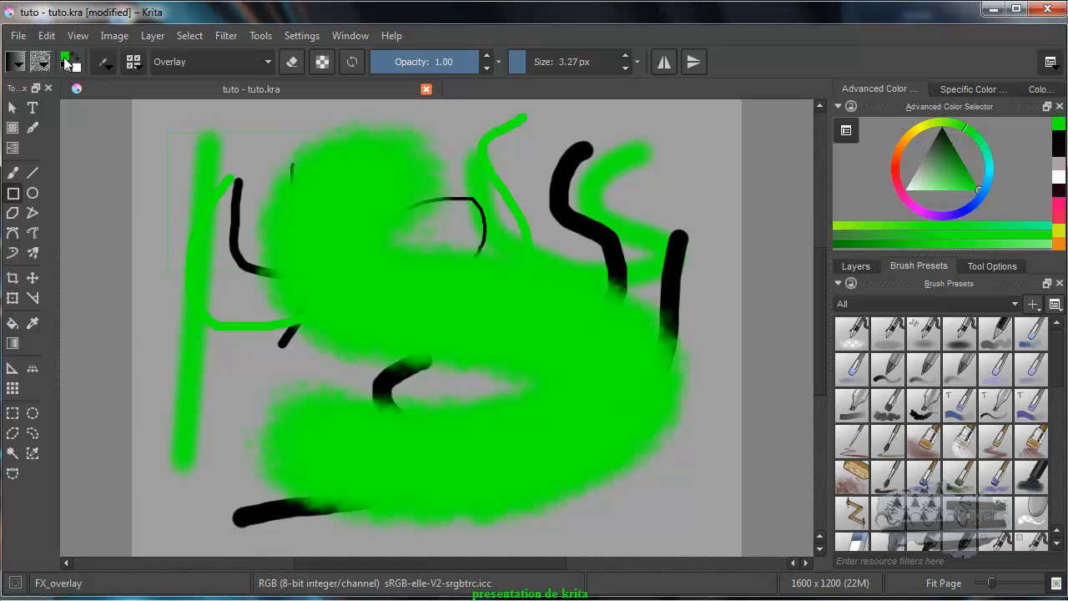
Step: Change the foreground color to black and draw two thin rectangles, one at the canvas's upper left and one over the wide green stroke's bend
left_click(69, 70)
left_click_drag(189, 151, 337, 298)
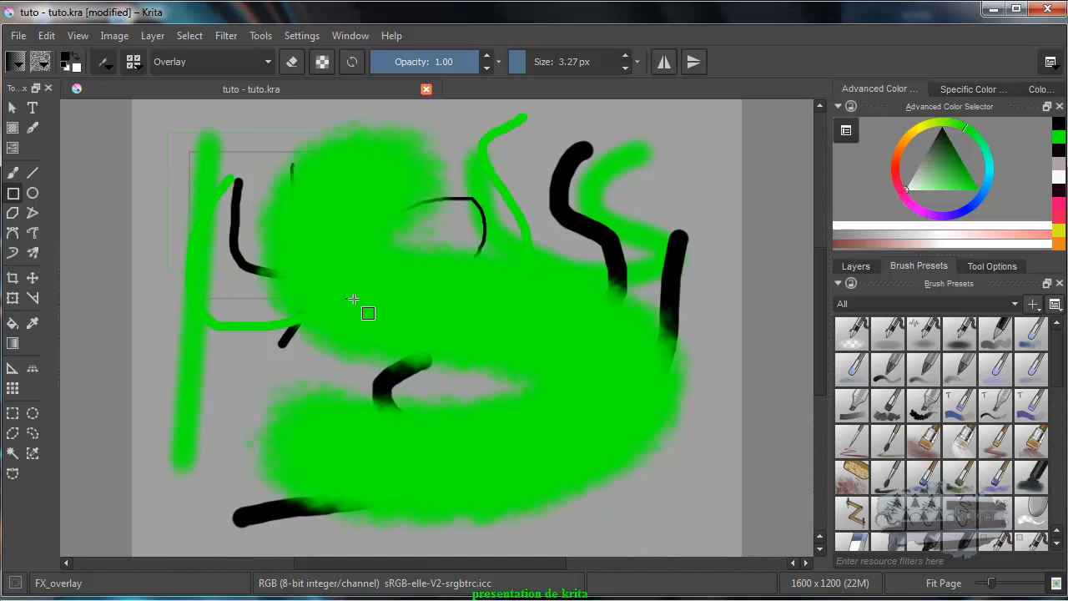
left_click_drag(514, 263, 609, 404)
Step: Check the layer list, set the brush size to 52.73 px, and draw a thicker black rectangle over the wide green stroke's bend
left_click(855, 266)
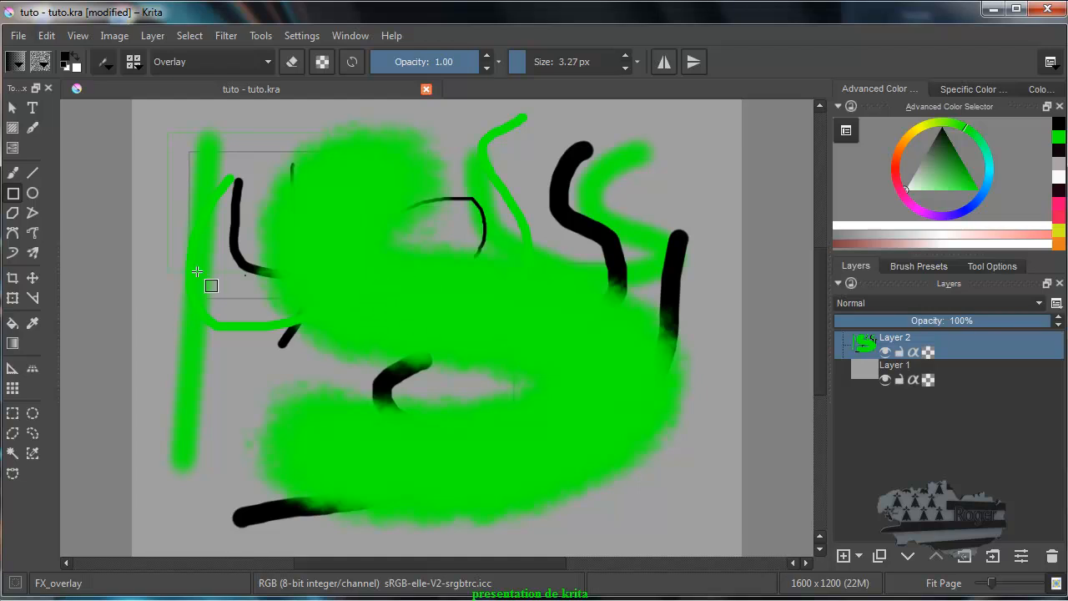
left_click(12, 193)
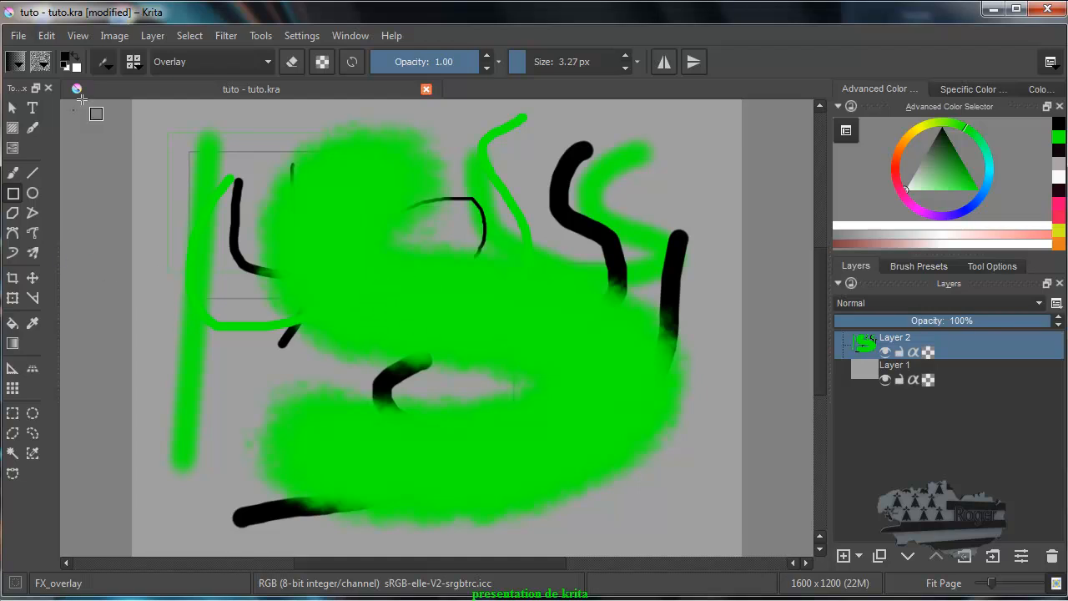
left_click(531, 63)
left_click(549, 61)
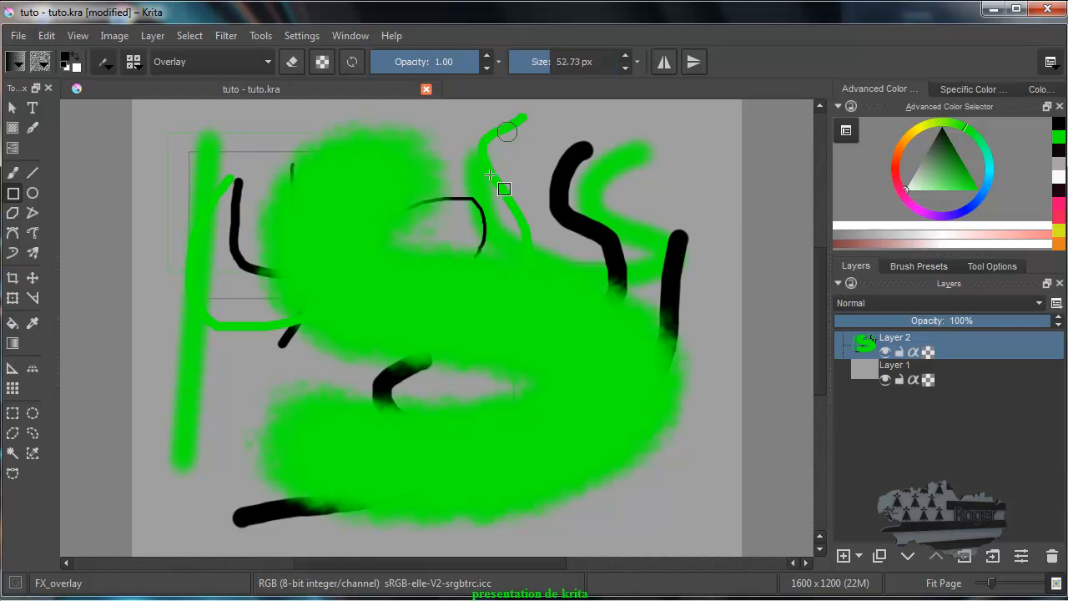
mouse_move(492, 254)
left_mouse_down()
mouse_move(624, 412)
mouse_move(617, 406)
left_mouse_up()
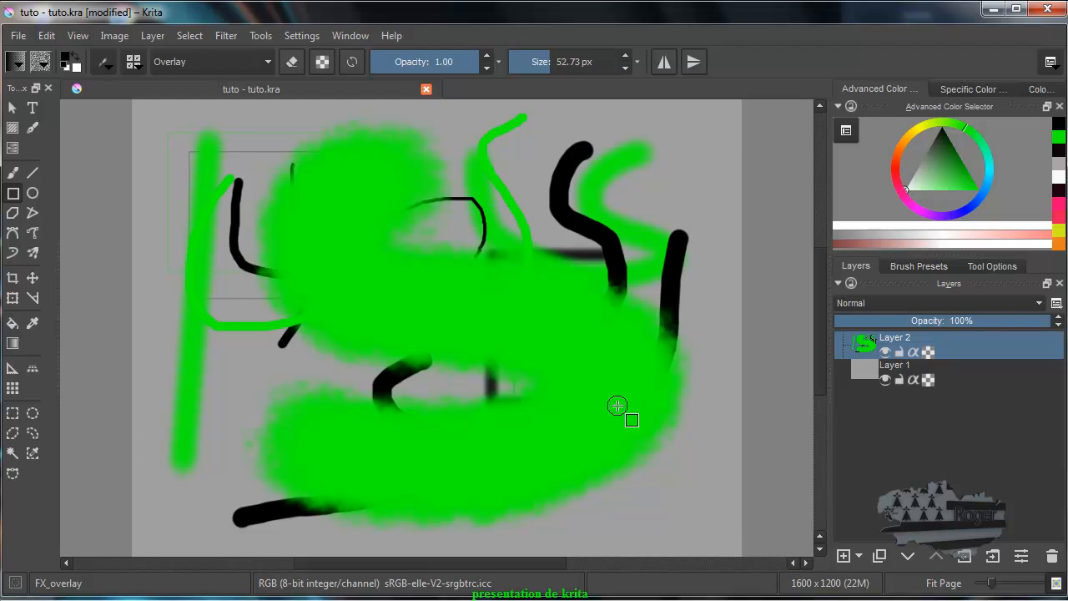
Step: Choose the Ink_gpen_25 brush preset and draw two overlapping black rectangles in the middle of the canvas
left_click(926, 267)
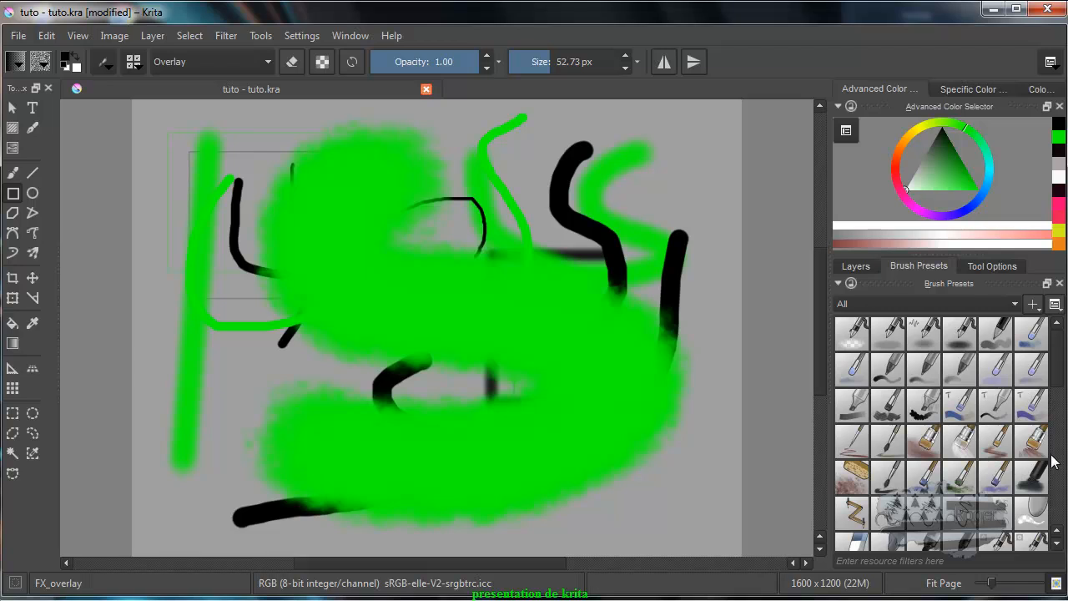
scroll(1058, 387, "down", 4)
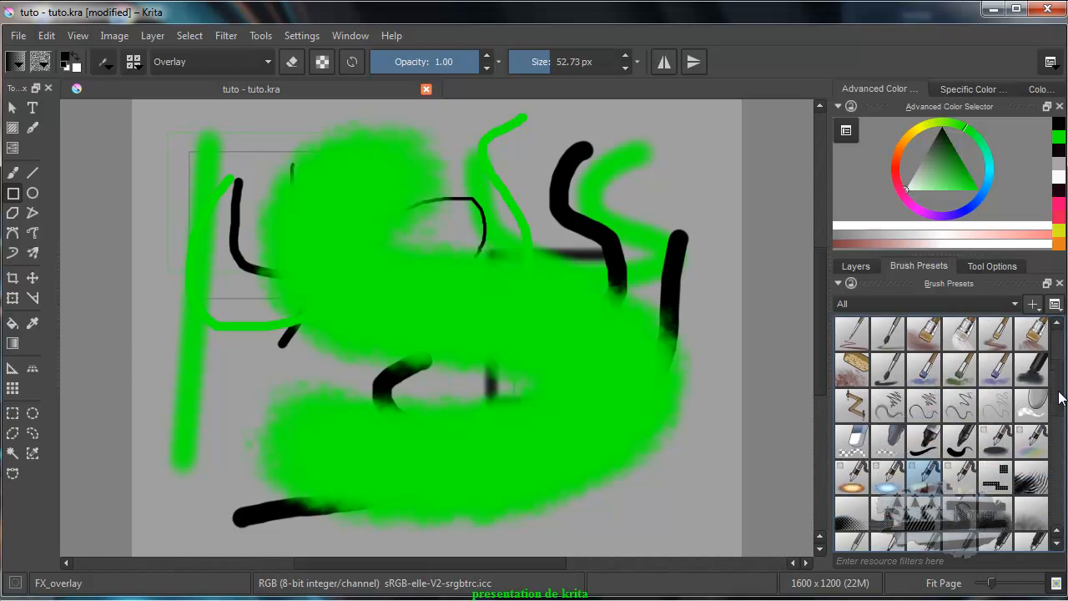
left_click_drag(1059, 397, 1051, 420)
left_click(1031, 440)
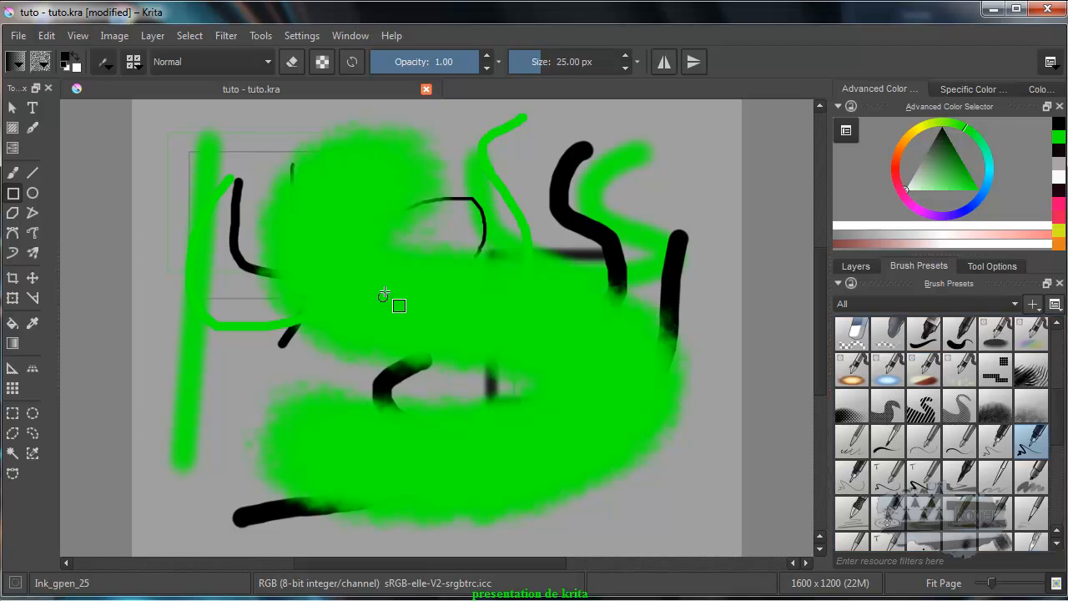
left_click_drag(382, 260, 614, 409)
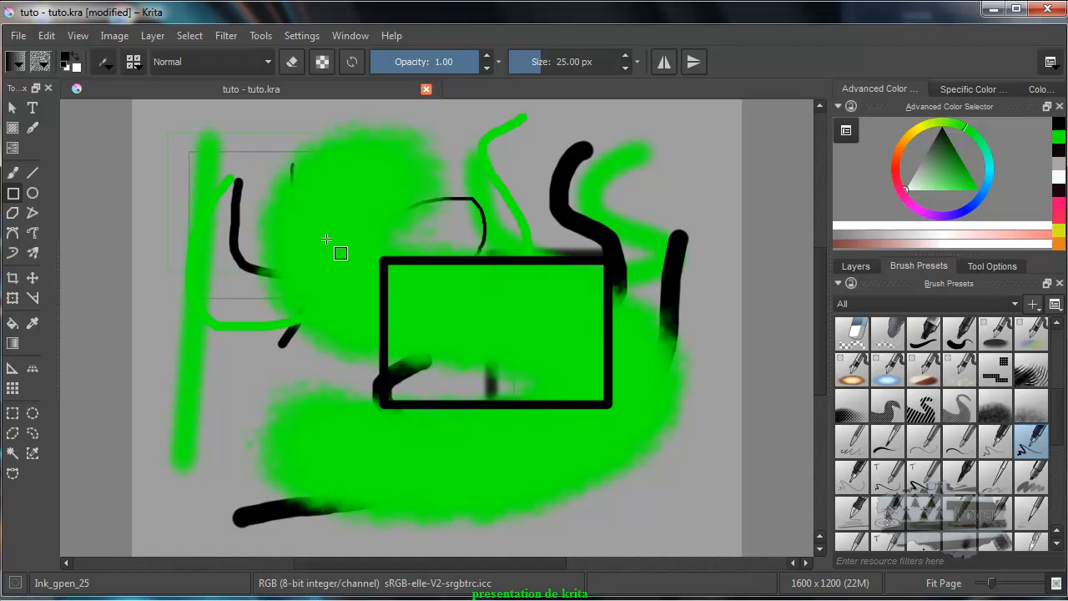
mouse_move(307, 173)
left_mouse_down()
mouse_move(345, 244)
mouse_move(369, 250)
mouse_move(310, 276)
mouse_move(294, 298)
mouse_move(349, 314)
mouse_move(377, 391)
mouse_move(400, 316)
mouse_move(348, 218)
mouse_move(431, 395)
mouse_move(406, 300)
mouse_move(475, 451)
mouse_move(427, 323)
mouse_move(508, 486)
mouse_move(490, 470)
mouse_move(465, 498)
mouse_move(384, 422)
left_mouse_up()
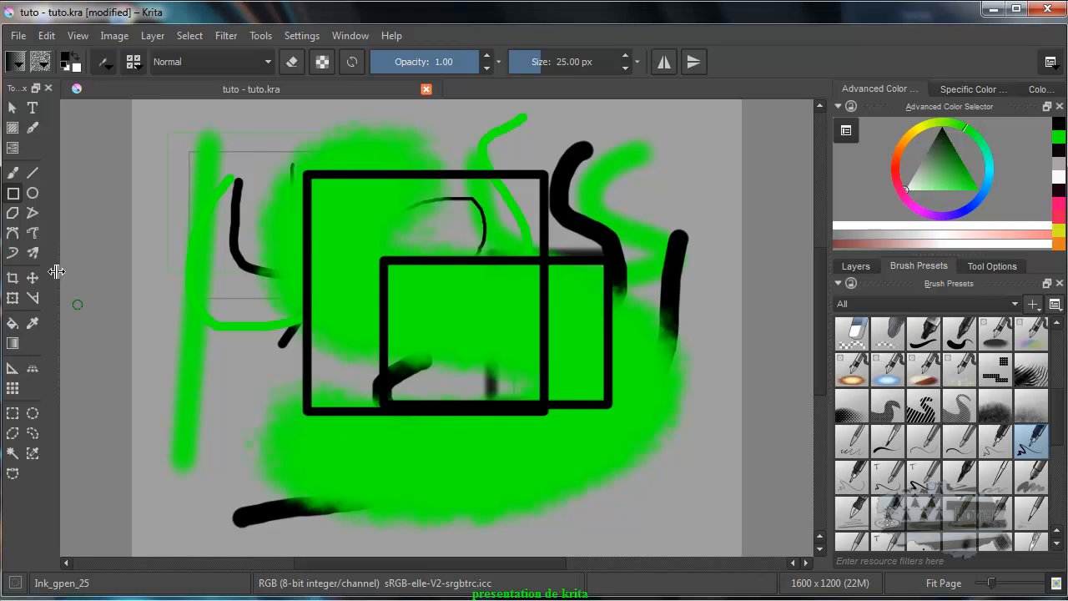
Step: Draw a wide flat ellipse across the top of the rectangles and a smaller circle below it with the Ellipse tool
left_click(33, 194)
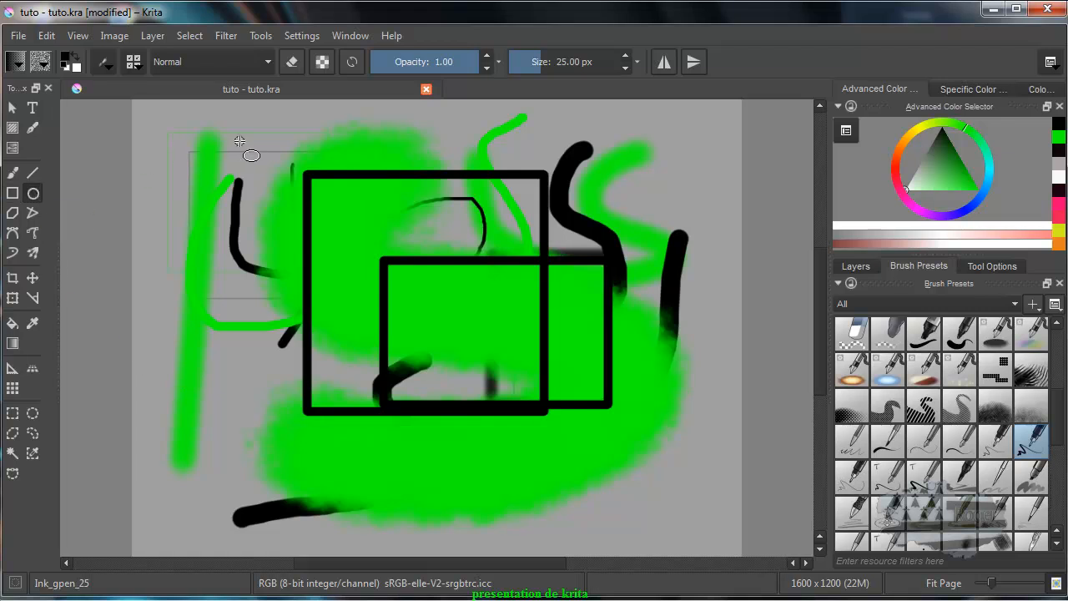
left_click_drag(263, 188, 557, 236)
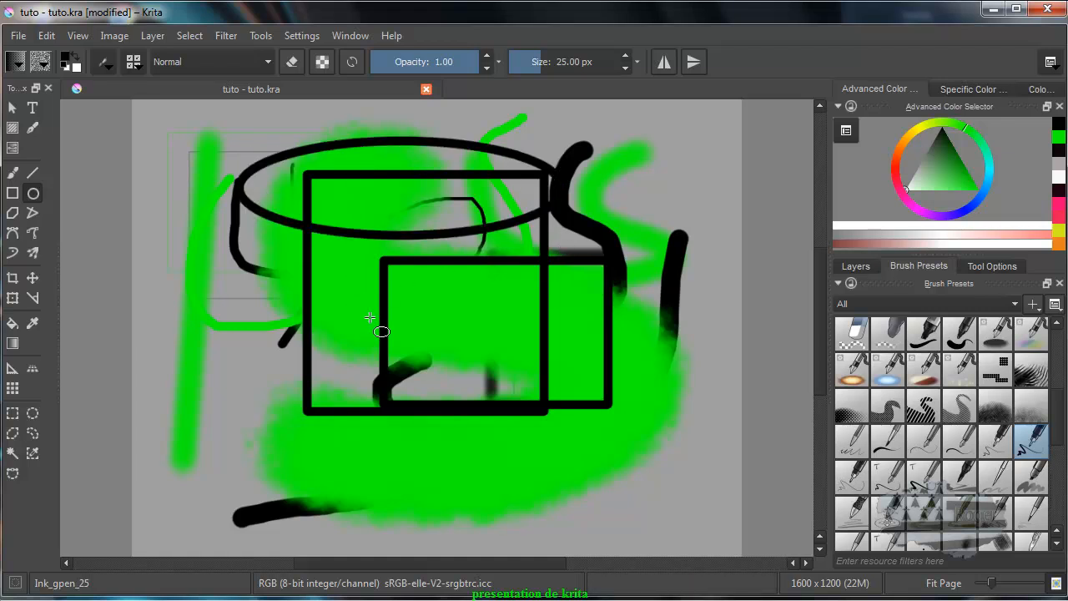
mouse_move(344, 272)
left_mouse_down()
mouse_move(399, 347)
mouse_move(494, 382)
left_mouse_up()
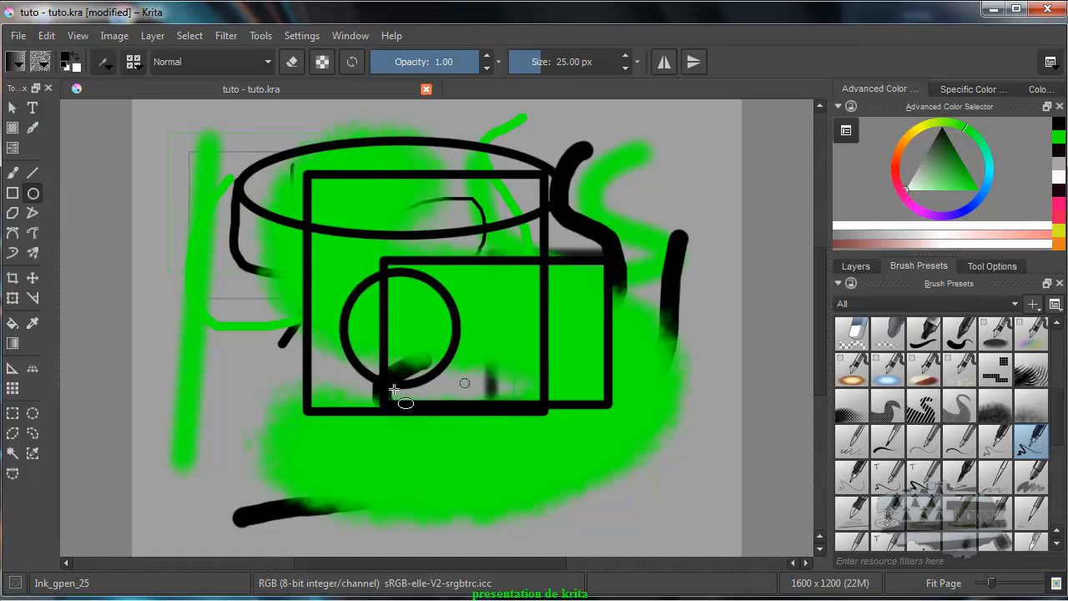
Step: Choose the Bezier Curve tool and add a new paint layer above Layer 2
left_click(11, 213)
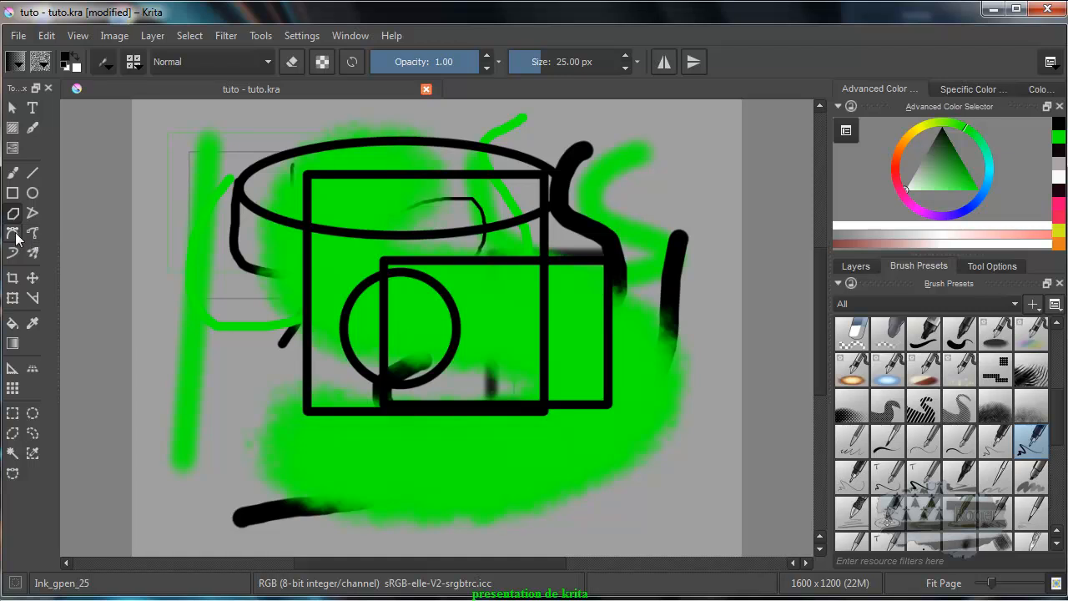
left_click(12, 235)
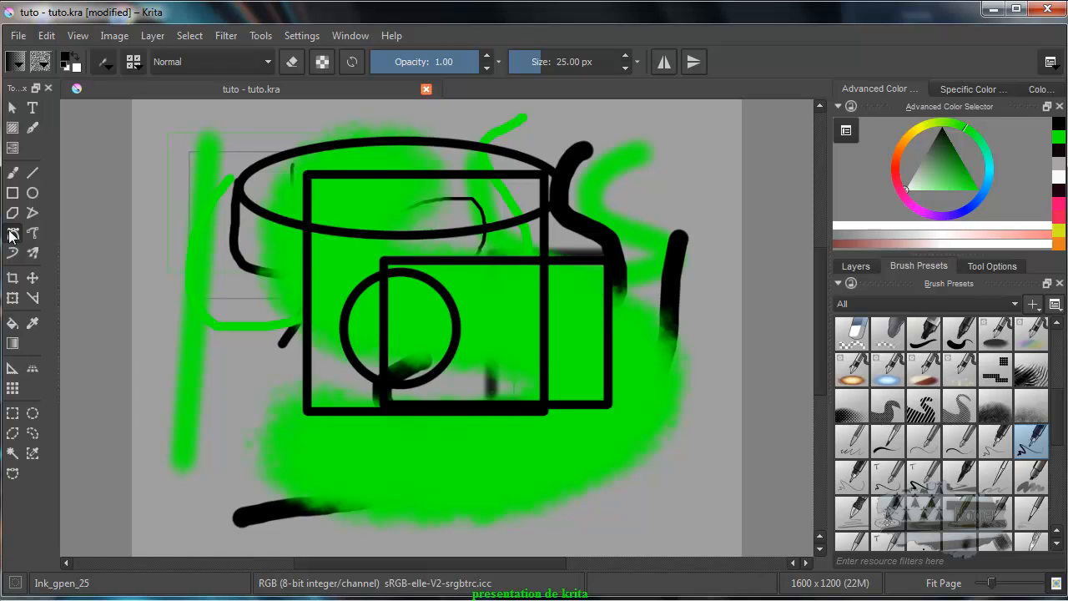
left_click(857, 266)
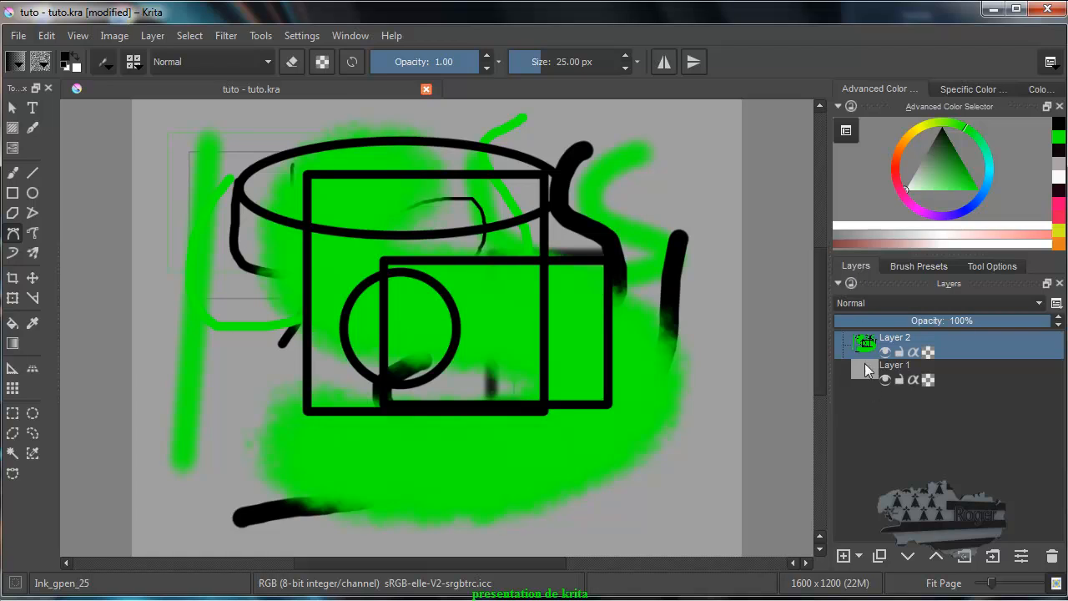
mouse_move(863, 340)
key("Insert")
Step: Try hiding and locking Layer 2, restore its visibility and unlocked state, and keep Layer 3 selected
left_click(885, 380)
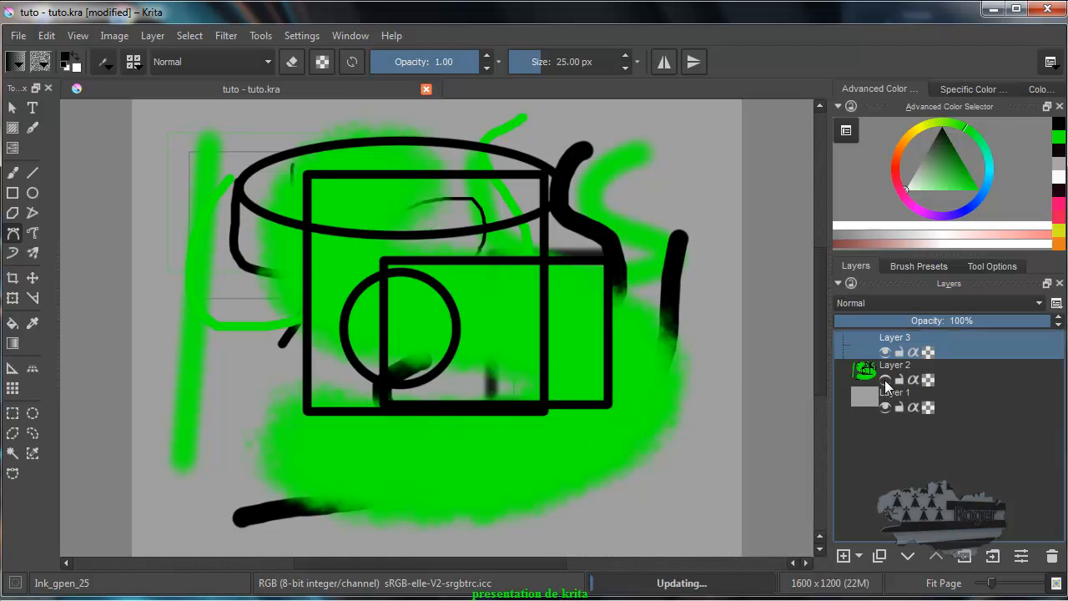
left_click(885, 379)
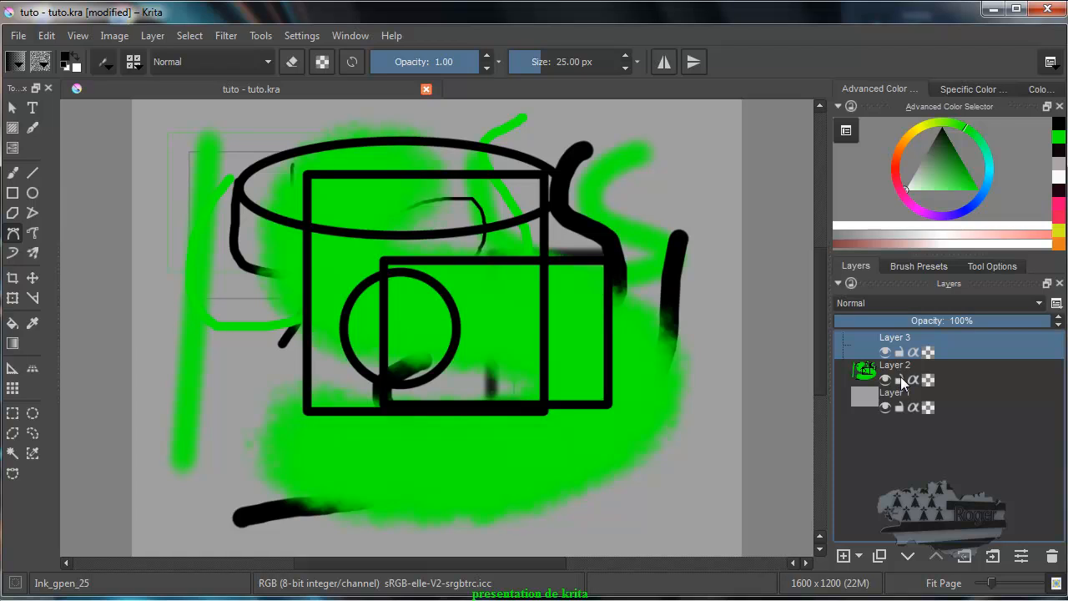
left_click(900, 380)
left_click(873, 372)
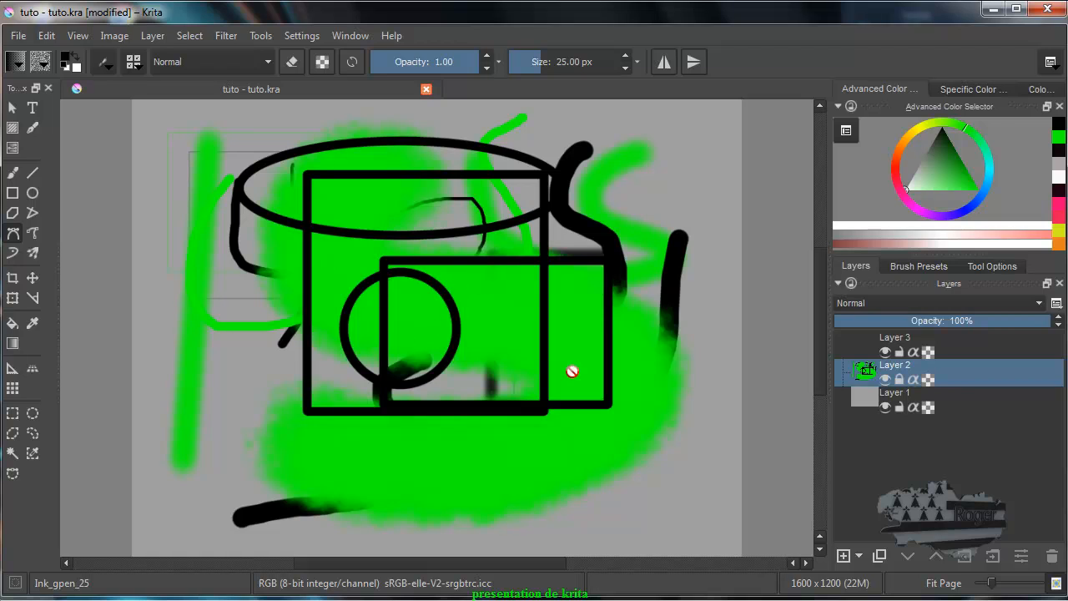
left_click(856, 338)
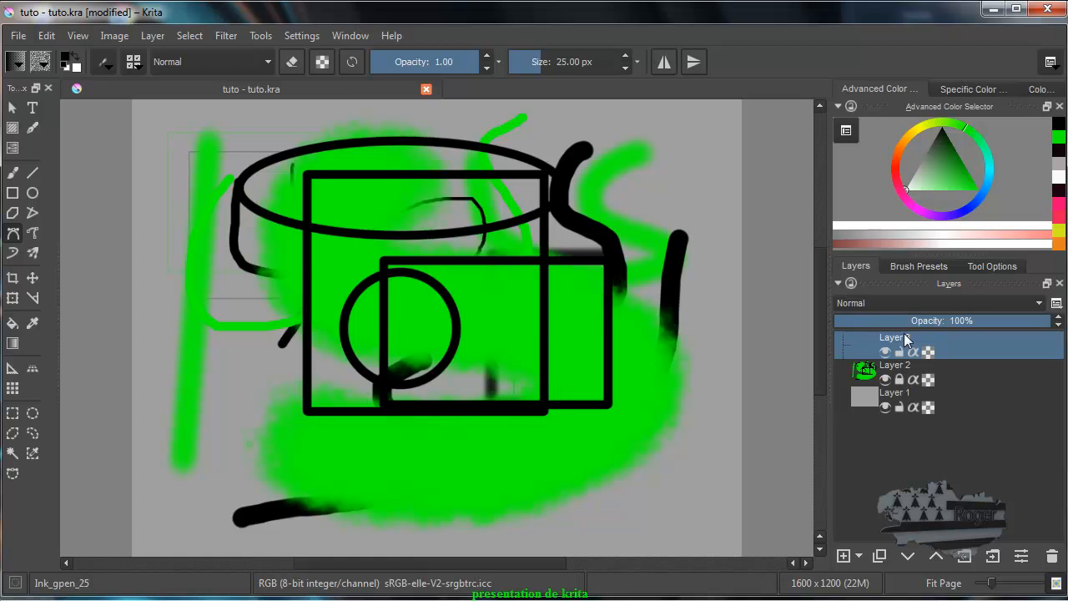
left_click(901, 376)
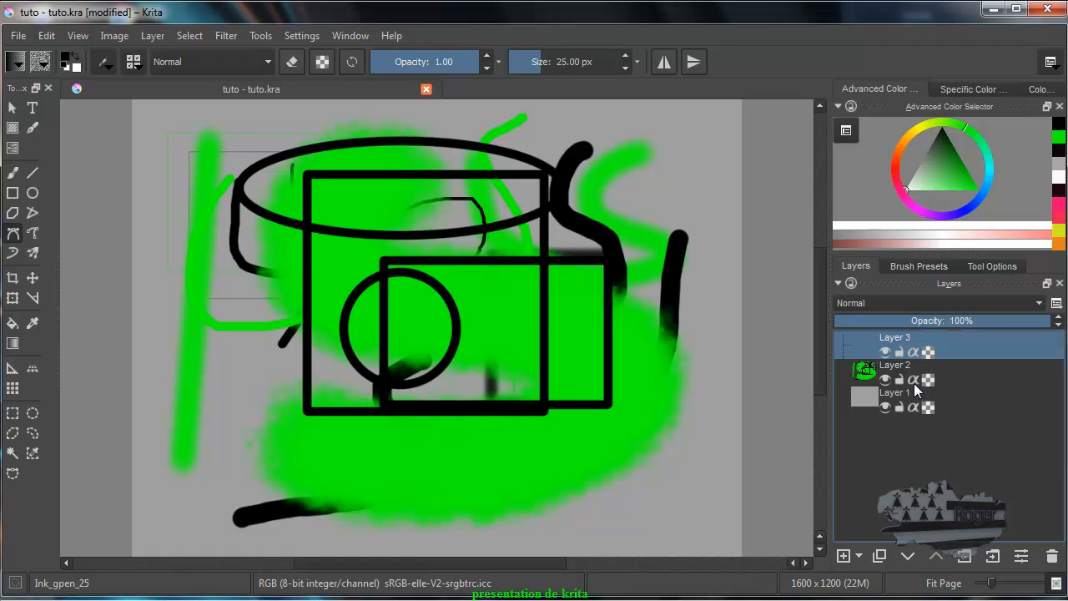
mouse_move(914, 380)
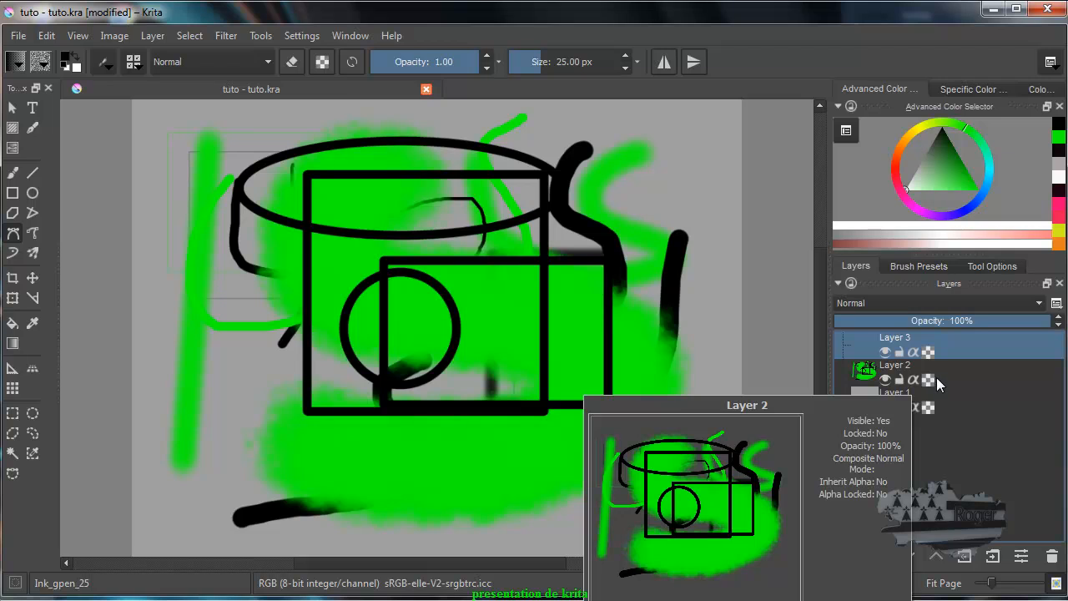
mouse_move(946, 355)
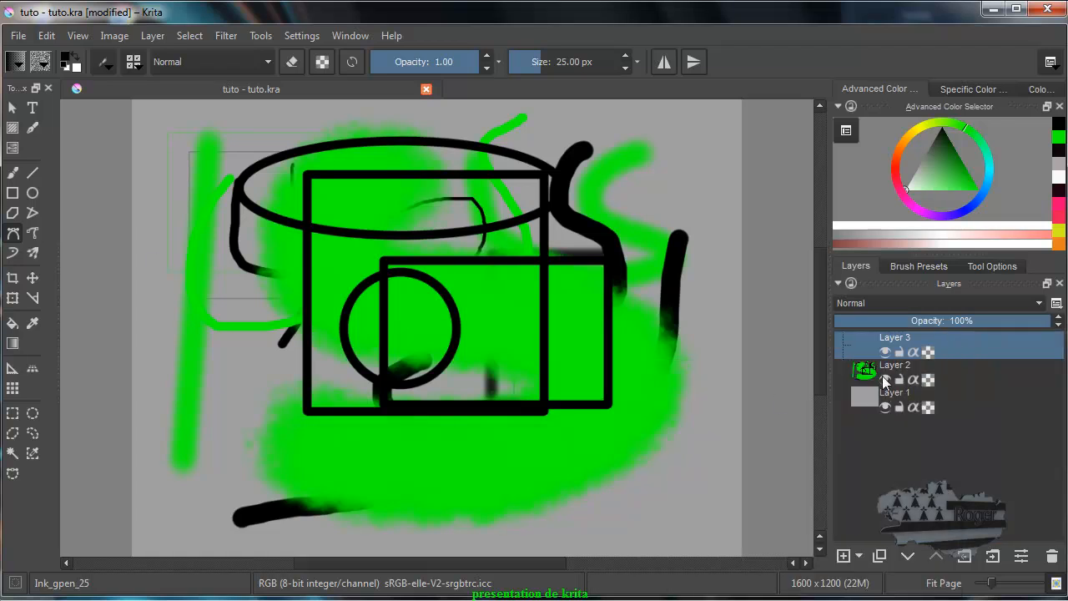
Step: Hide Layer 2 and draw a large closed black Bezier shape across the middle of the canvas on Layer 3
left_click(883, 377)
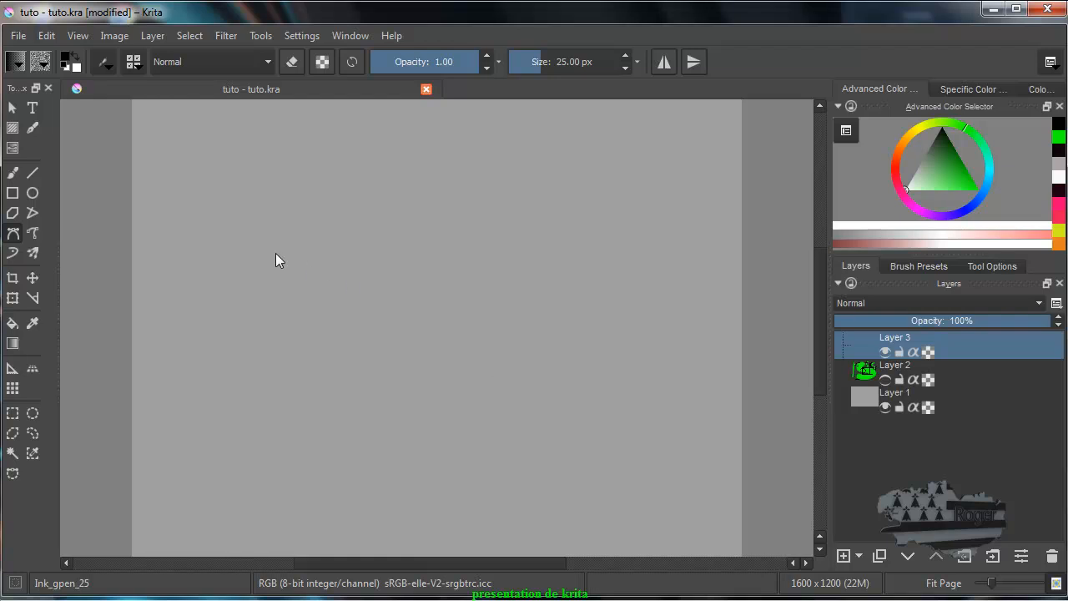
left_click(191, 298)
left_click_drag(429, 229, 510, 264)
left_click_drag(581, 340, 484, 432)
left_click_drag(375, 422, 284, 426)
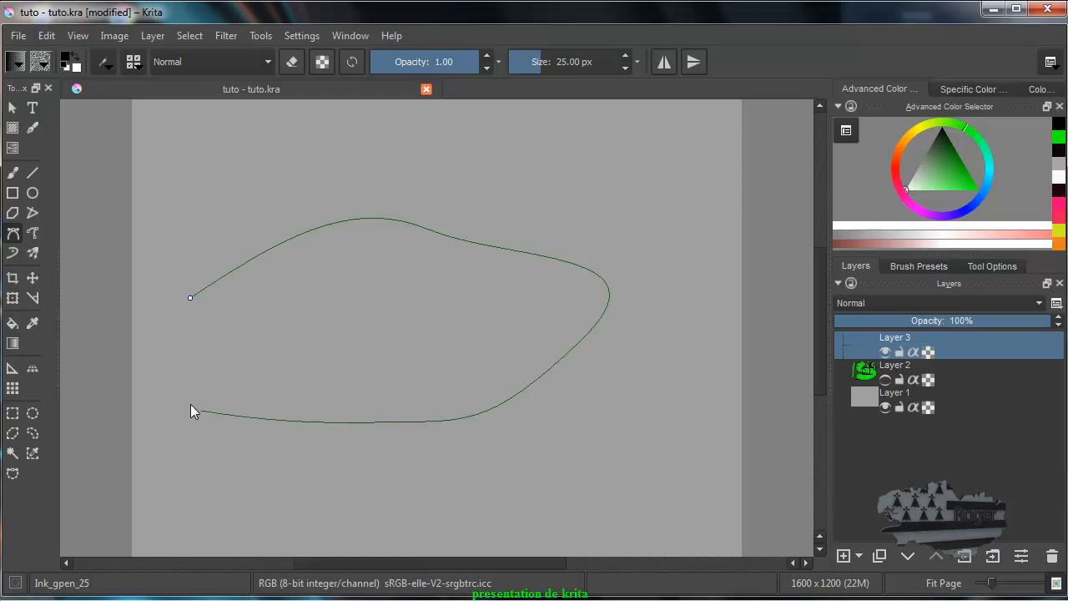
left_click(191, 298)
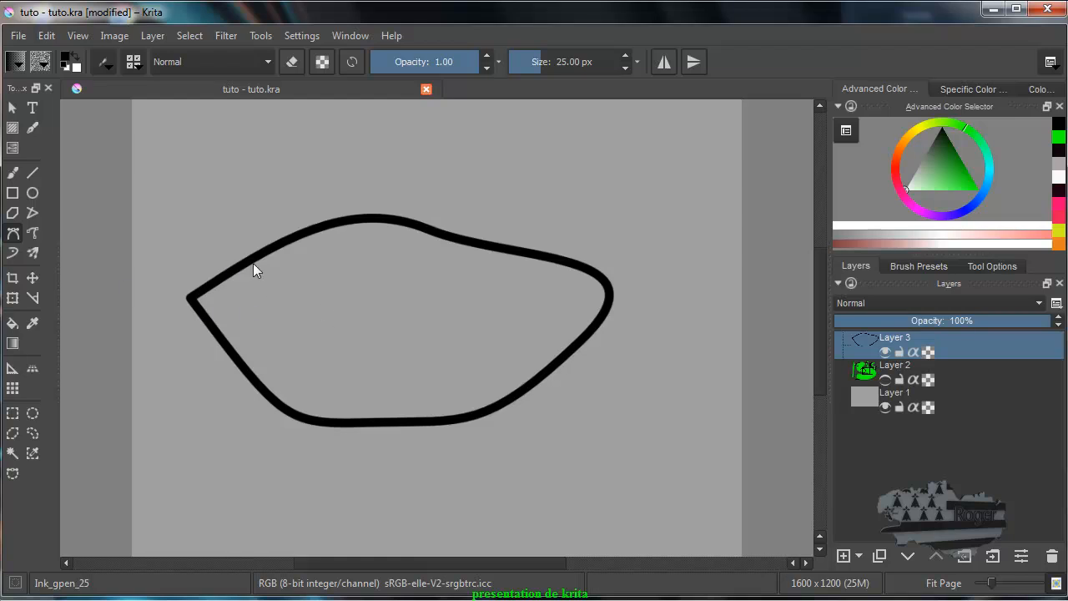
Step: Crop the canvas closely around the black curved shape to about 1235 x 655 px
left_click(13, 252)
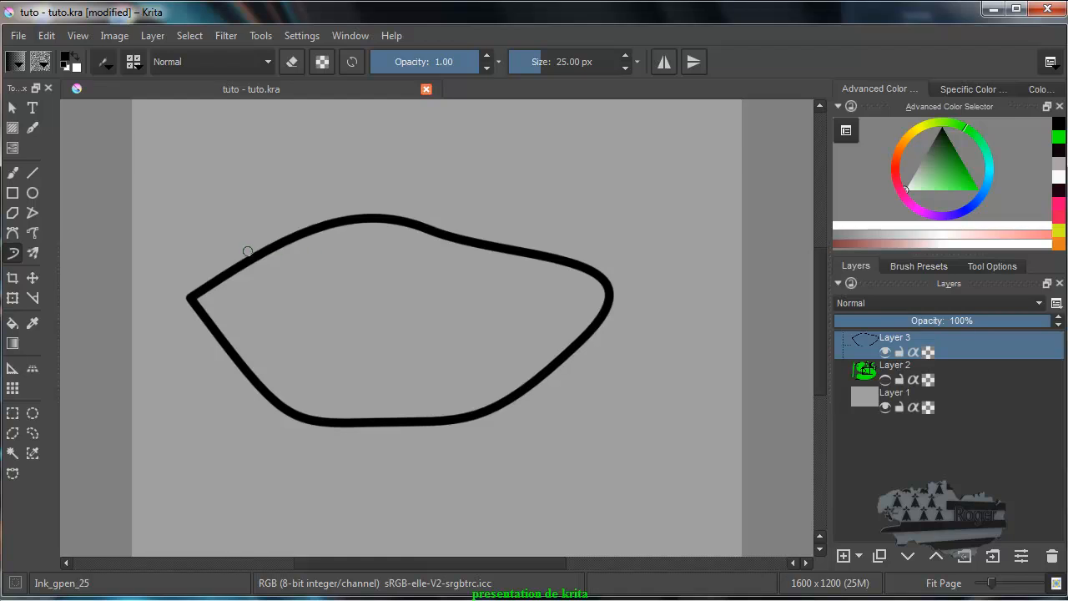
left_click(14, 285)
left_click_drag(165, 214, 643, 443)
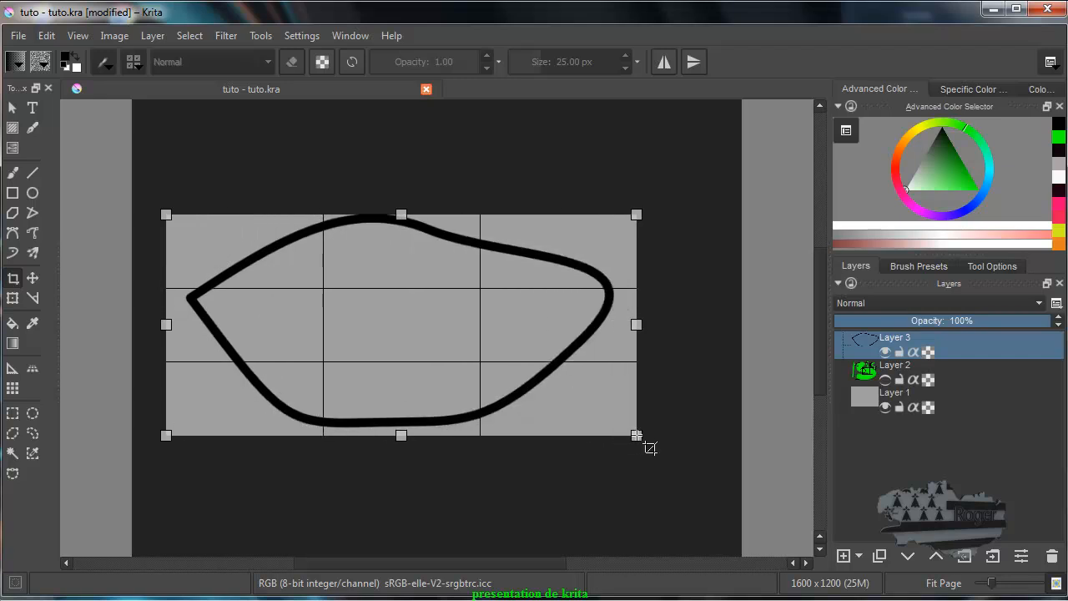
left_click_drag(401, 214, 401, 195)
left_click_drag(402, 433, 401, 443)
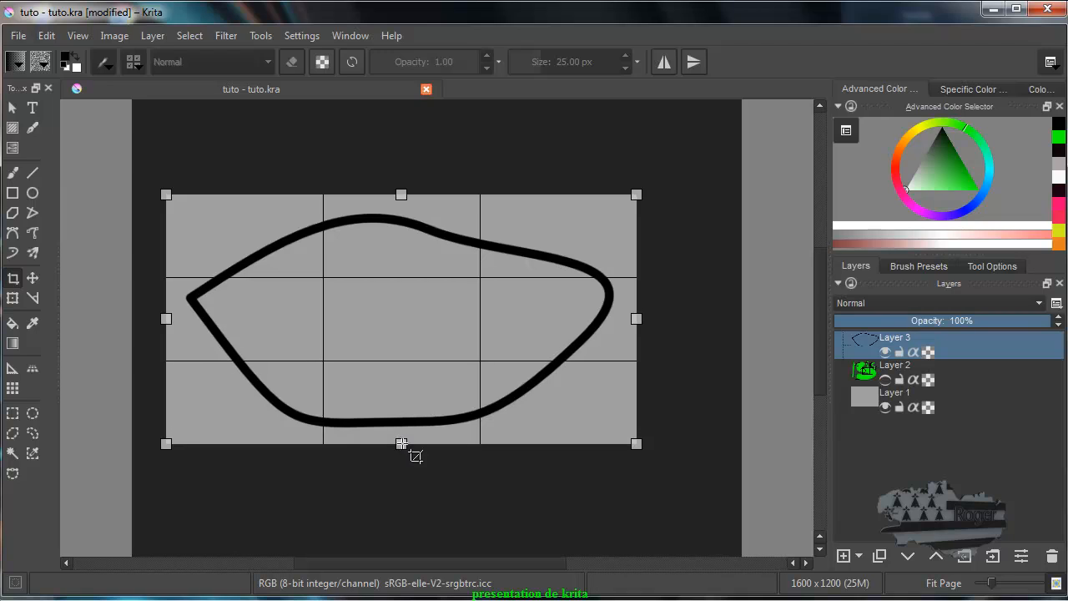
key("Return")
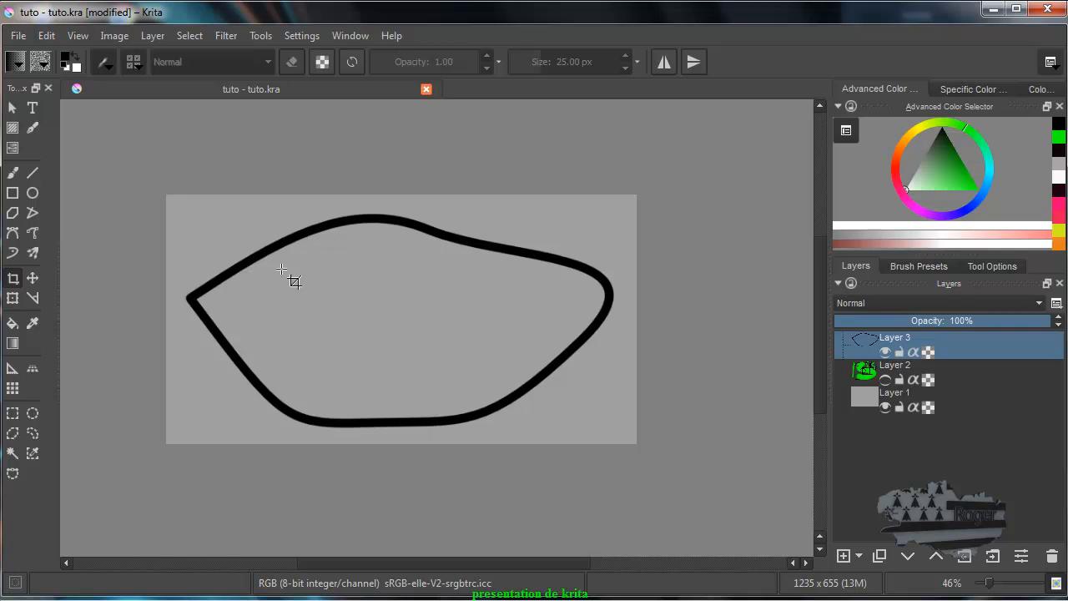
Step: Place a drawing assistant with the Assistant Tool above the curved shape's pointed end and reposition its handles
left_click(12, 325)
left_click(12, 345)
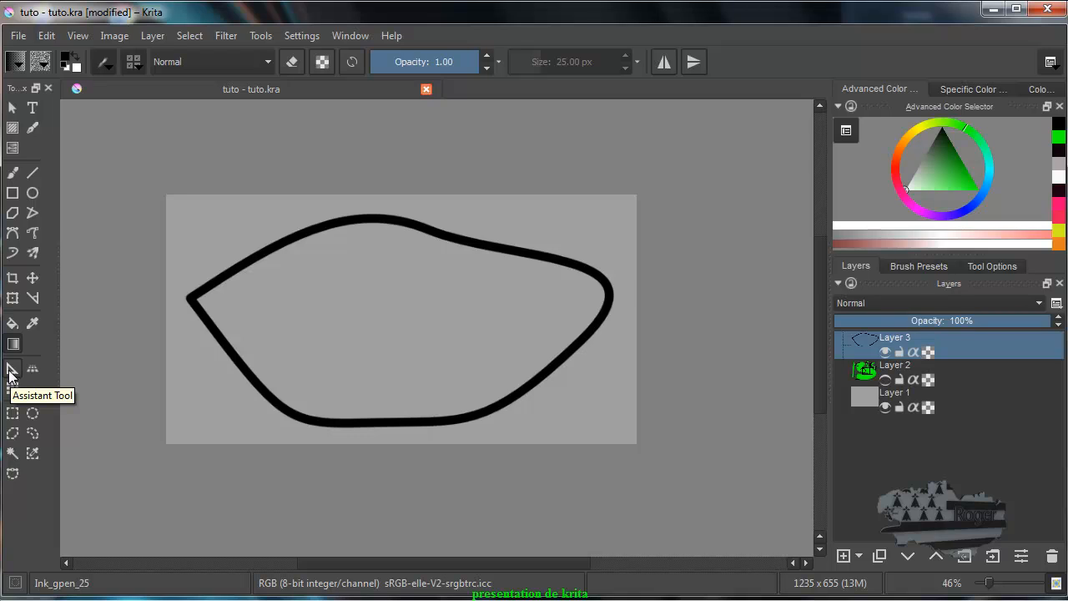
left_click(12, 370)
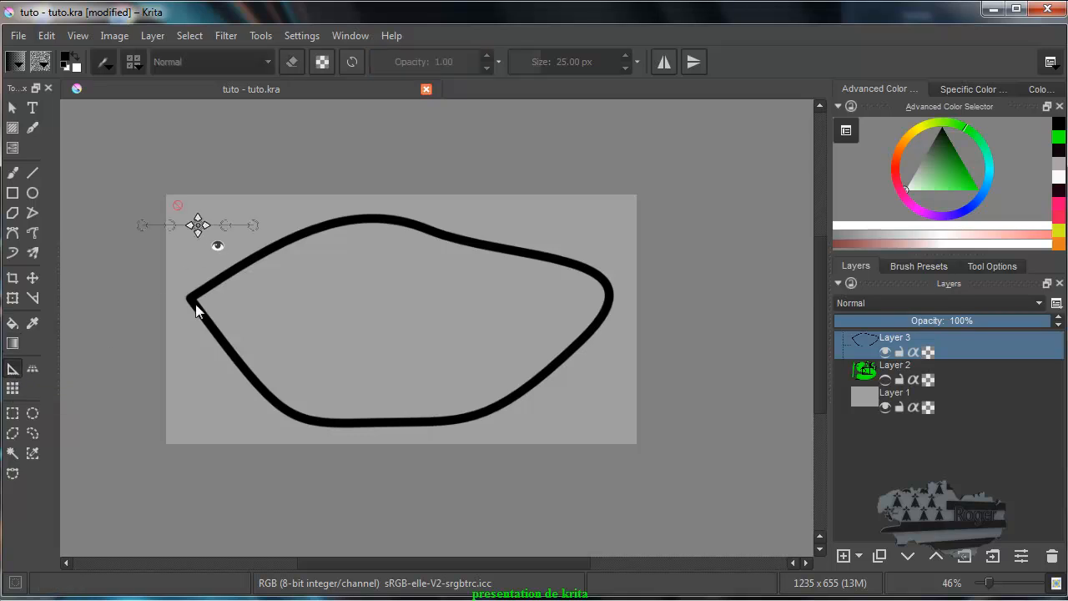
left_click_drag(192, 219, 251, 289)
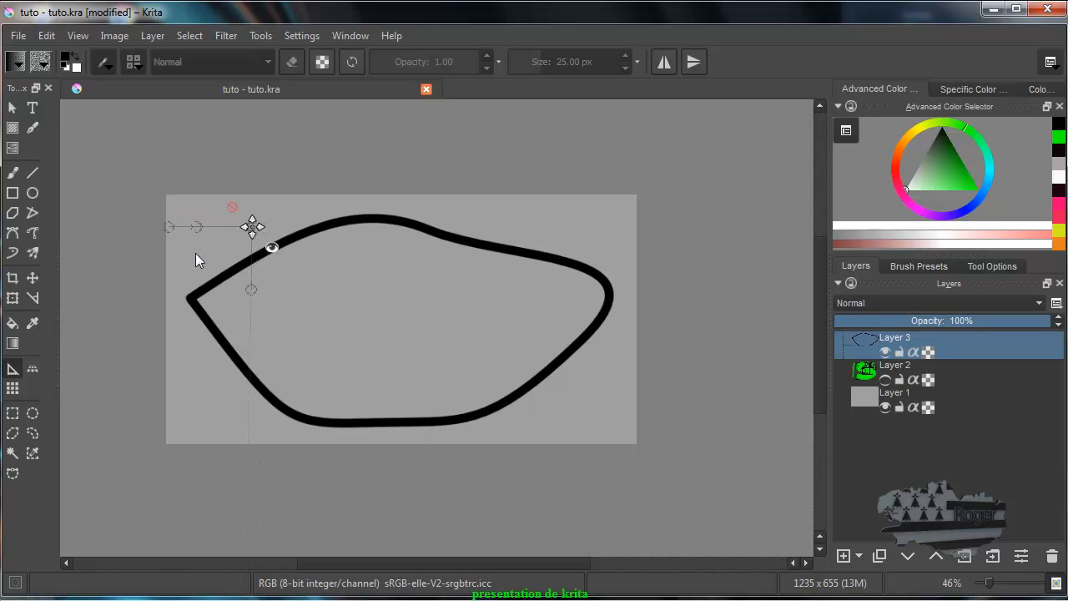
Step: Make a rectangular selection inside the black shape and fill it with magenta #FF00FF
left_click(14, 414)
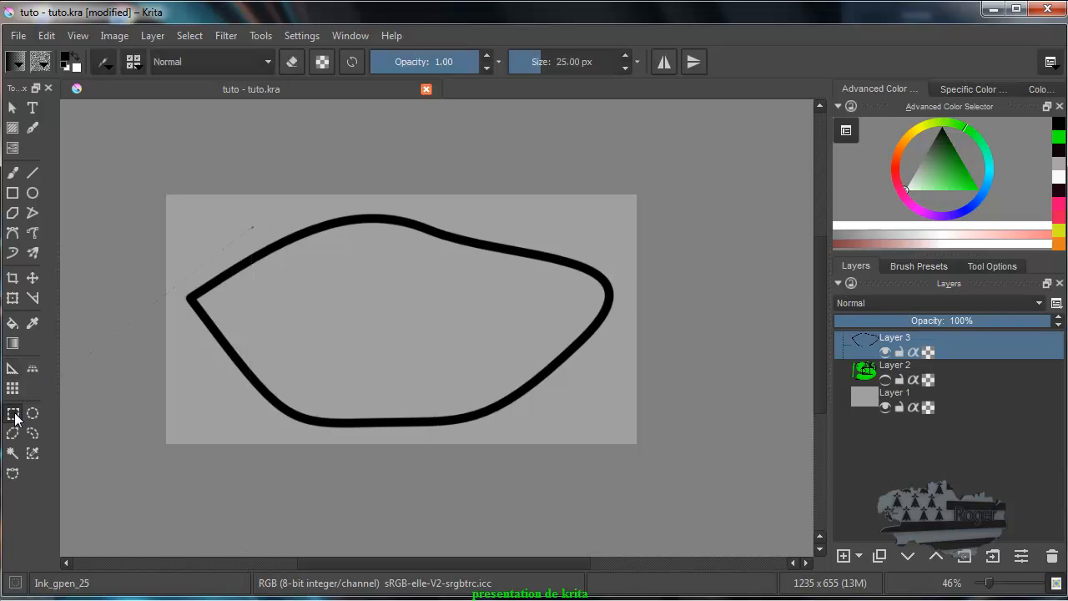
left_click_drag(262, 262, 513, 356)
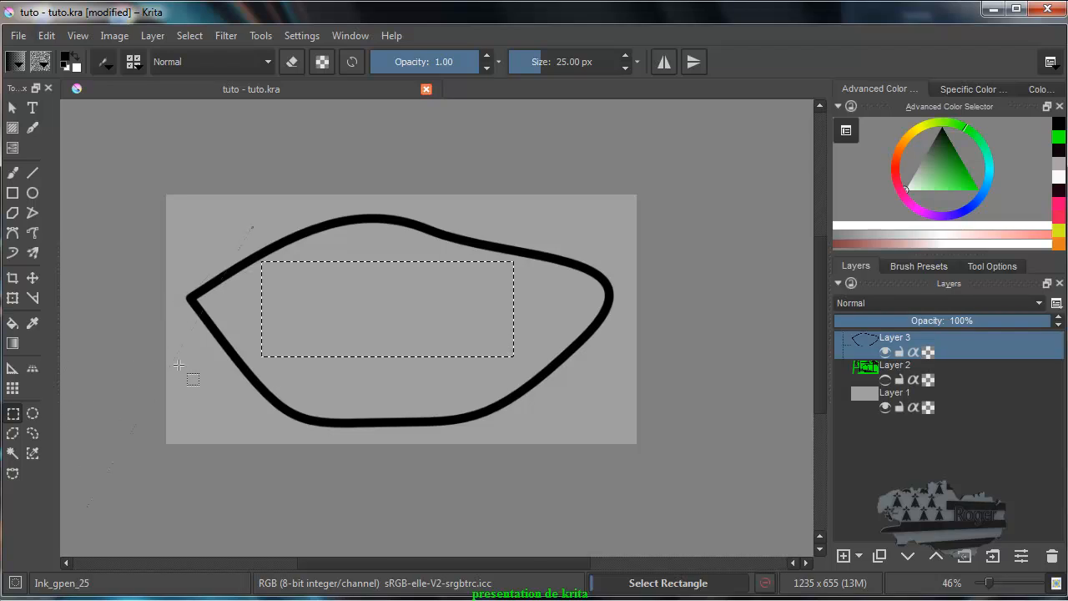
left_click(13, 326)
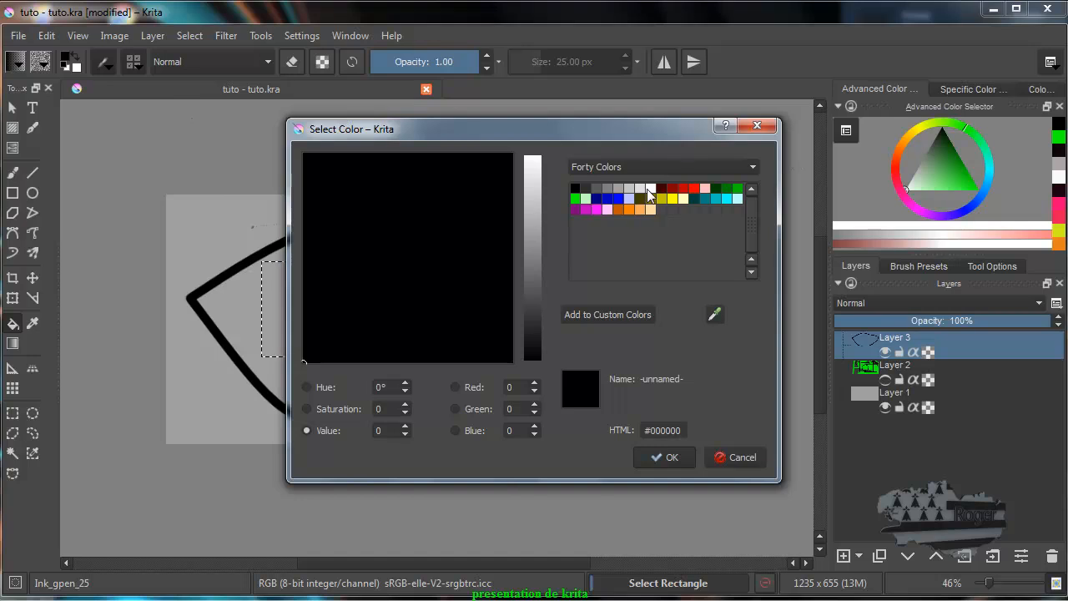
left_click(597, 209)
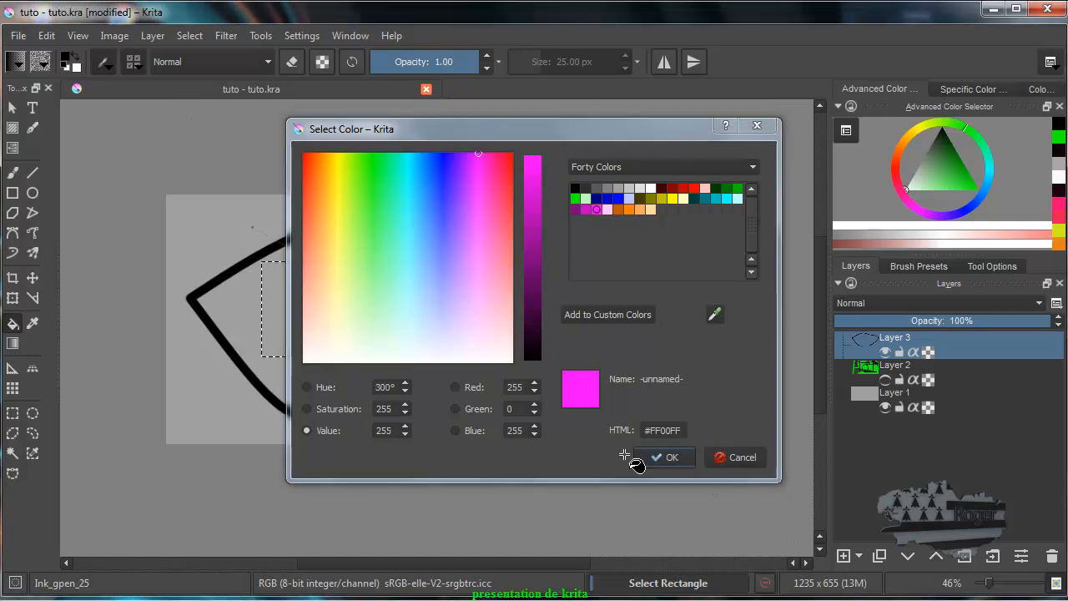
left_click(661, 456)
left_click(324, 314)
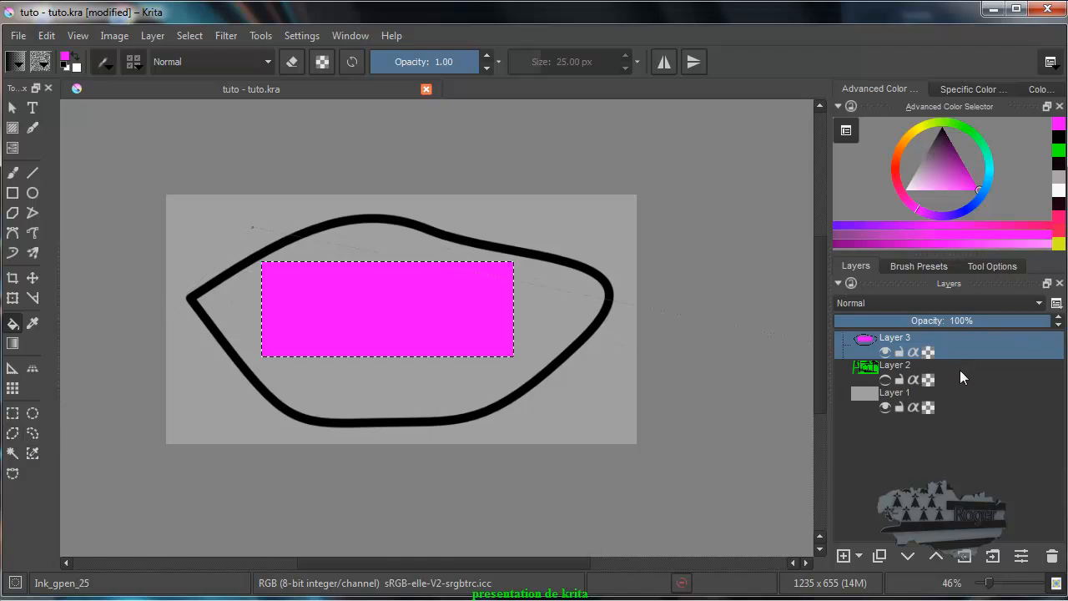
Step: Close the document without saving and create a new 1600 x 1200 px RGB document at 75 ppi with two layers
left_click(426, 89)
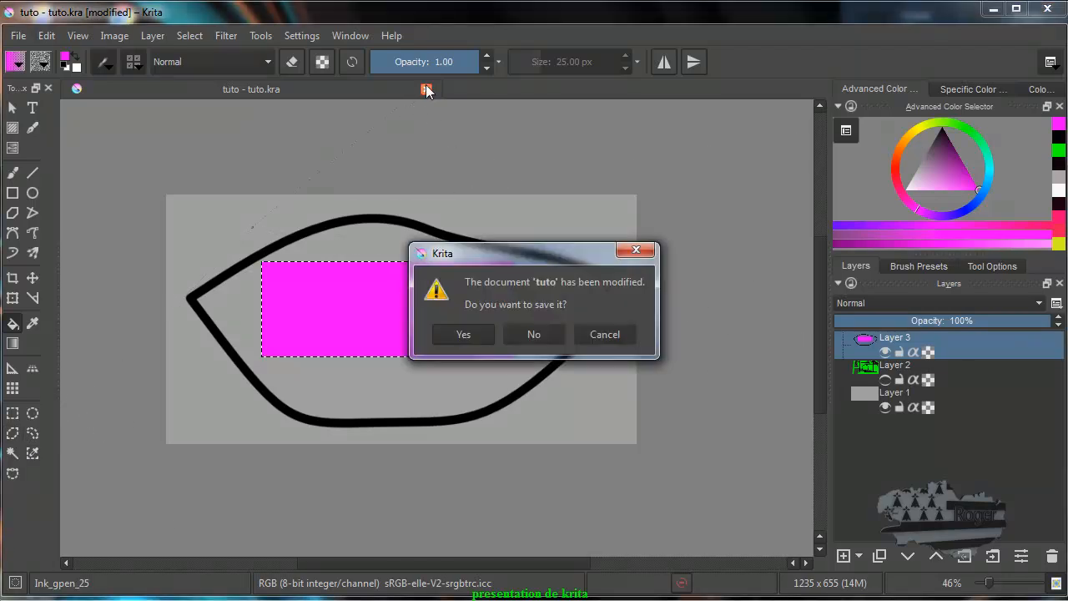
left_click(539, 335)
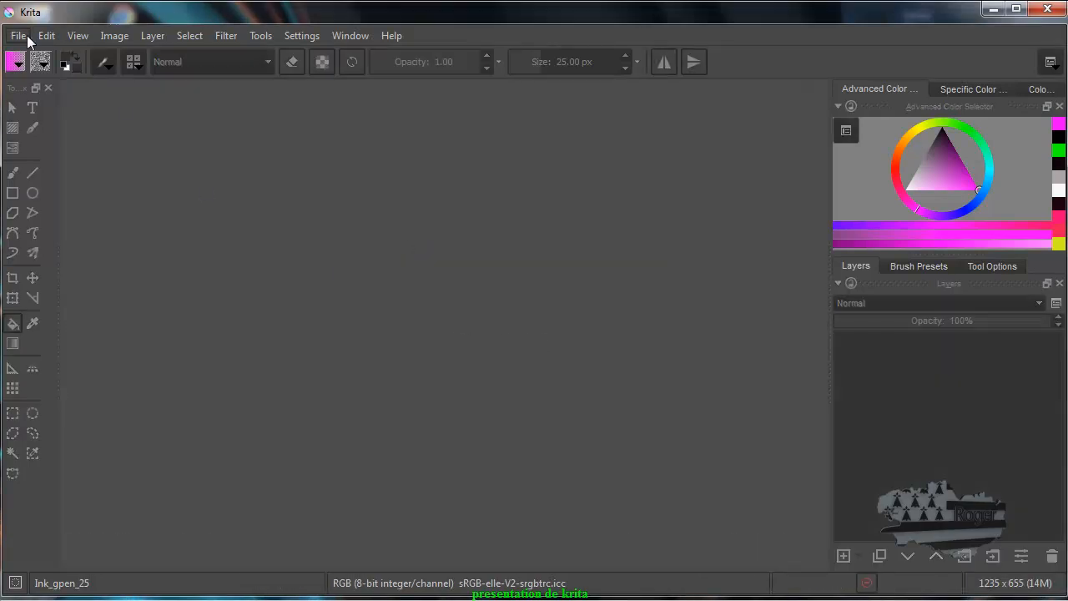
left_click(19, 36)
left_click(39, 51)
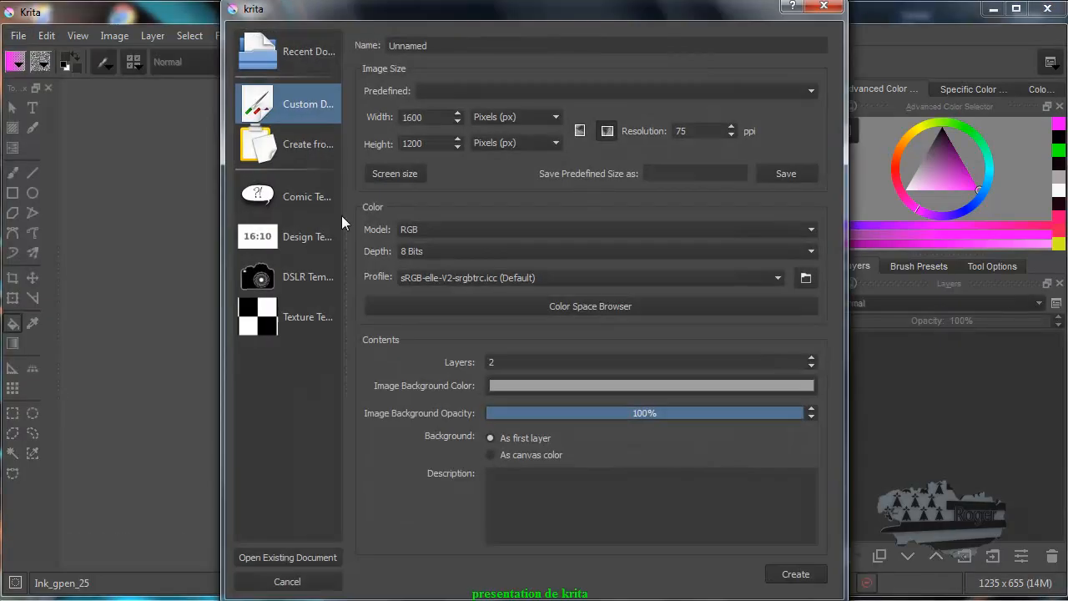
left_click(791, 570)
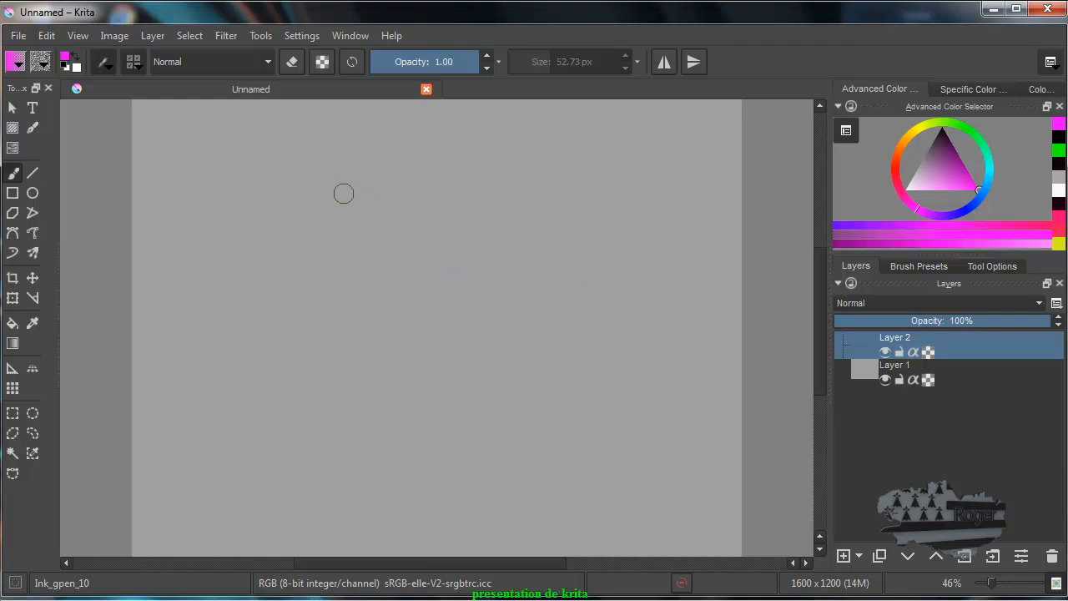
Step: Turn on horizontal mirroring, set the brush size to 21.31 px, and paint a mirrored pair of magenta upper-eyelid arcs
left_click(663, 63)
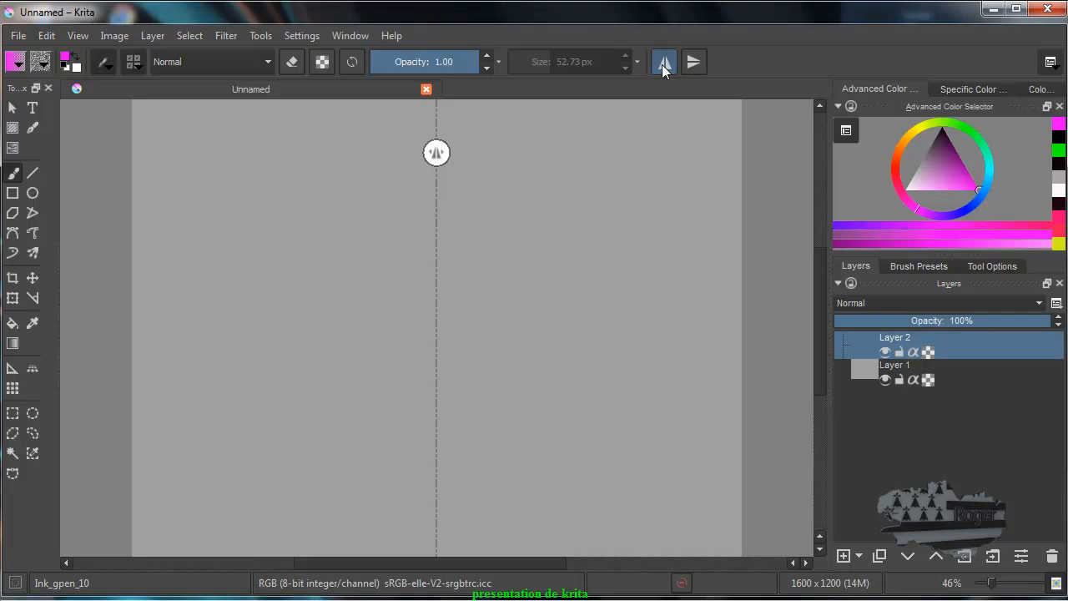
mouse_move(436, 152)
left_mouse_down()
mouse_move(581, 170)
mouse_move(484, 255)
mouse_move(372, 287)
mouse_move(399, 307)
mouse_move(396, 178)
mouse_move(603, 167)
mouse_move(436, 155)
left_mouse_up()
left_click(17, 175)
mouse_move(552, 211)
left_mouse_down("shift")
mouse_move(587, 211)
mouse_move(541, 211)
mouse_move(700, 211)
mouse_move(551, 211)
left_mouse_up("shift")
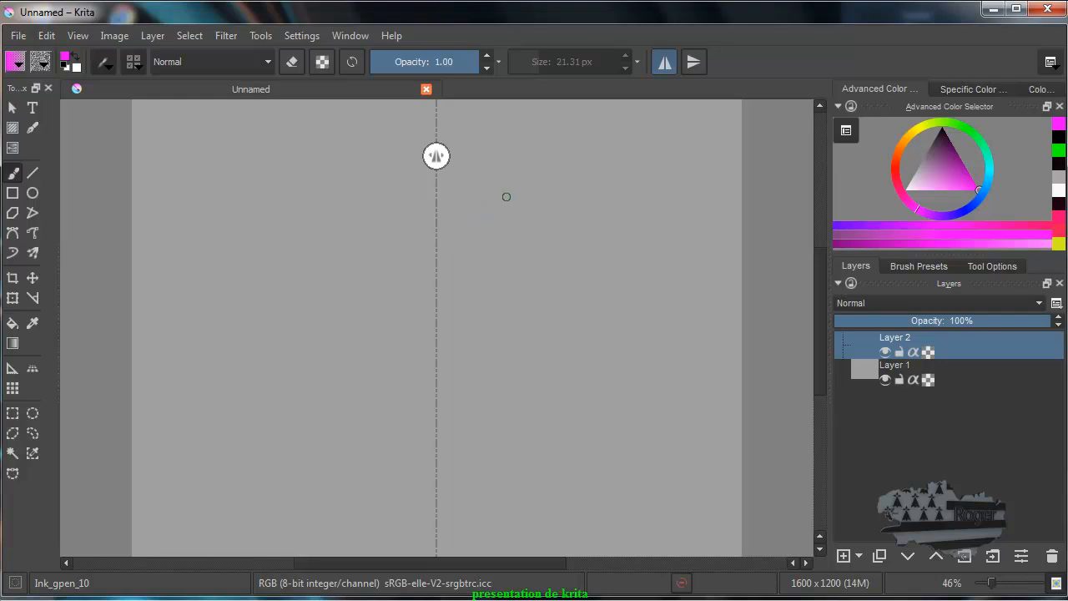
mouse_move(506, 207)
left_mouse_down()
mouse_move(546, 194)
mouse_move(623, 215)
left_mouse_up()
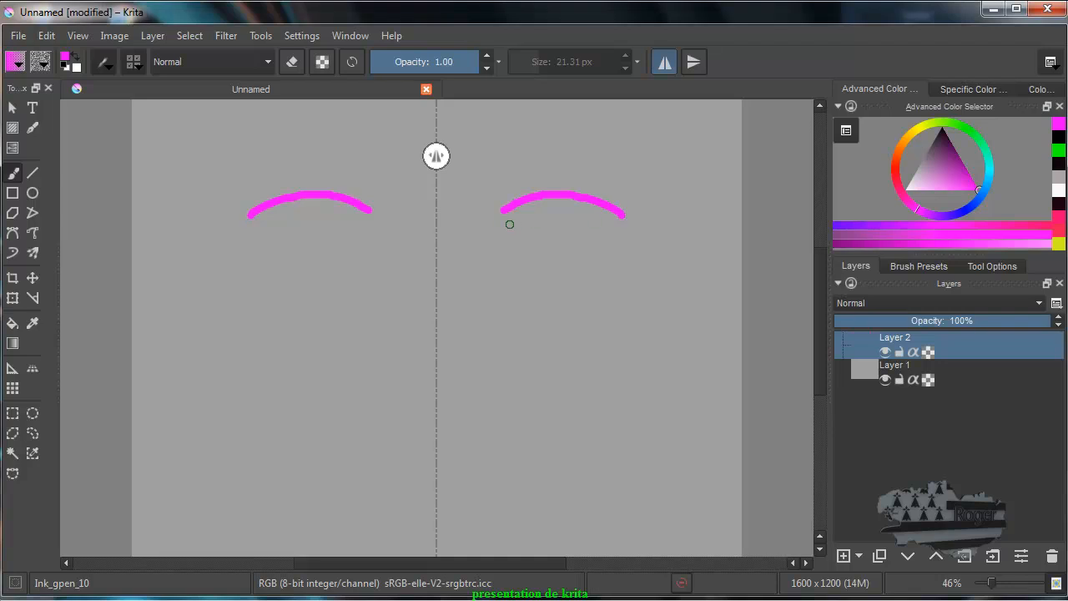
Step: Try painting mirrored lower eye outlines and a pair of lips, and undo these strokes back to the upper-eyelid arcs
mouse_move(509, 217)
left_mouse_down()
mouse_move(597, 248)
mouse_move(629, 233)
mouse_move(623, 215)
left_mouse_up()
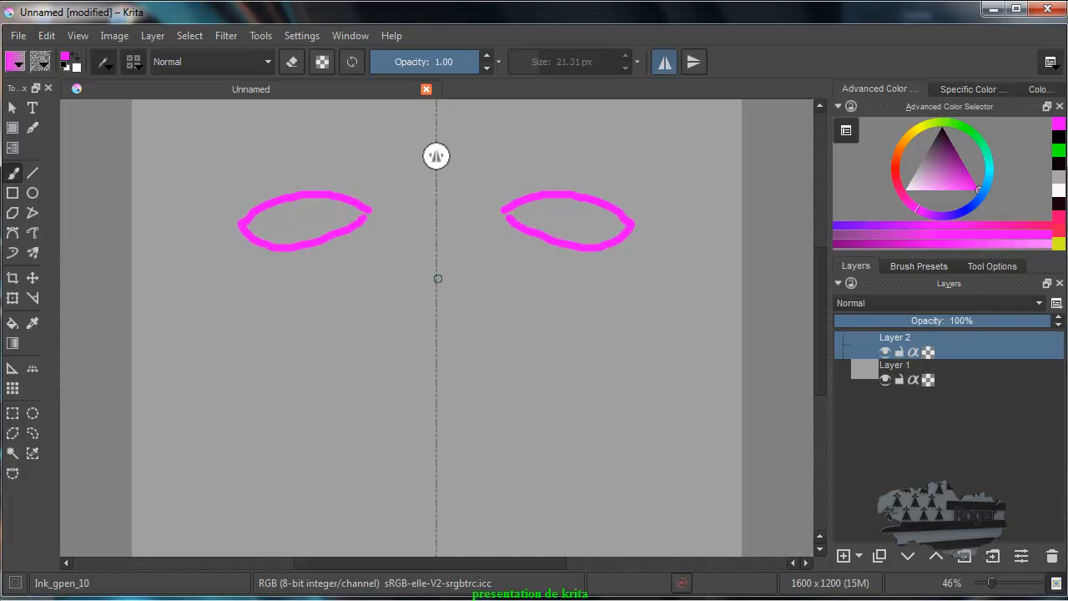
mouse_move(438, 403)
left_mouse_down()
mouse_move(480, 387)
mouse_move(567, 407)
mouse_move(438, 413)
mouse_move(435, 437)
mouse_move(562, 432)
mouse_move(572, 409)
left_mouse_up()
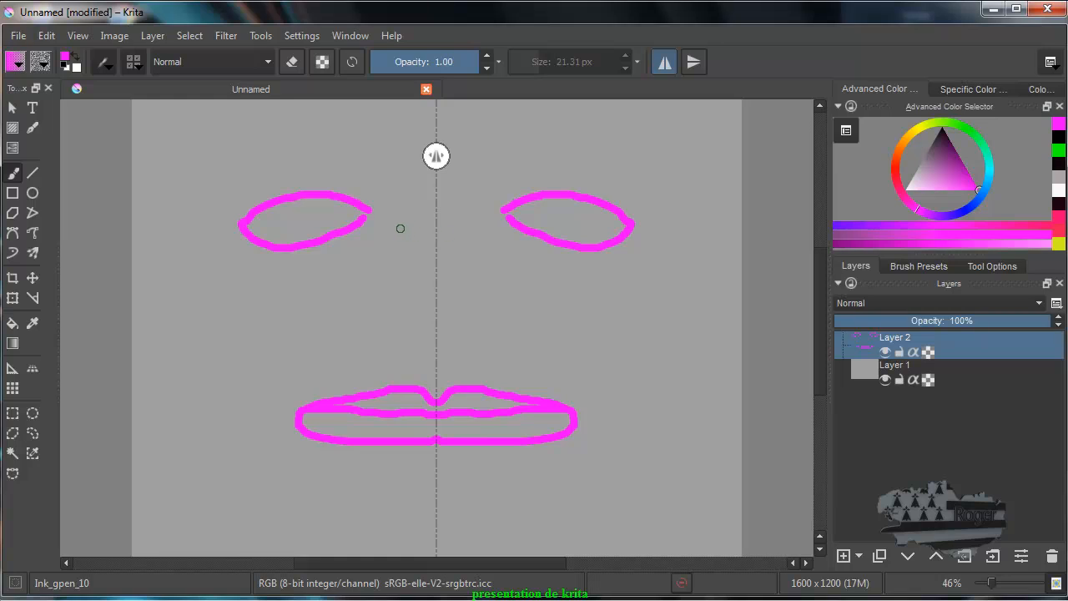
key("ctrl+z")
key("ctrl+z")
key("ctrl+z")
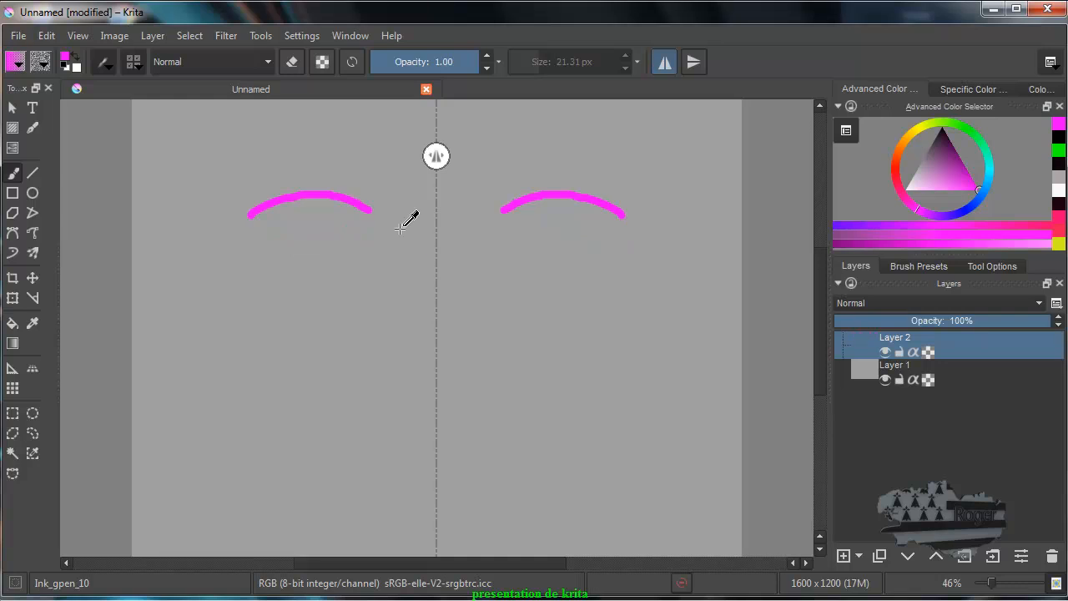
Step: Undo the mirrored upper-eyelid arcs and turn off horizontal mirroring
key("ctrl+z")
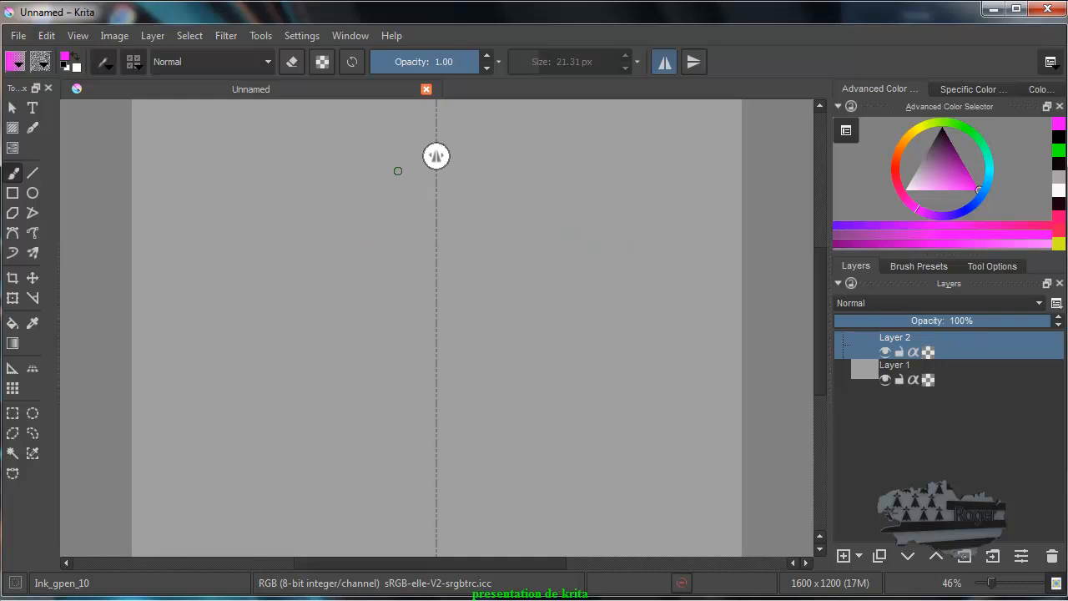
left_click(663, 64)
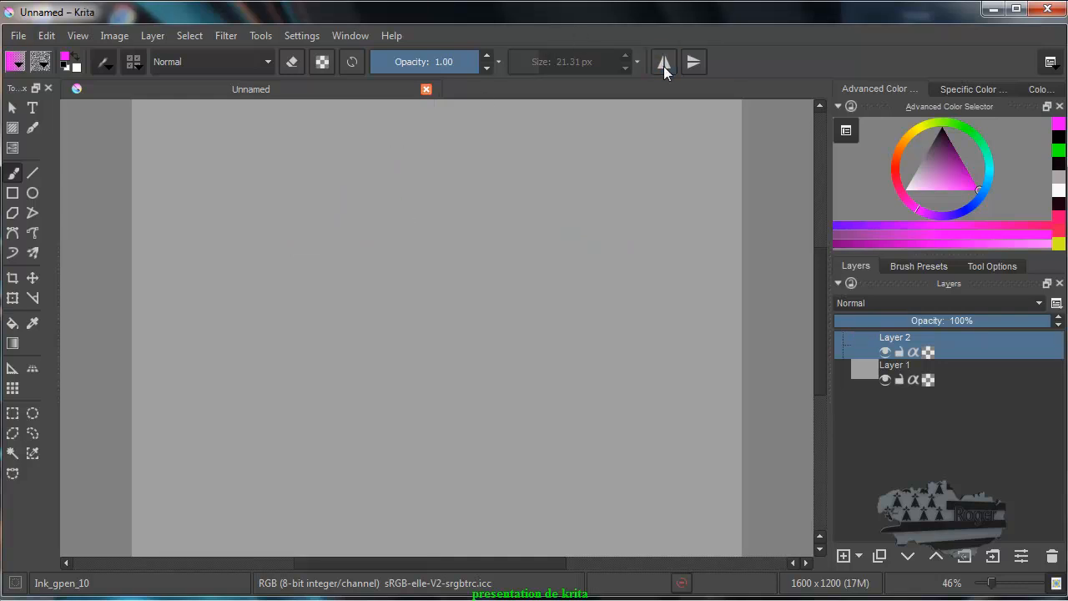
Step: Try painting a wavy magenta stroke with vertical mirroring on, enable horizontal mirroring as well, and undo the stroke
left_click(695, 63)
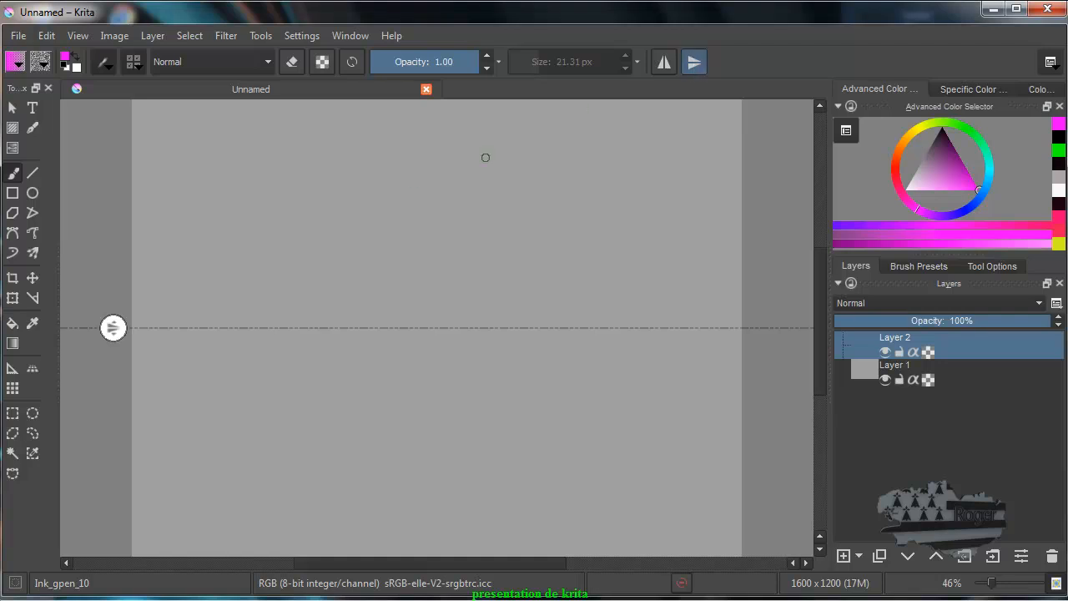
mouse_move(247, 311)
left_mouse_down()
mouse_move(298, 265)
mouse_move(372, 268)
mouse_move(443, 341)
mouse_move(501, 370)
mouse_move(662, 266)
mouse_move(700, 277)
mouse_move(745, 357)
left_mouse_up()
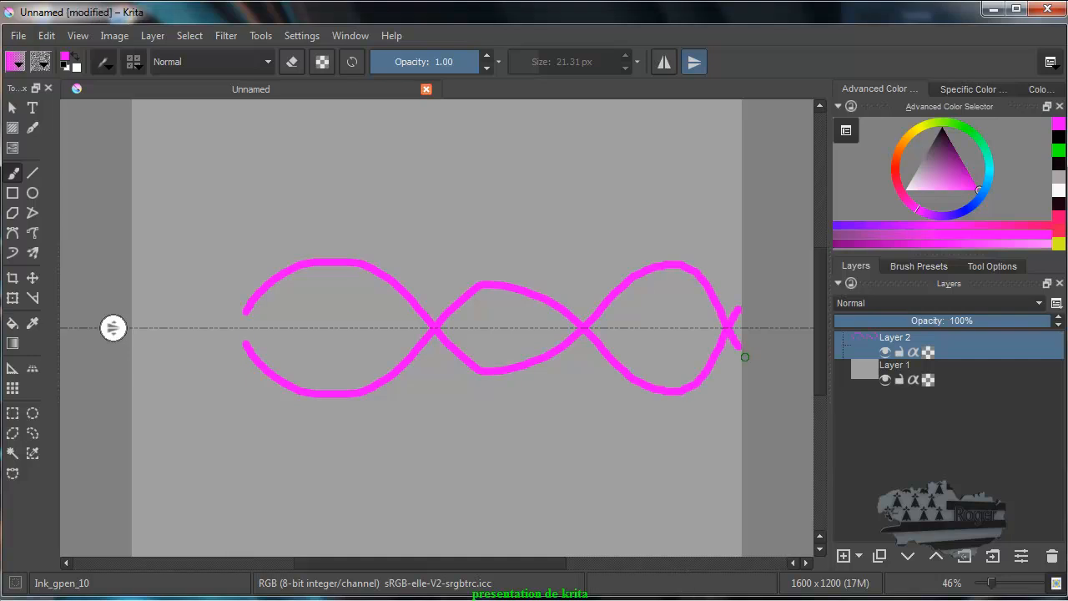
left_click(663, 63)
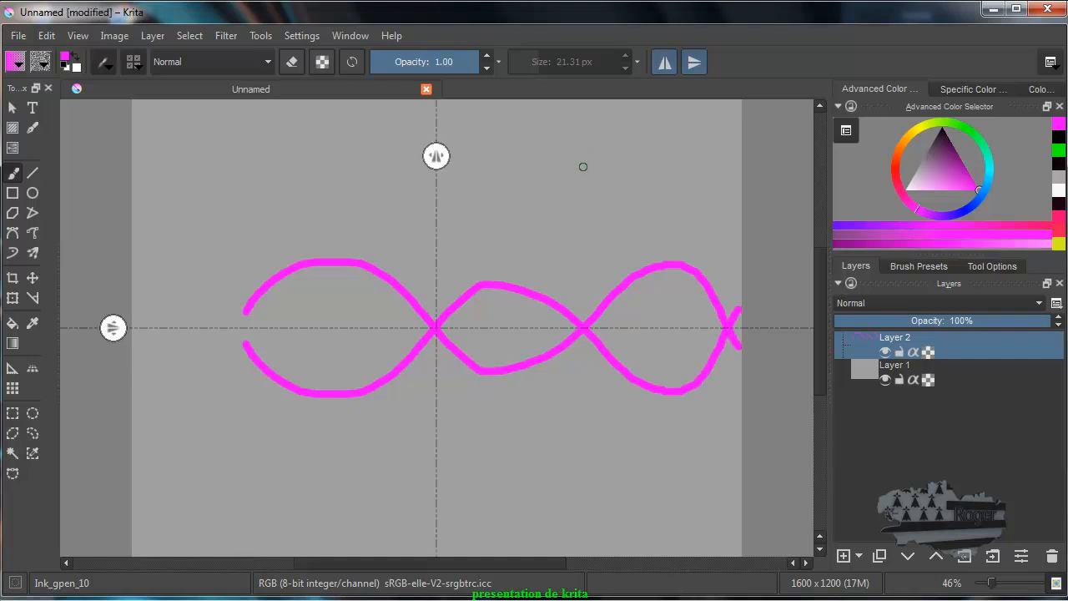
key("ctrl+z")
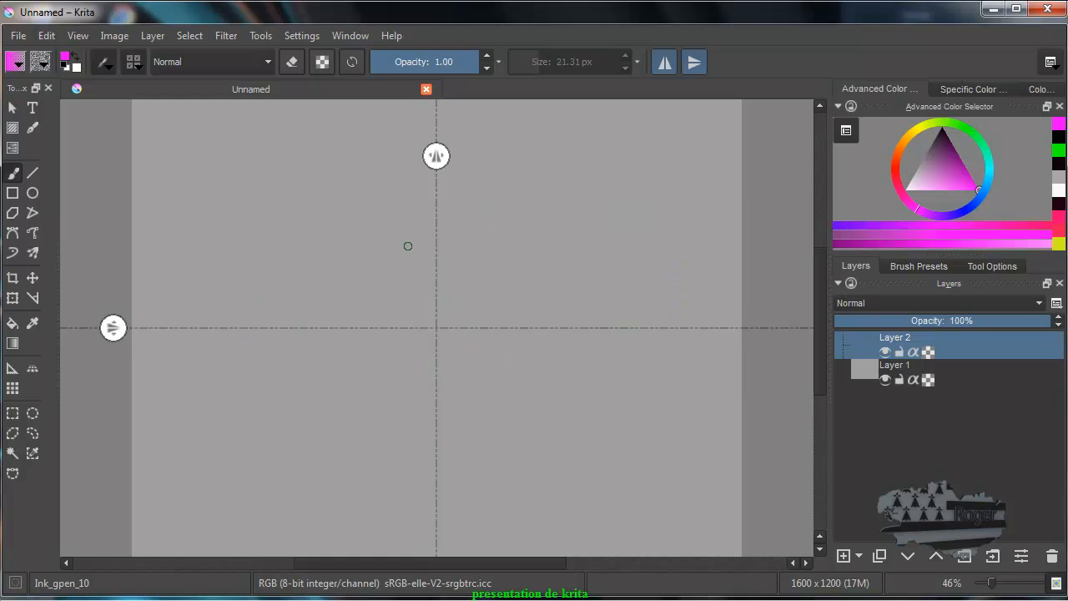
Step: Try painting a looping magenta pattern mirrored in both directions, turn off both mirror modes, and undo the pattern
mouse_move(349, 215)
left_mouse_down()
mouse_move(350, 252)
mouse_move(389, 260)
mouse_move(411, 198)
left_mouse_up()
mouse_move(457, 457)
left_mouse_down()
mouse_move(497, 392)
mouse_move(525, 454)
mouse_move(560, 370)
mouse_move(488, 432)
mouse_move(450, 246)
mouse_move(670, 214)
mouse_move(557, 342)
mouse_move(631, 243)
mouse_move(577, 127)
mouse_move(589, 156)
left_mouse_up()
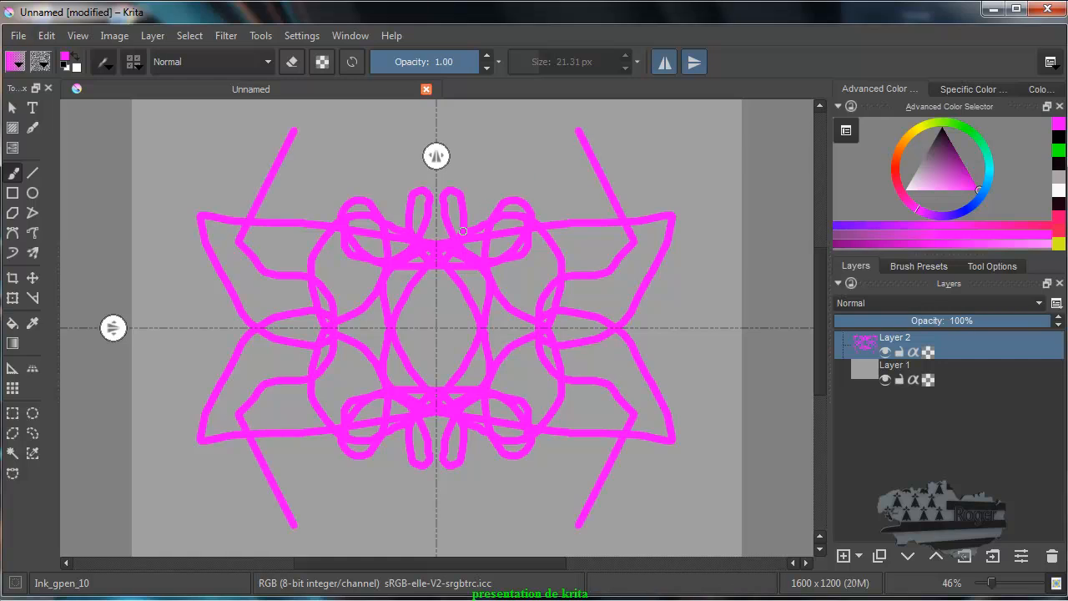
left_click(664, 61)
left_click(693, 65)
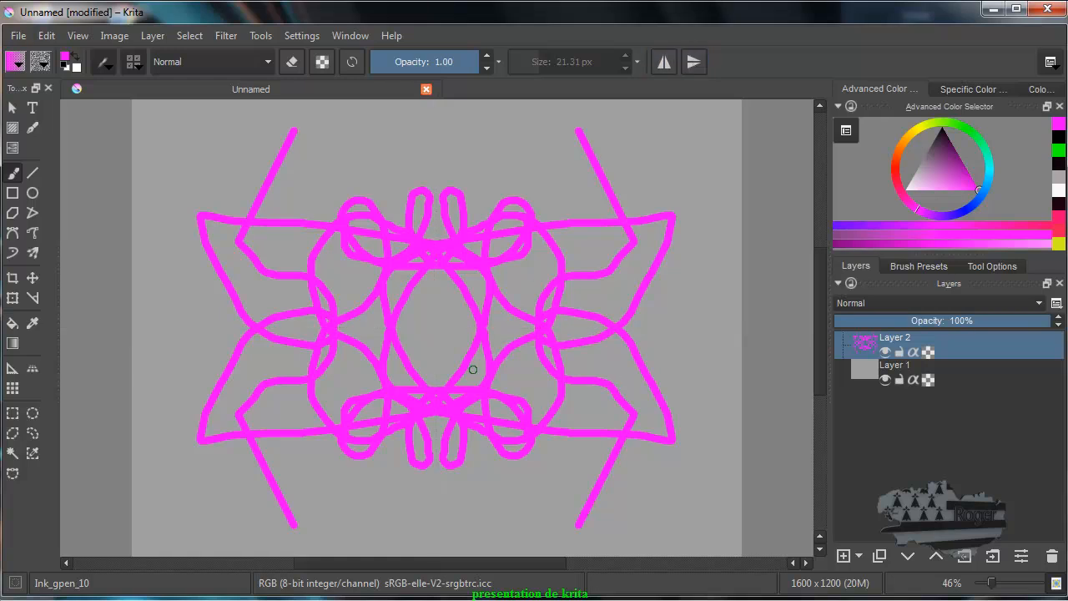
key("ctrl+z")
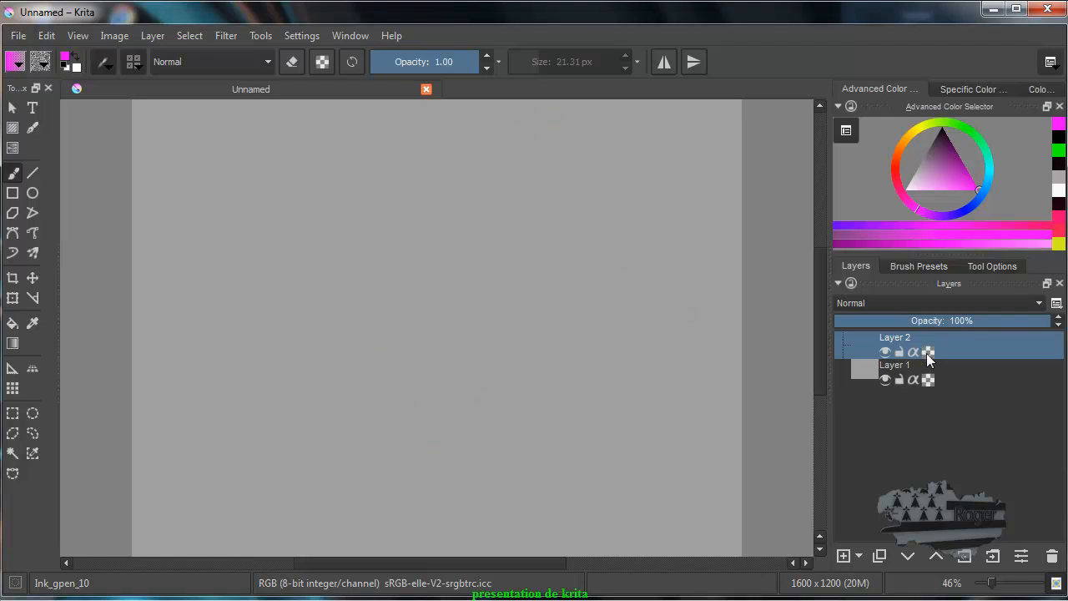
Step: Add two new paint layers, Layer 3 and Layer 4, above Layer 2
mouse_move(930, 352)
left_click(843, 556)
left_click(843, 556)
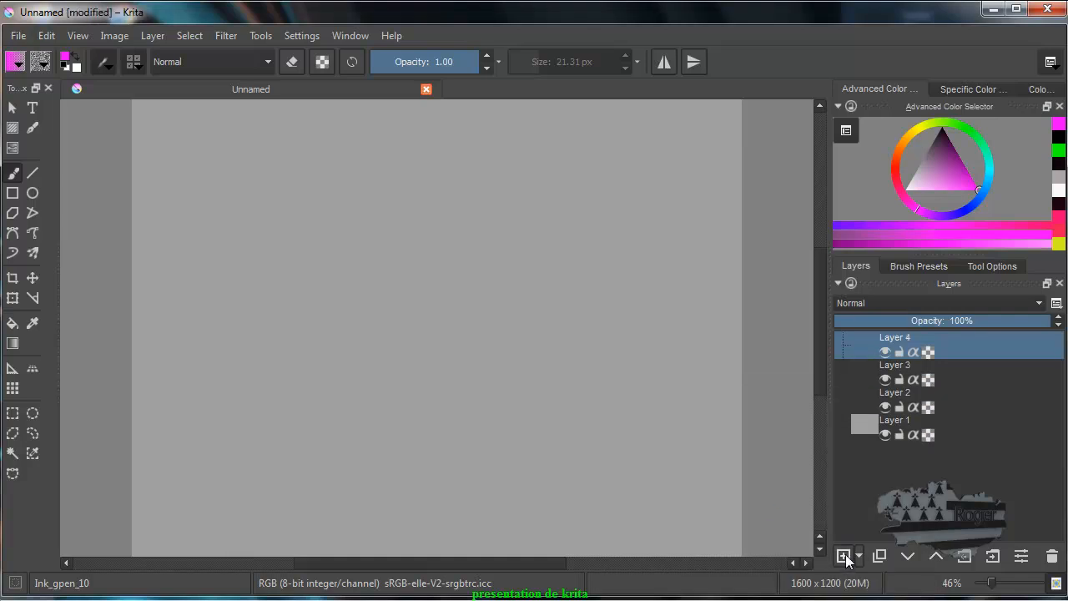
Step: On Layer 2, make a rectangular selection in the canvas's upper-left area and fill it with magenta
left_click(866, 397)
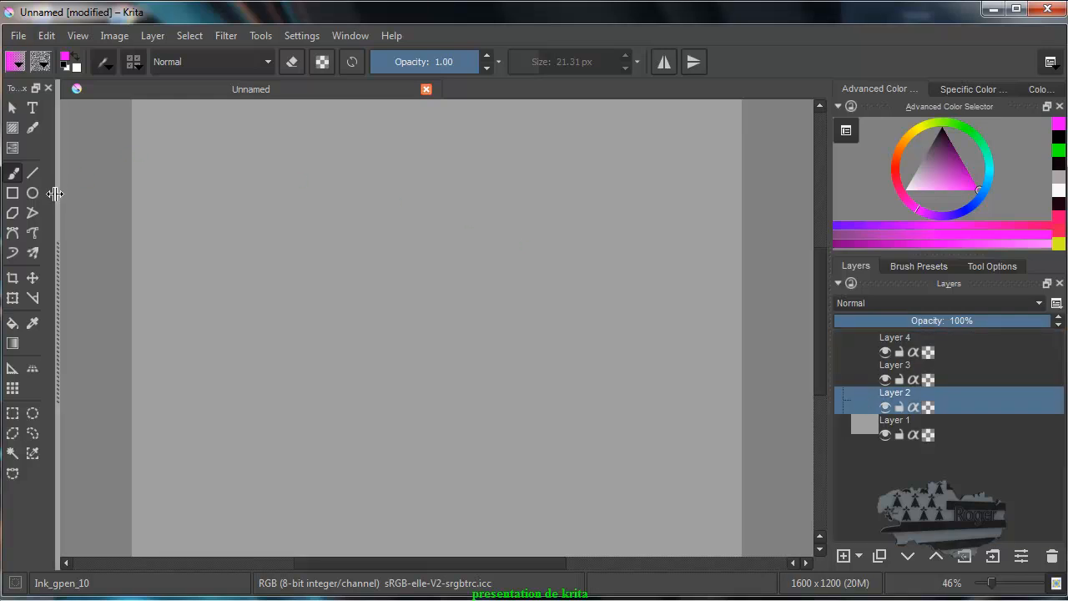
left_click(12, 412)
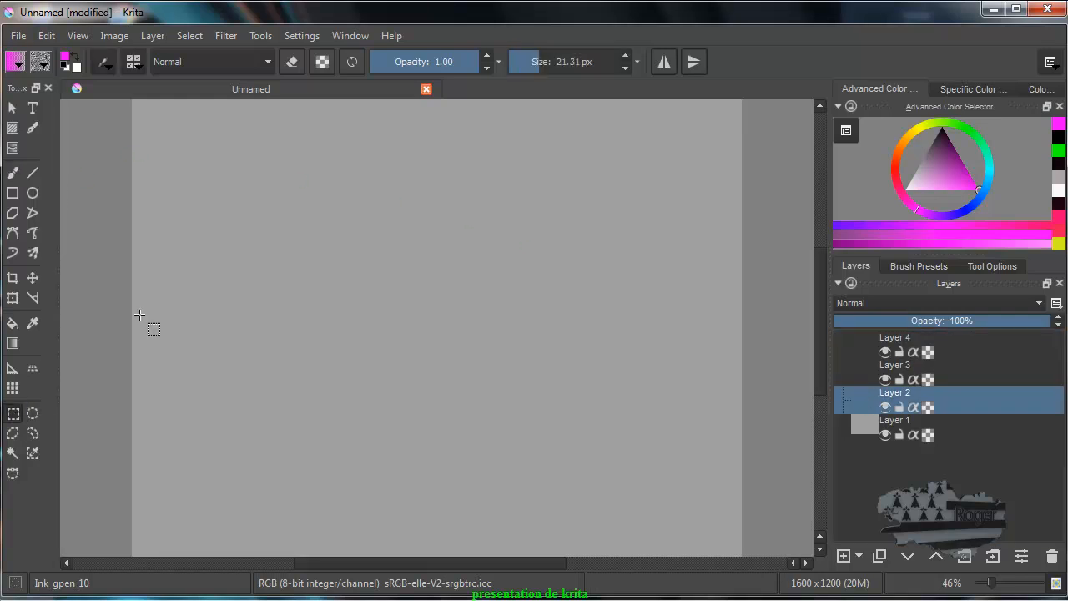
left_click_drag(184, 193, 438, 346)
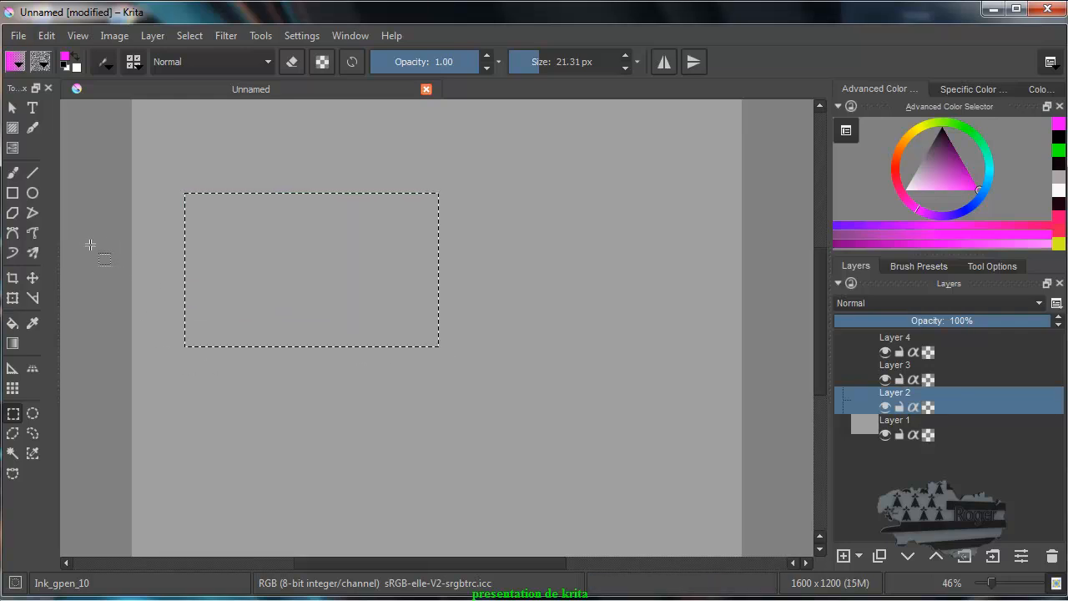
left_click(12, 323)
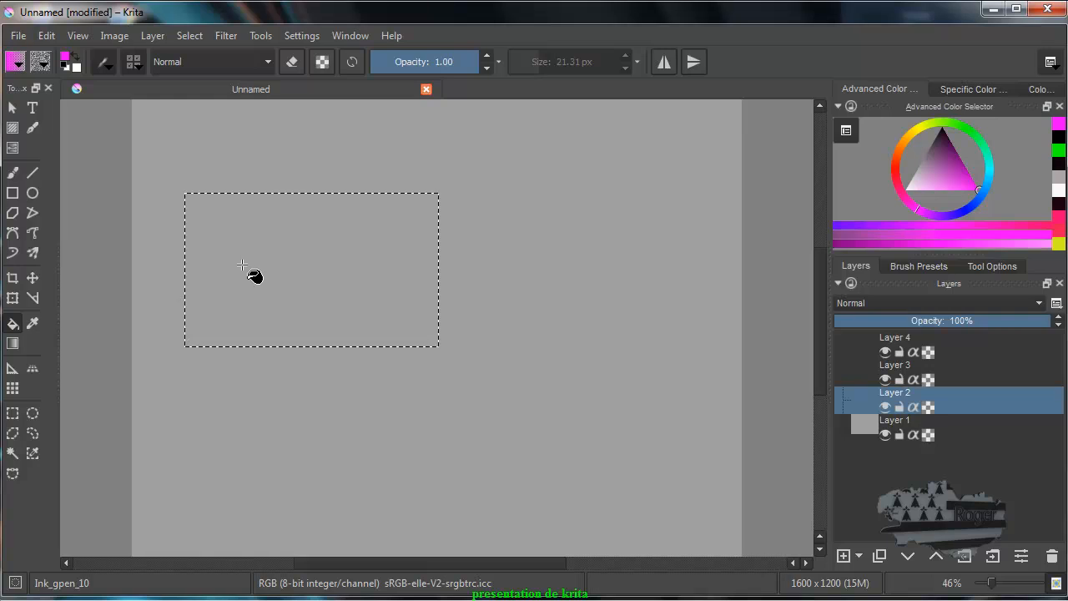
left_click(243, 265)
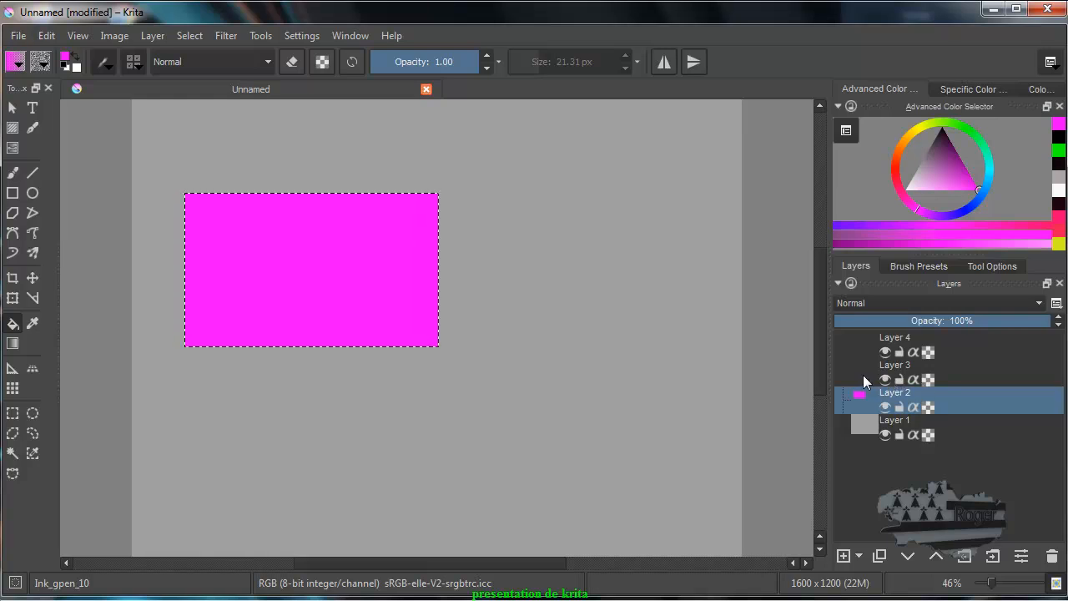
Step: On Layer 3, set the foreground color to green #38FF07 and fill the same rectangular selection
left_click(865, 379)
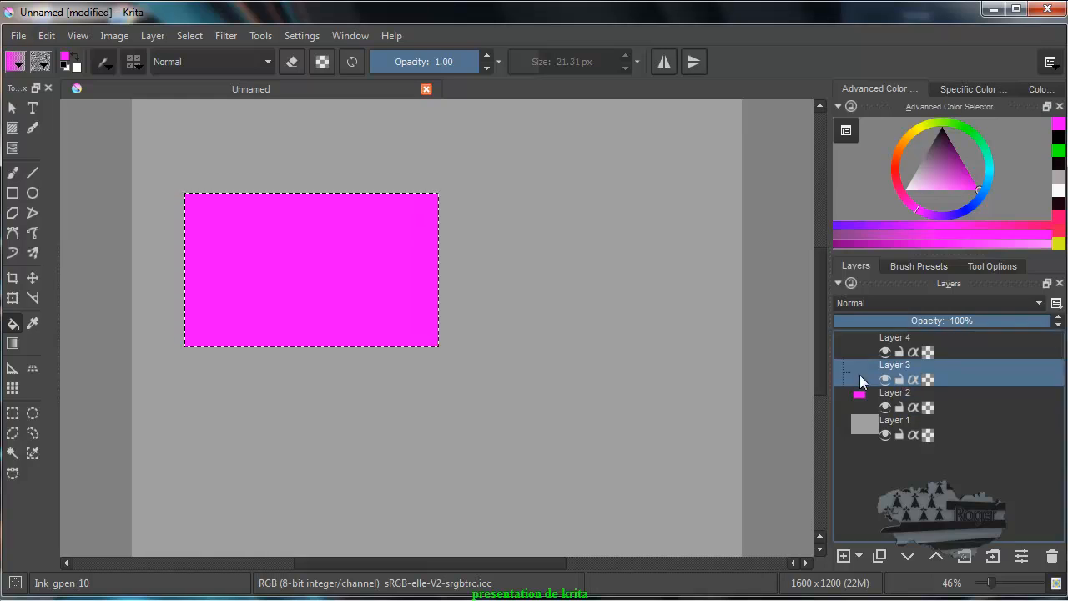
left_click(68, 62)
left_click(367, 159)
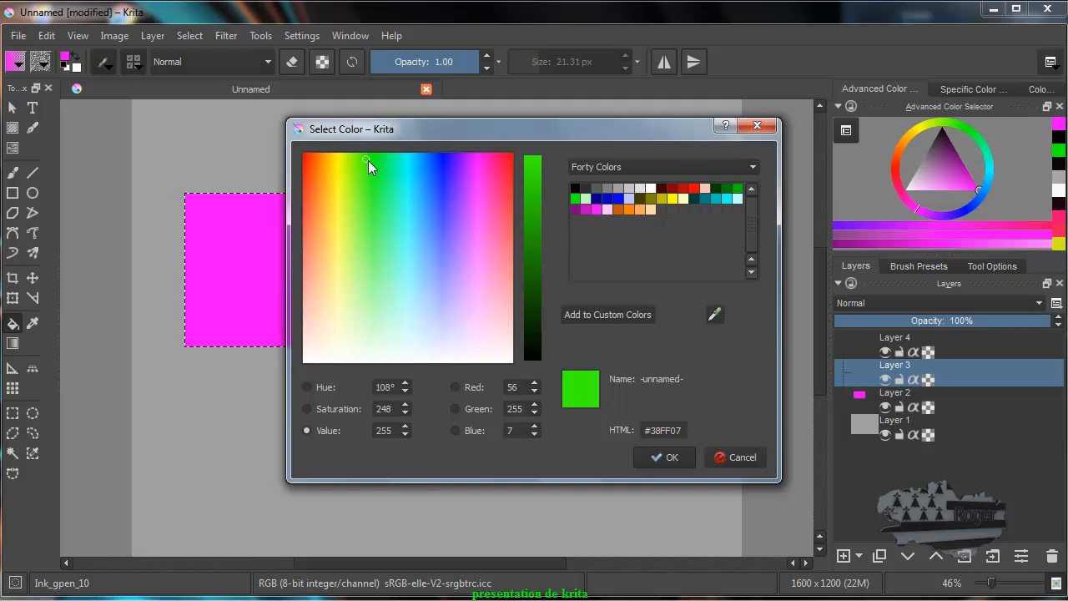
left_click(667, 458)
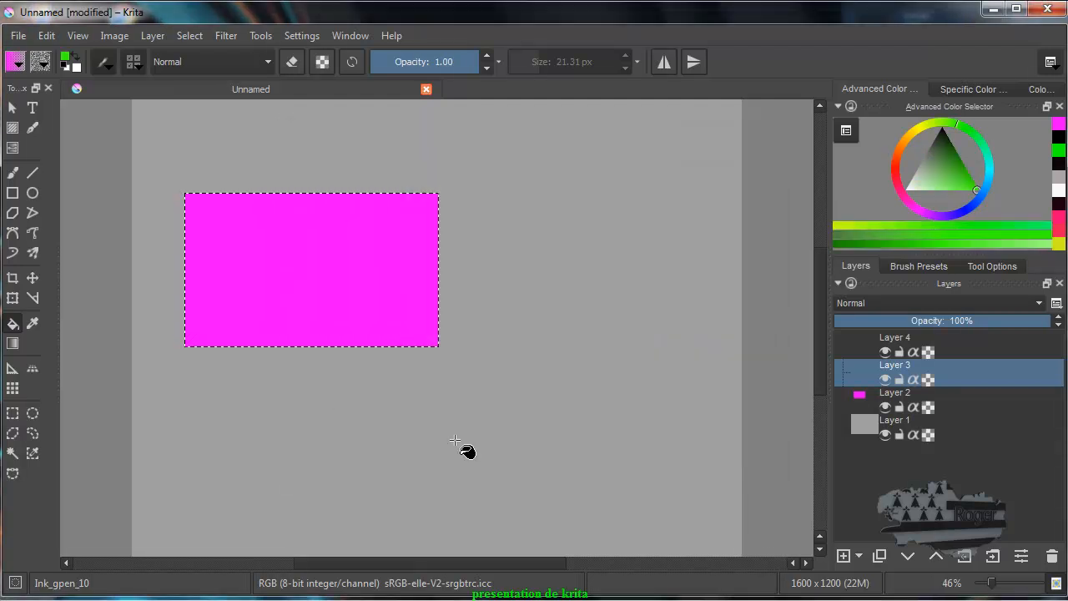
left_click(327, 290)
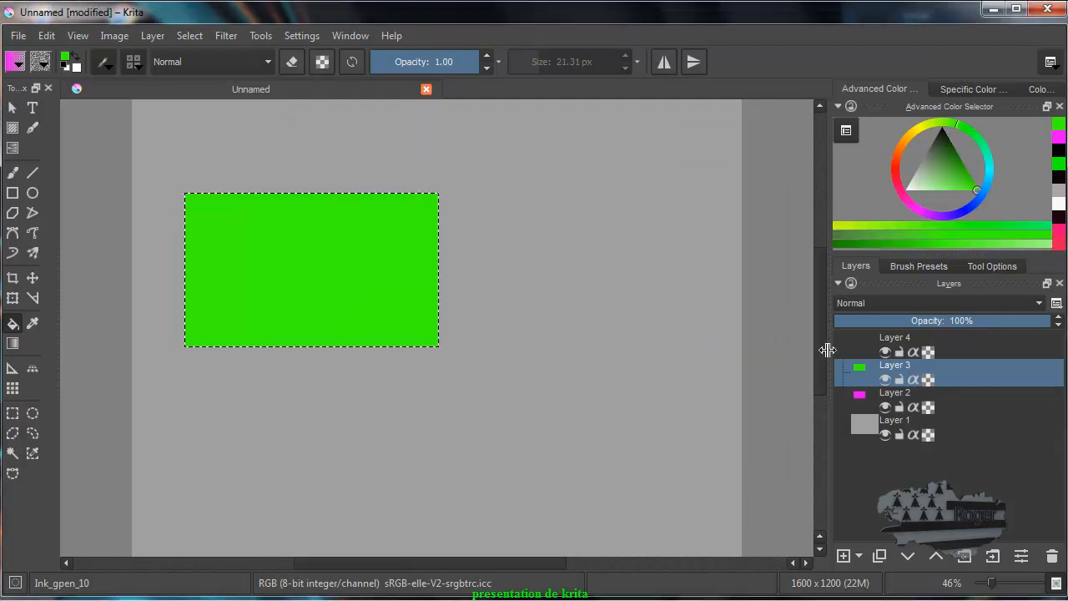
Step: On Layer 4, set the foreground color to blue, fill the same rectangular selection, and deselect it
left_click(860, 343)
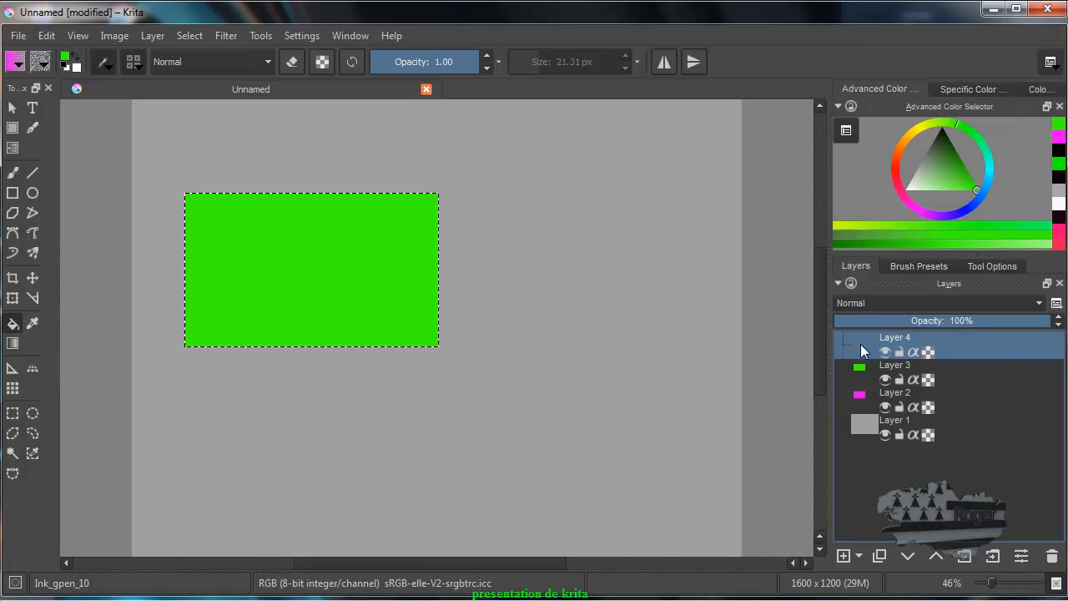
left_click(67, 60)
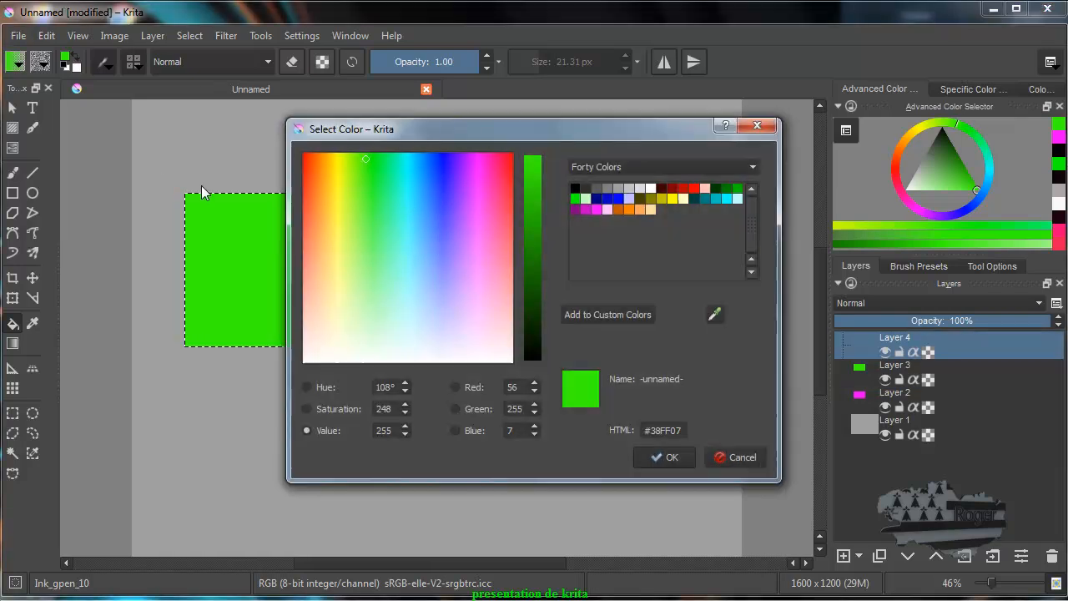
left_click(433, 163)
left_click(667, 455)
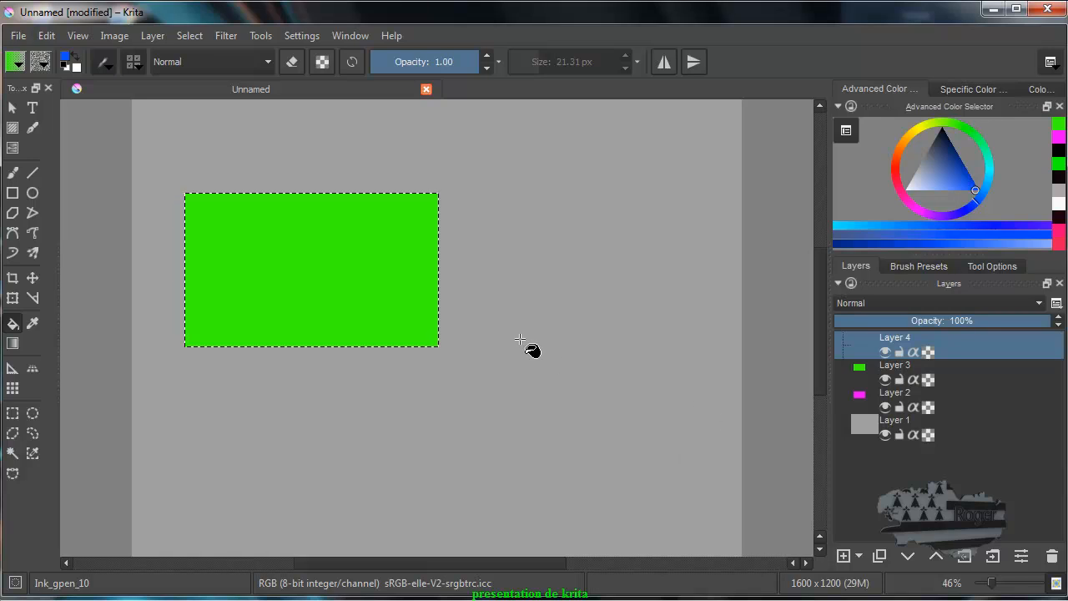
left_click(382, 294)
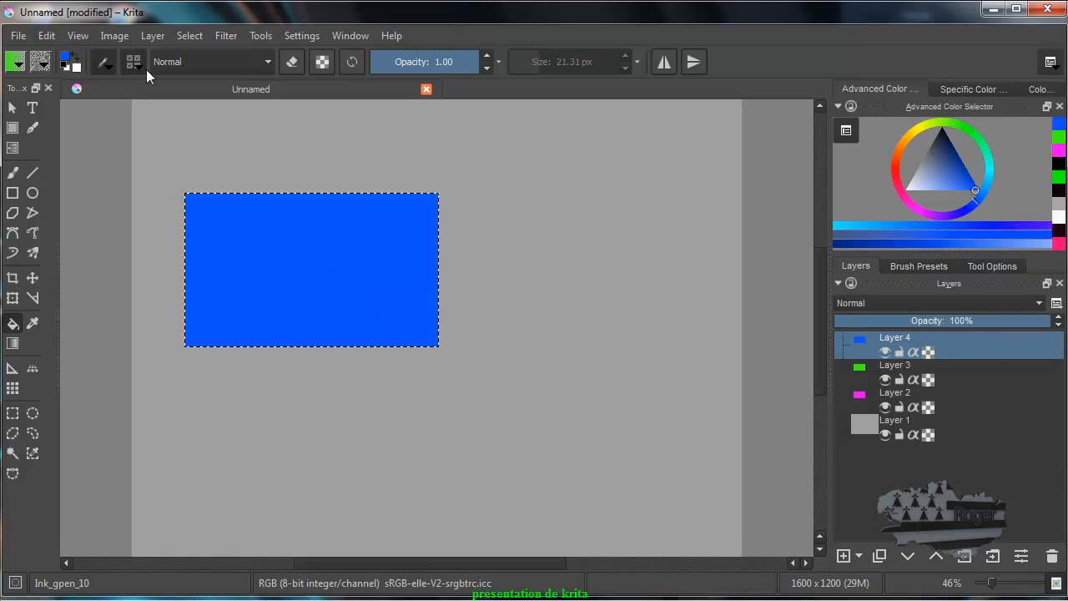
left_click(187, 35)
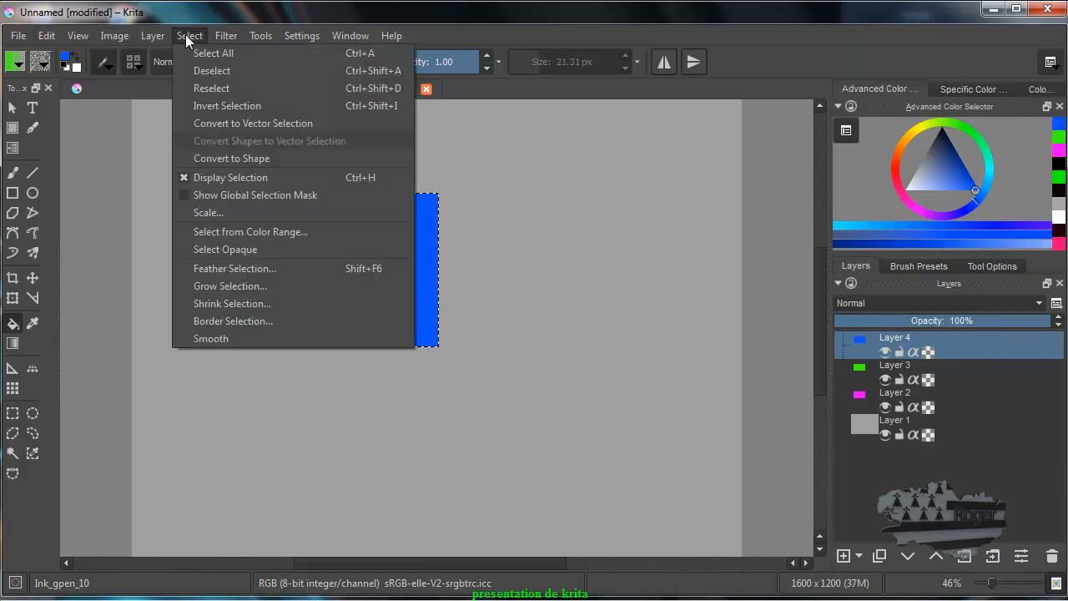
left_click(213, 71)
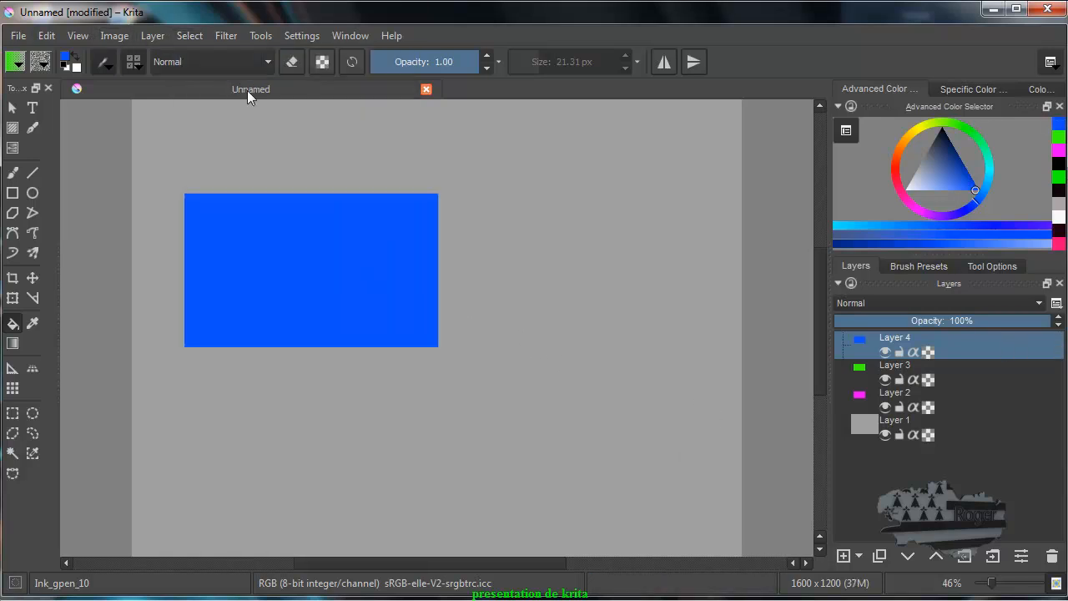
Step: Move Layer 4's blue rectangle to the canvas's lower-right area and Layer 3's green rectangle to its upper-right area
left_click(12, 110)
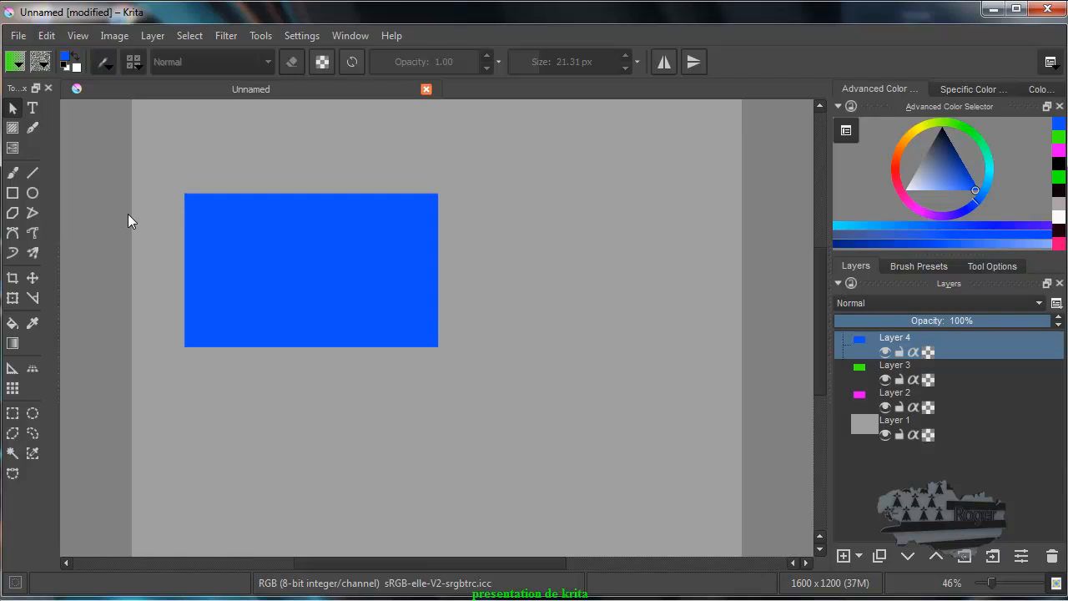
left_click(33, 279)
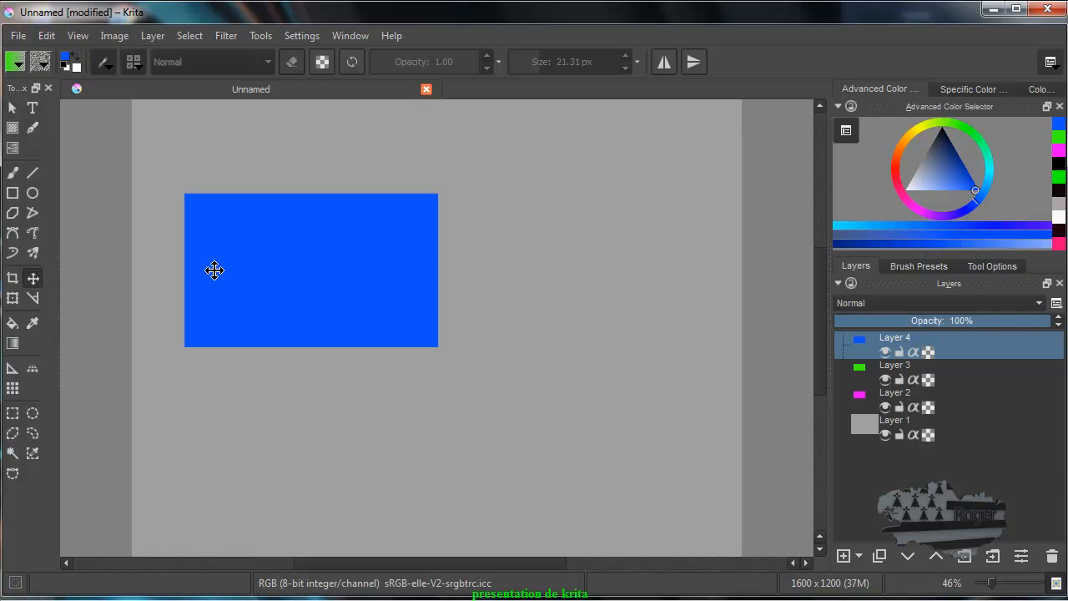
left_click_drag(325, 293, 476, 396)
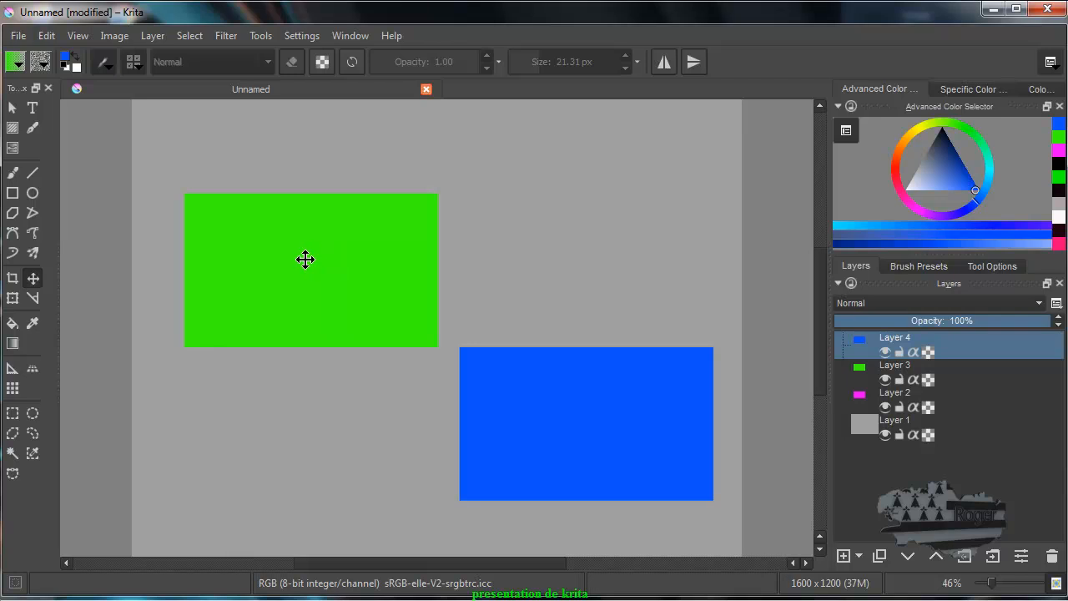
left_click(891, 368)
left_click_drag(362, 287, 645, 210)
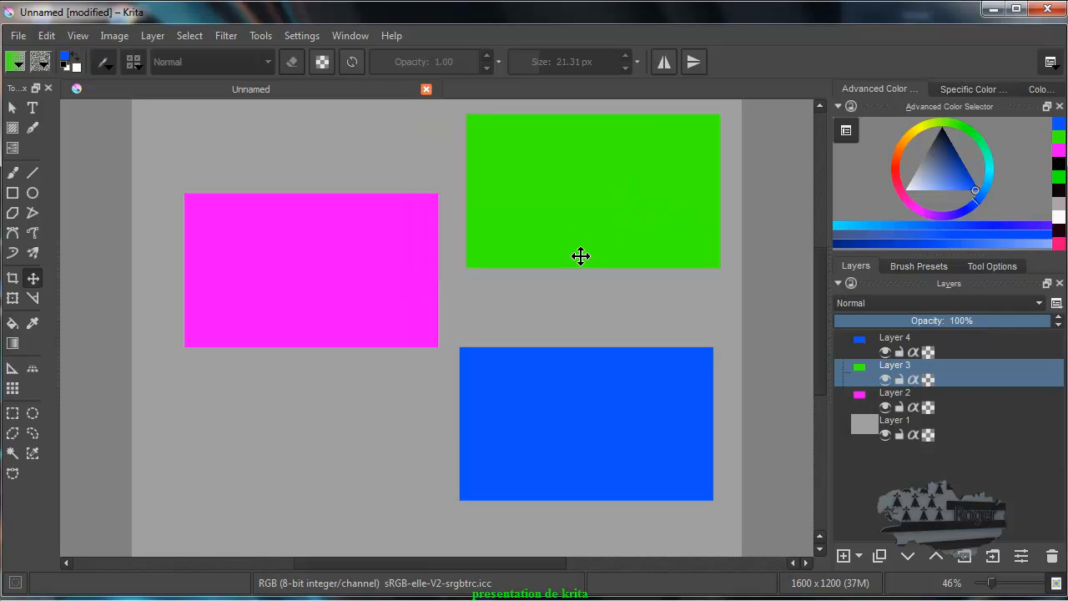
Step: With Layer 4 active, sample the magenta from the rectangle on the canvas and darken the foreground color to deep purple
left_click(884, 336)
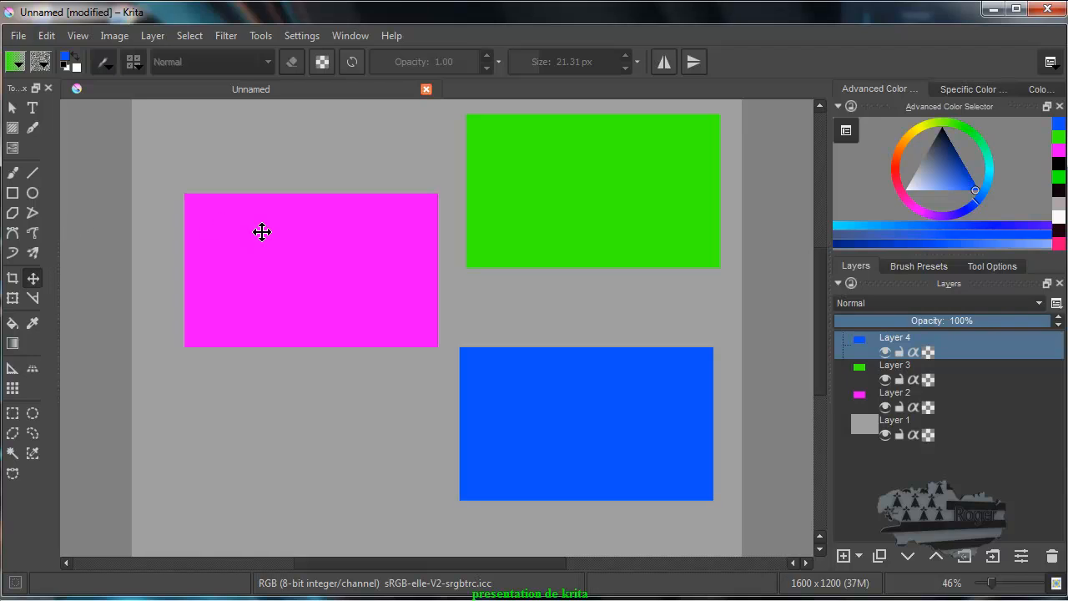
left_click(33, 323)
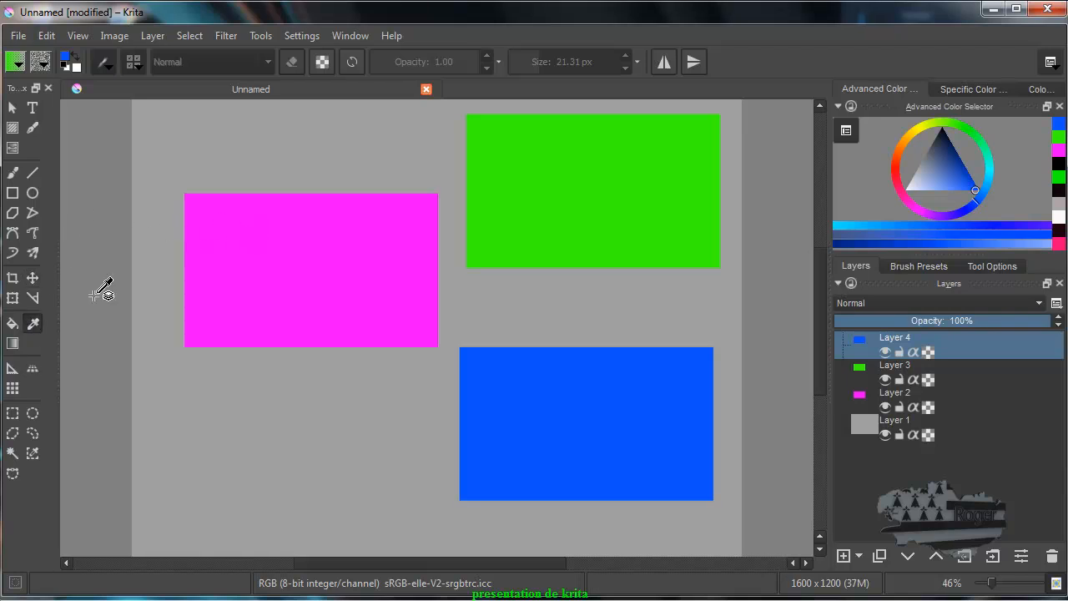
left_click(250, 253)
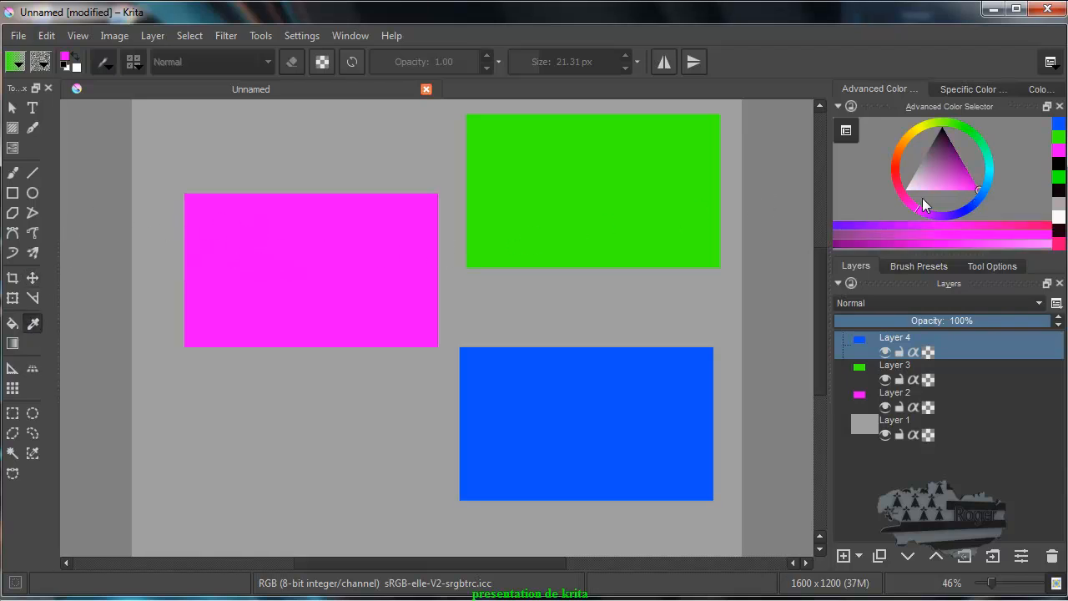
left_click_drag(962, 172, 959, 155)
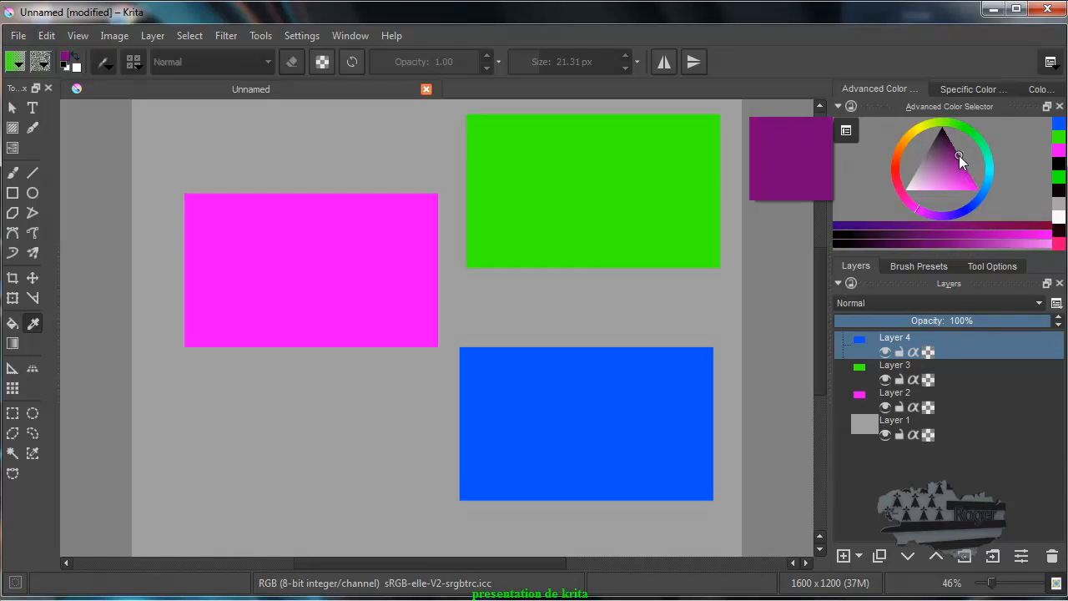
Step: Try painting a purple brush scribble over the magenta rectangle's upper-left corner, and undo it
left_click(13, 172)
mouse_move(197, 188)
left_mouse_down()
mouse_move(191, 198)
mouse_move(237, 209)
left_mouse_up()
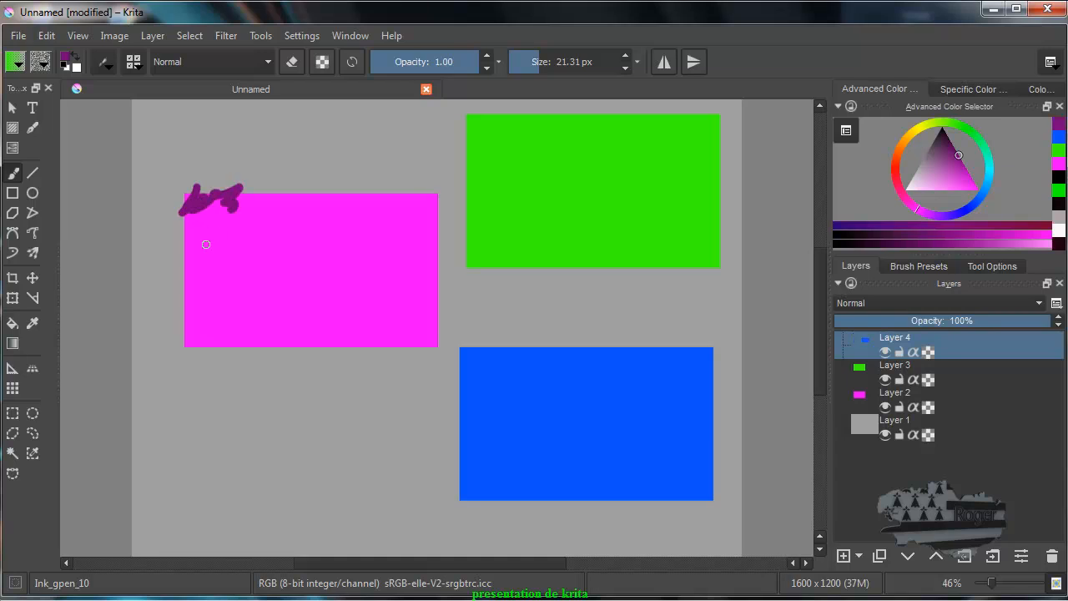
key("ctrl+z")
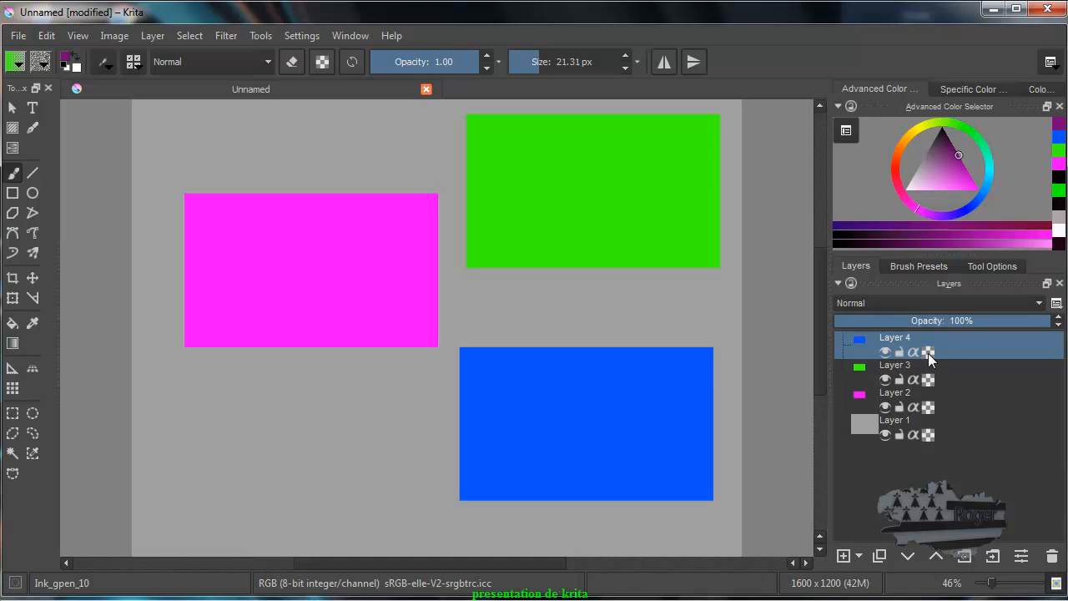
Step: Lock Layer 2's alpha and, with Layer 4 still active, try a purple stroke over the magenta rectangle's upper edge and undo it
mouse_move(930, 357)
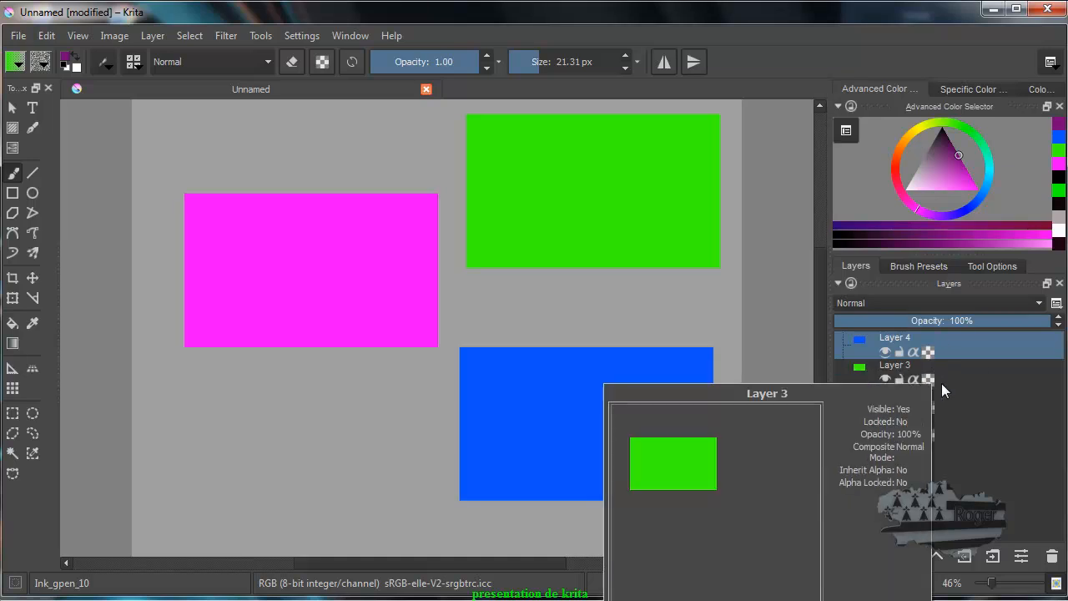
mouse_move(927, 407)
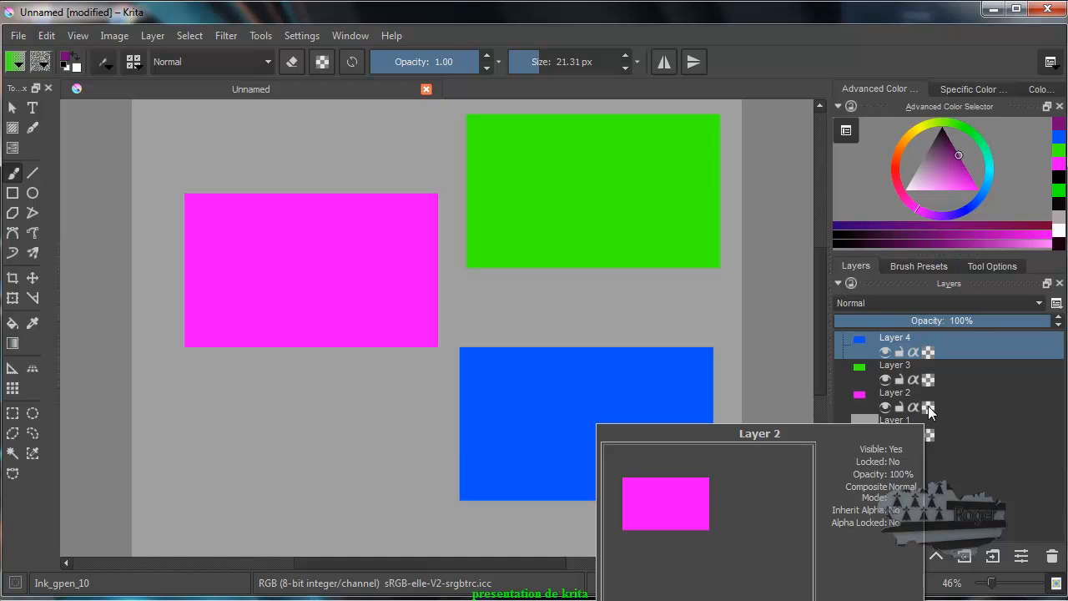
left_click(928, 407)
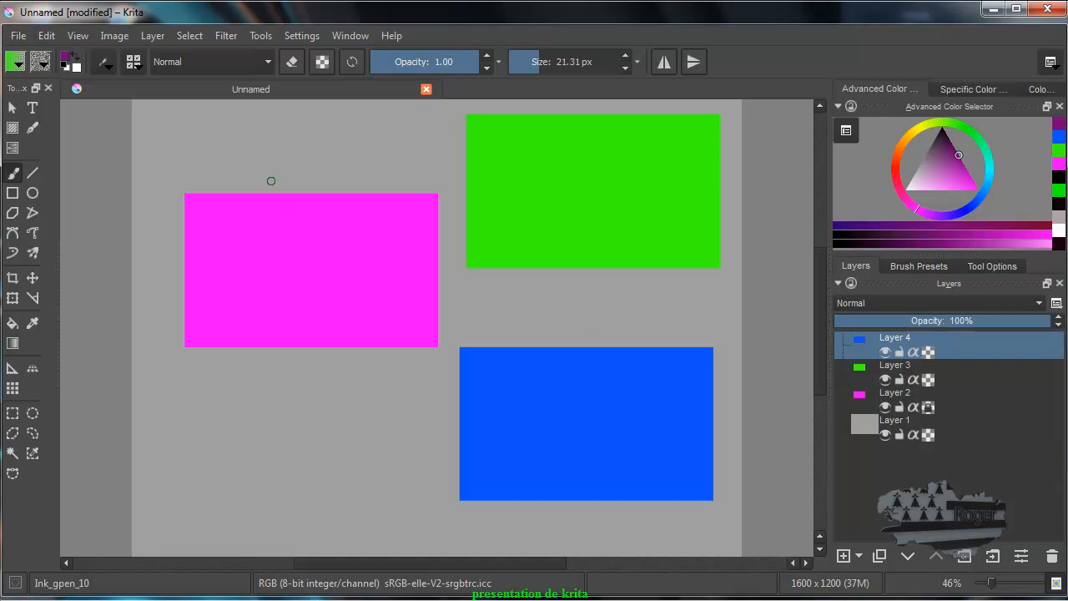
mouse_move(265, 171)
left_mouse_down()
mouse_move(263, 207)
mouse_move(284, 231)
left_mouse_up()
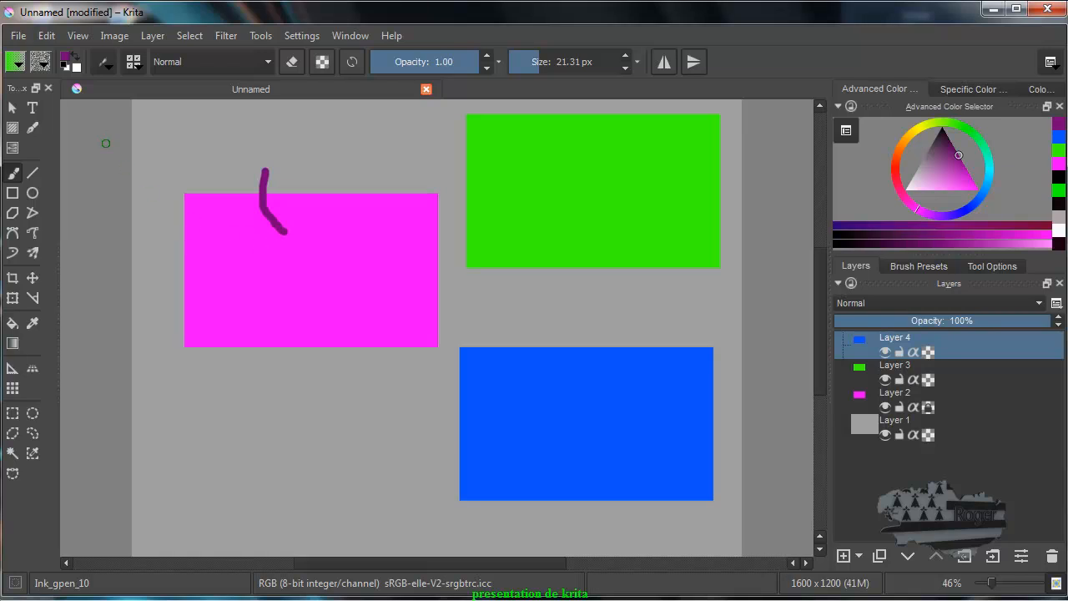
key("ctrl+z")
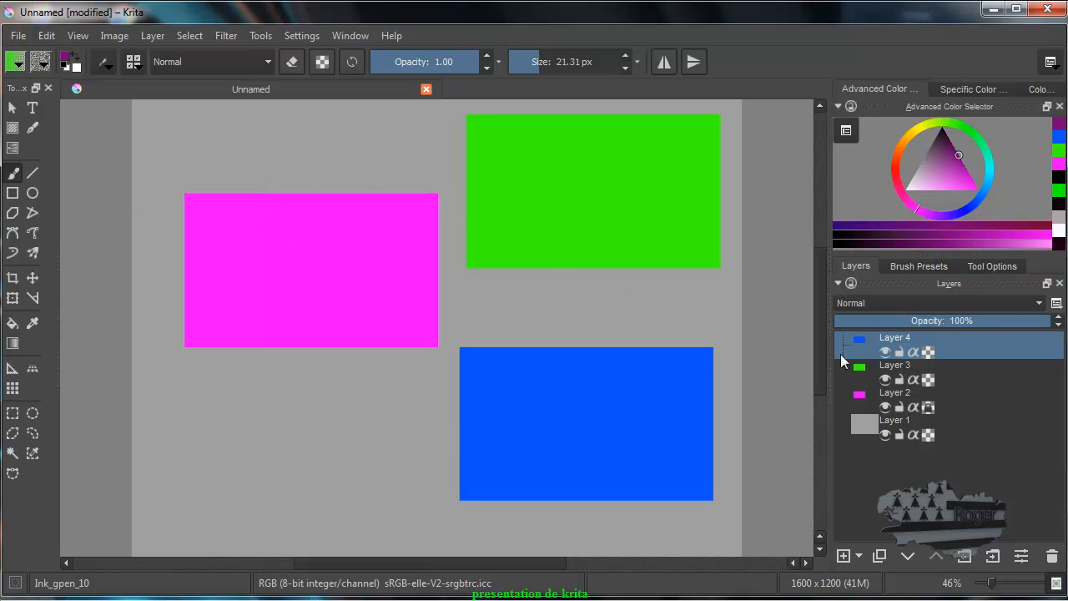
Step: Hide Layer 4 and Layer 3, leaving the magenta rectangle on Layer 2 visible
mouse_move(857, 357)
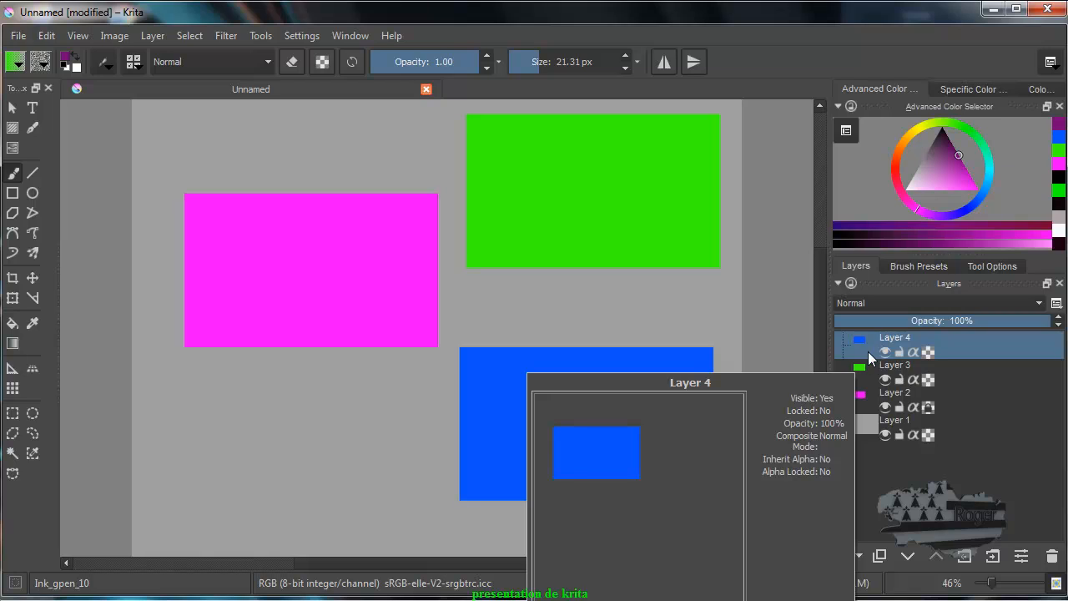
mouse_move(921, 358)
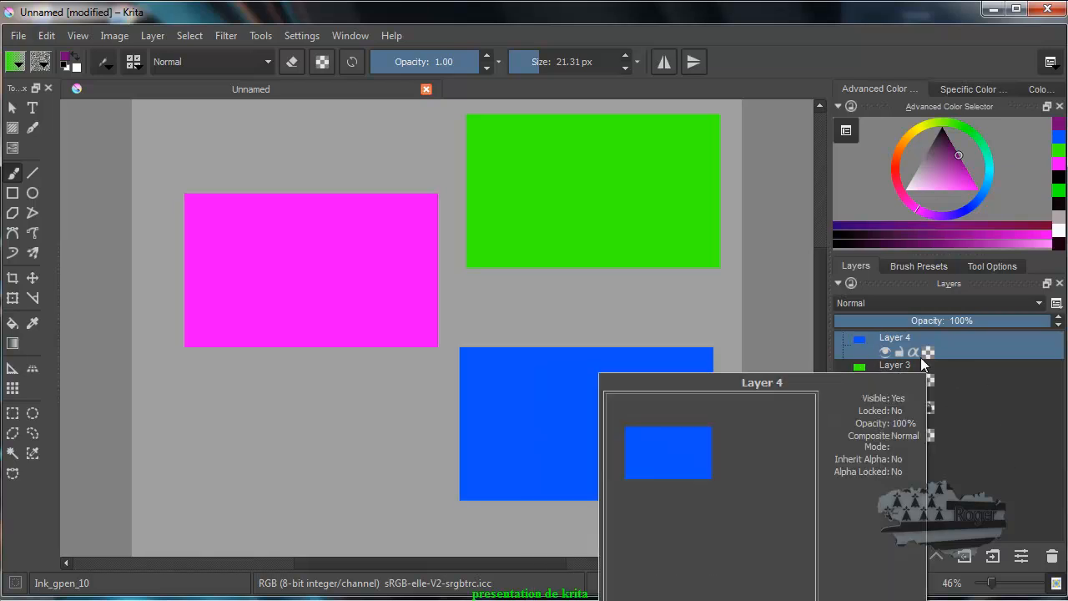
left_click(885, 349)
left_click(884, 377)
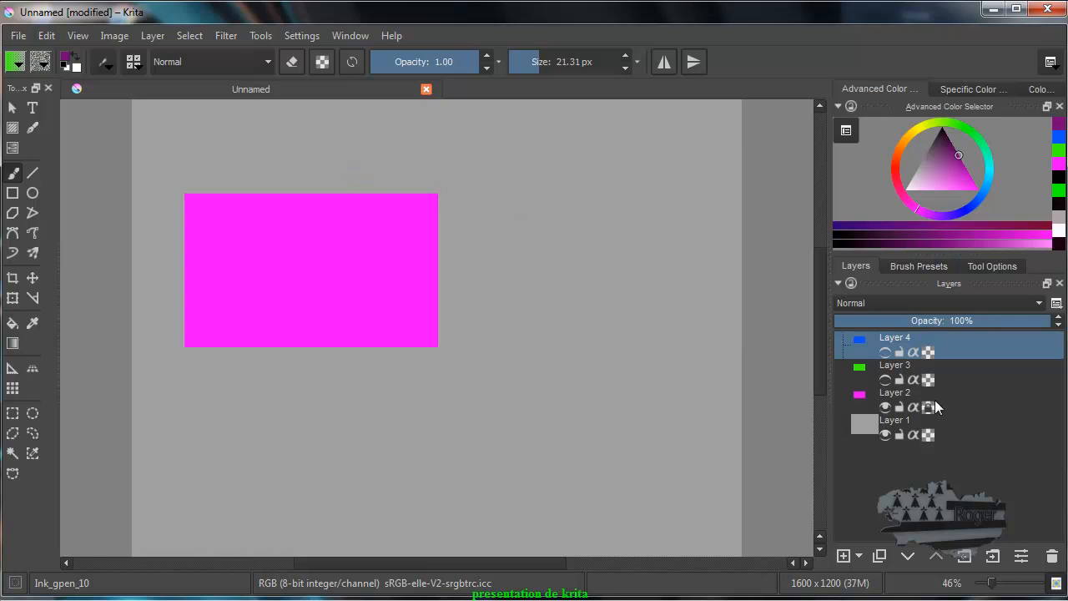
Step: On alpha-locked Layer 2, paint several purple brush strokes crossing the magenta rectangle and its edges
left_click(868, 405)
mouse_move(335, 191)
left_mouse_down()
mouse_move(326, 258)
mouse_move(393, 326)
mouse_move(397, 349)
left_mouse_up()
mouse_move(310, 354)
left_mouse_down()
mouse_move(293, 311)
mouse_move(395, 238)
mouse_move(386, 176)
left_mouse_up()
mouse_move(282, 196)
left_mouse_down()
mouse_move(248, 298)
mouse_move(204, 352)
left_mouse_up()
mouse_move(257, 354)
left_mouse_down()
mouse_move(262, 310)
mouse_move(223, 210)
mouse_move(265, 169)
mouse_move(327, 274)
mouse_move(484, 276)
mouse_move(157, 282)
mouse_move(359, 314)
mouse_move(491, 309)
mouse_move(150, 228)
mouse_move(520, 230)
left_mouse_up()
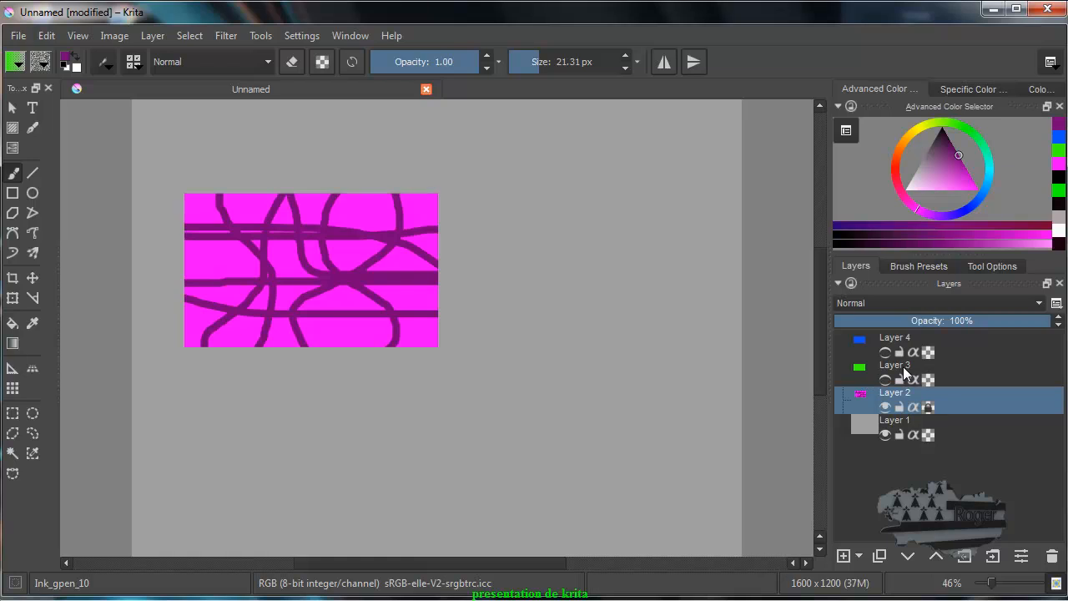
Step: Show Layers 3 and 4 again and add a short purple stroke at the magenta rectangle's upper-right corner on Layer 2
left_click(885, 378)
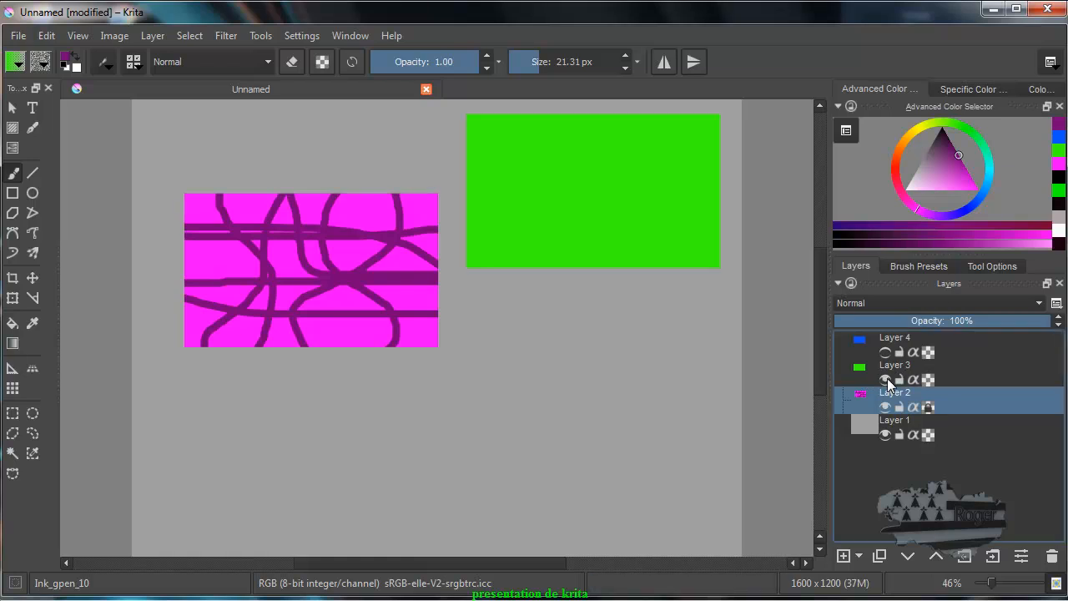
left_click(885, 351)
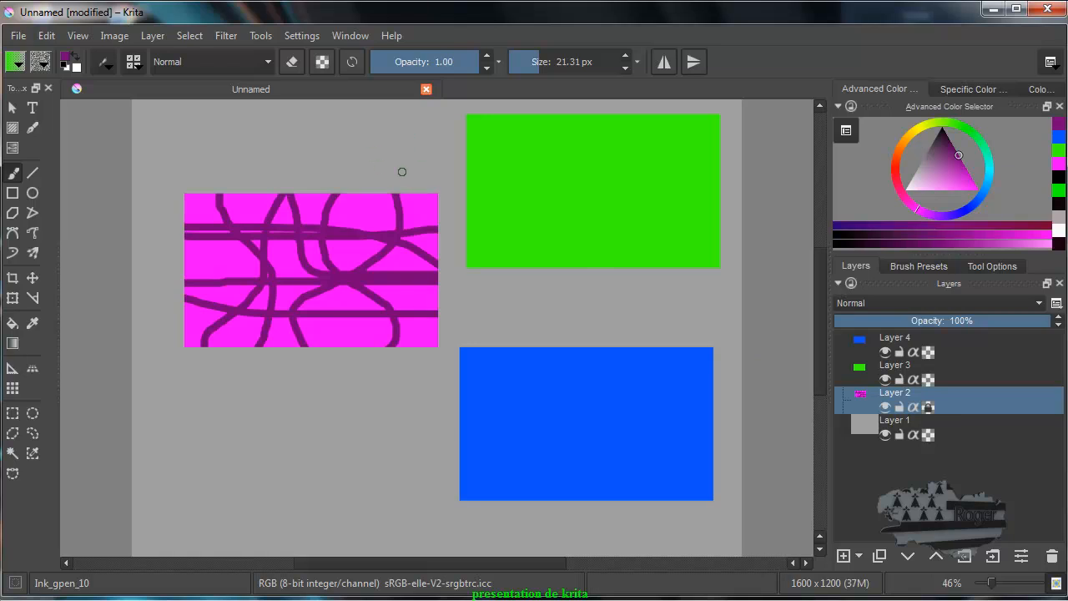
left_click_drag(420, 188, 411, 215)
Step: On Layer 3, paint a purple stroke from above the magenta rectangle to the blue one, and with alpha locked, another across the green rectangle's left edge
left_click(871, 374)
mouse_move(408, 160)
left_mouse_down()
mouse_move(355, 235)
mouse_move(400, 278)
mouse_move(543, 236)
mouse_move(589, 336)
mouse_move(586, 378)
left_mouse_up()
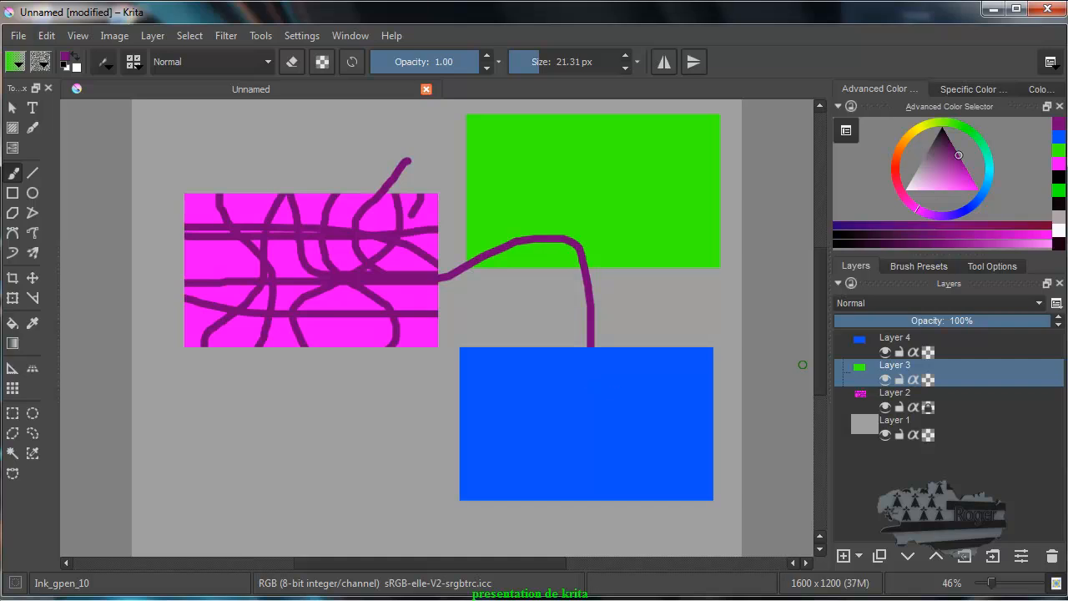
left_click(931, 379)
mouse_move(446, 123)
left_mouse_down()
mouse_move(541, 153)
mouse_move(437, 200)
left_mouse_up()
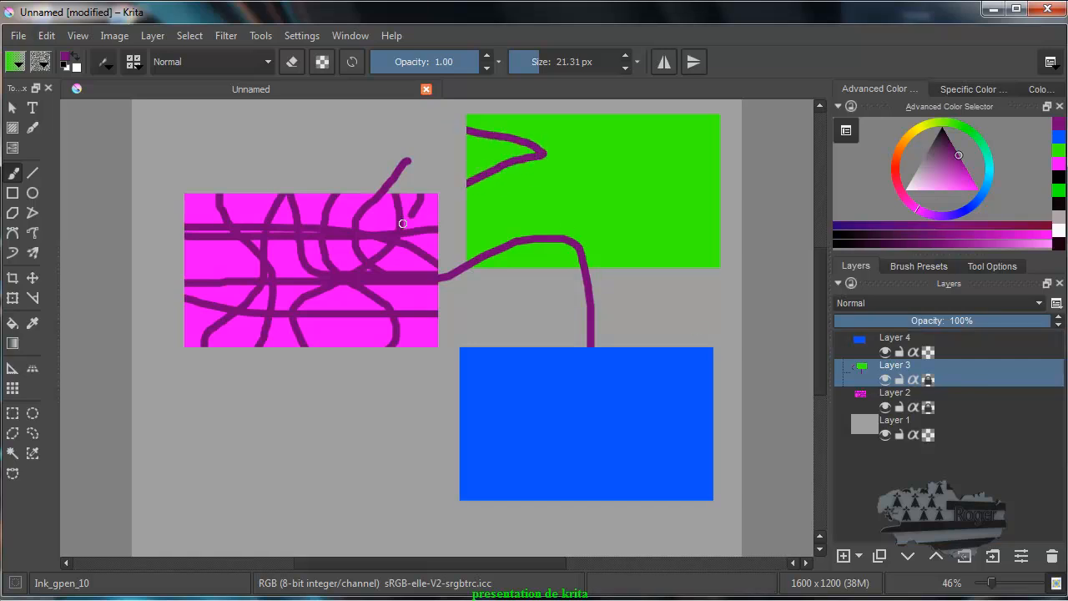
left_click_drag(383, 280, 425, 320)
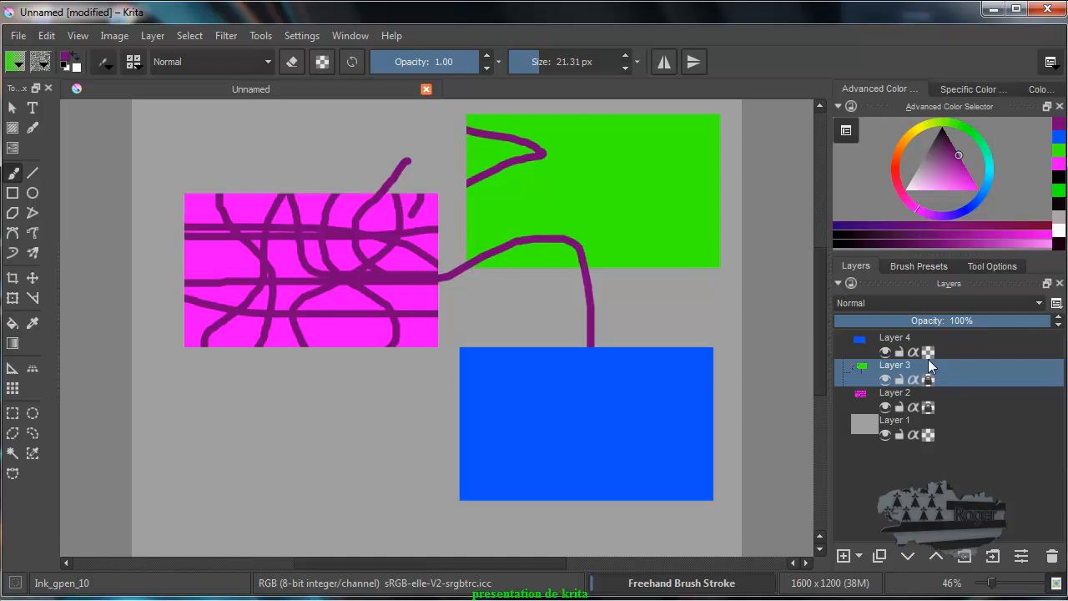
Step: Lock Layer 4's alpha and paint a purple curve across the upper part of the blue rectangle on that layer
left_click(927, 355)
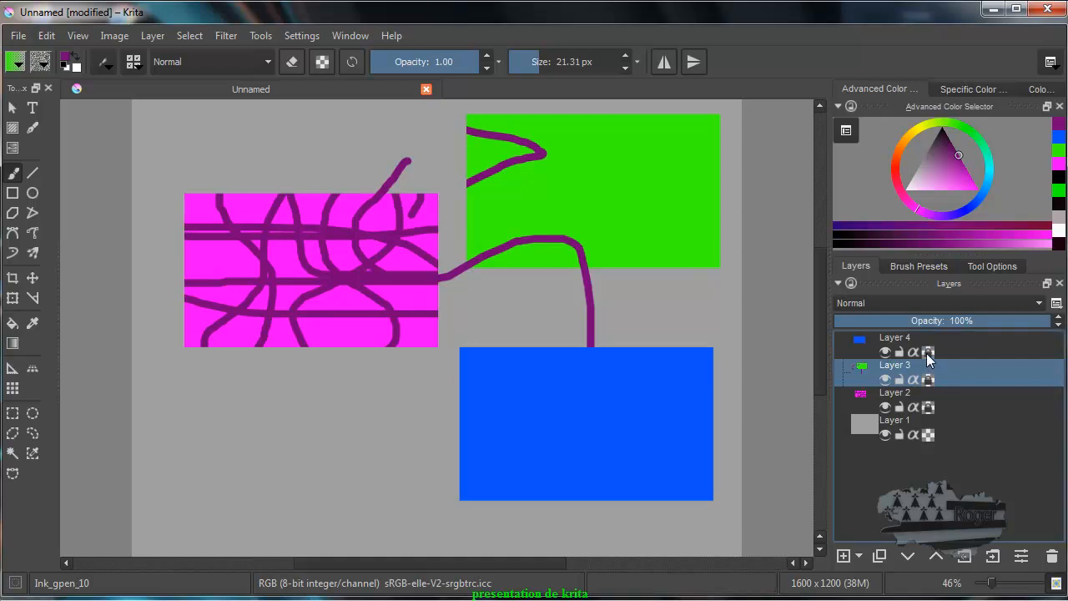
left_click(851, 345)
mouse_move(680, 348)
left_mouse_down()
mouse_move(594, 407)
mouse_move(461, 372)
left_mouse_up()
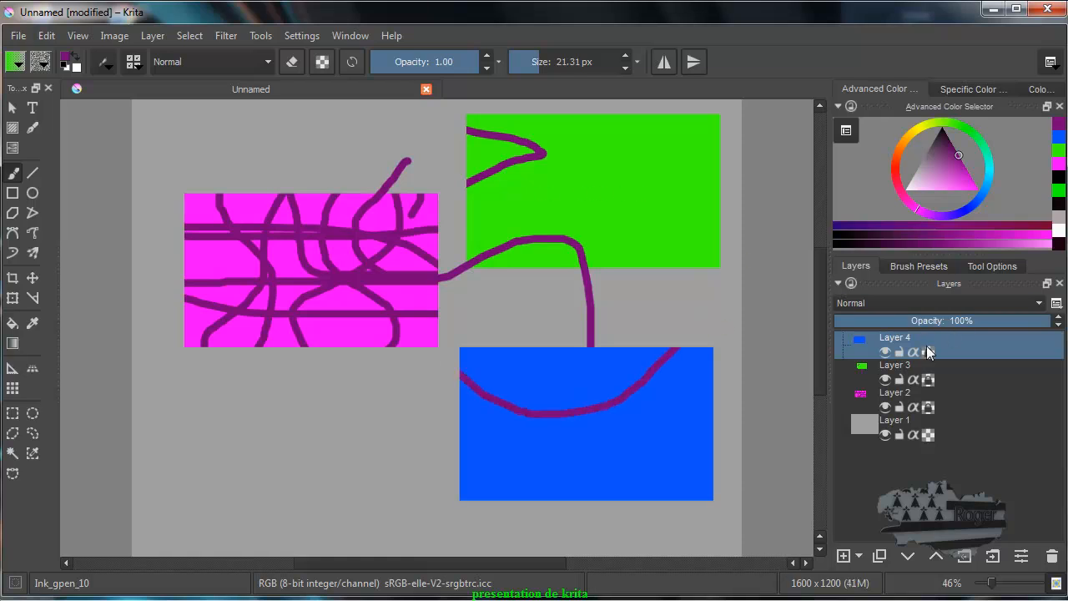
Step: Unlock the alpha of Layers 4, 3 and 2
left_click(926, 351)
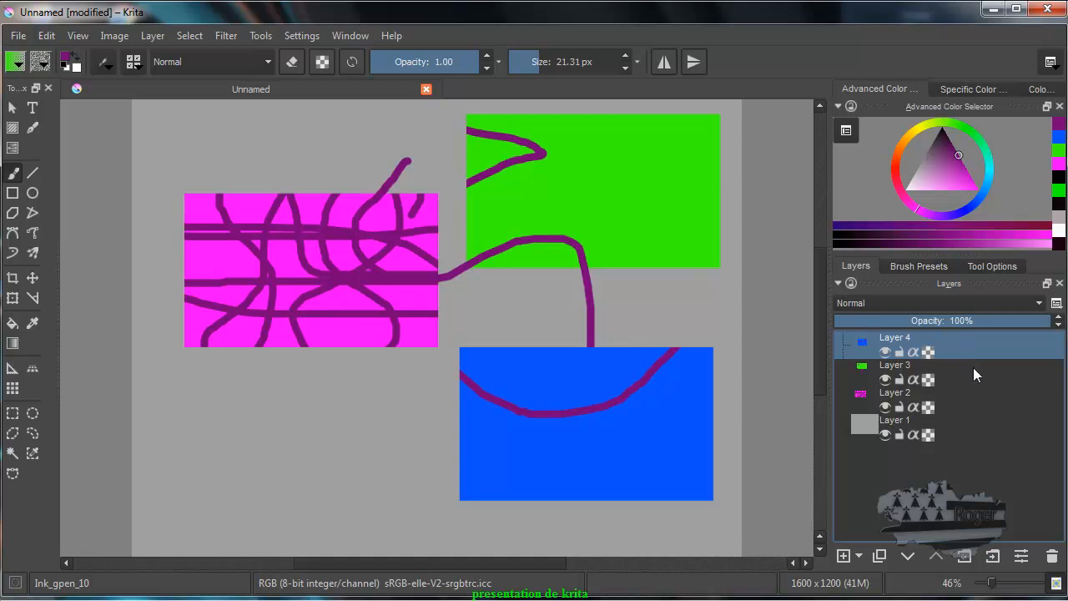
left_click(928, 352)
left_click(932, 379)
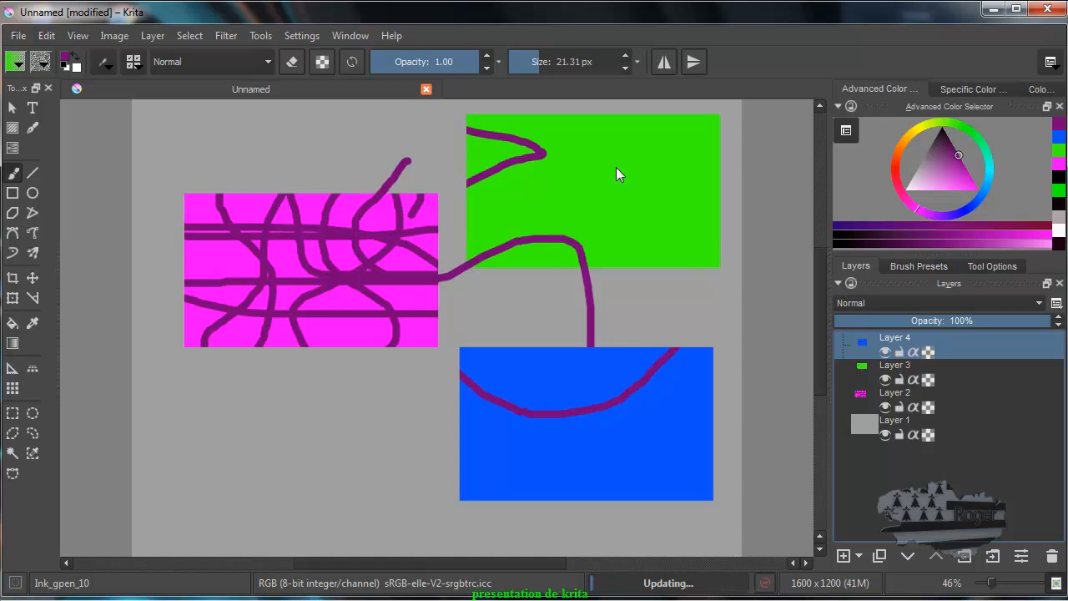
Step: Turn on Preserve Alpha for the brush and, with Layer 2 active, set the foreground color to yellow (#FFFF00)
left_click(322, 64)
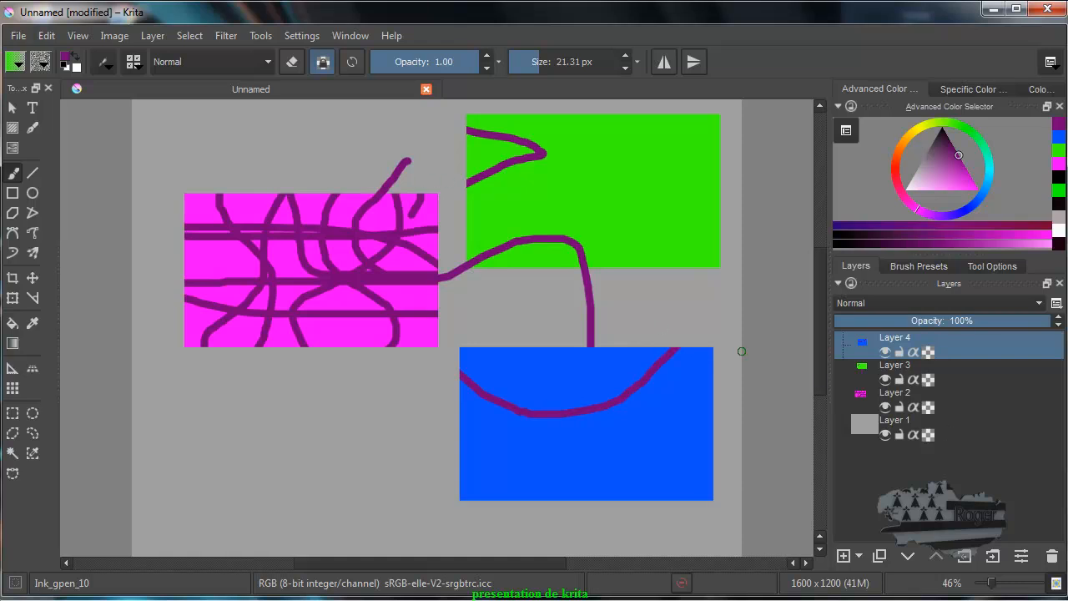
left_click(861, 397)
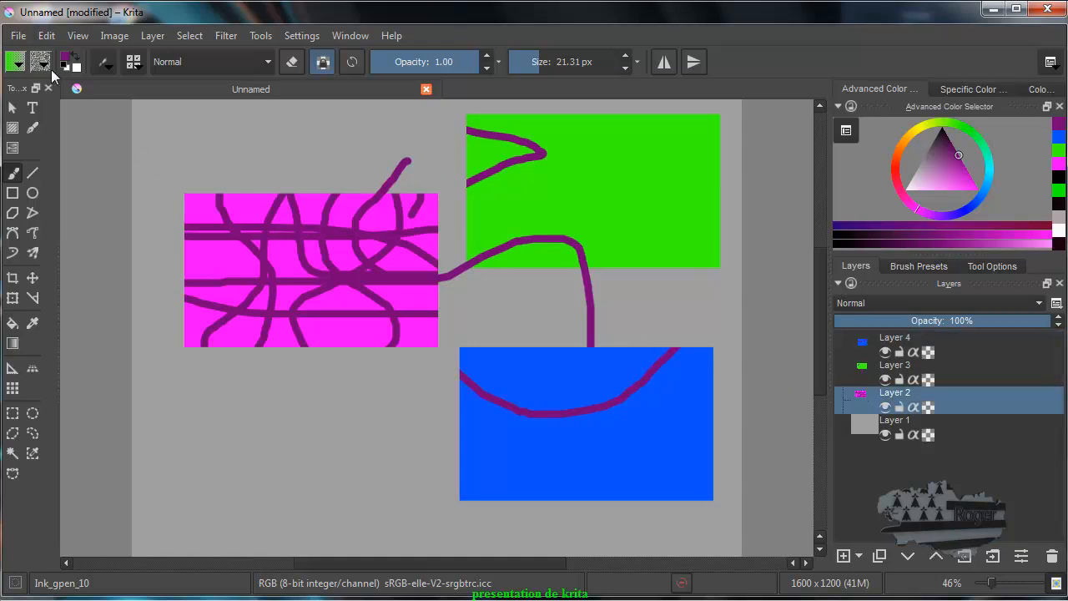
left_click(65, 58)
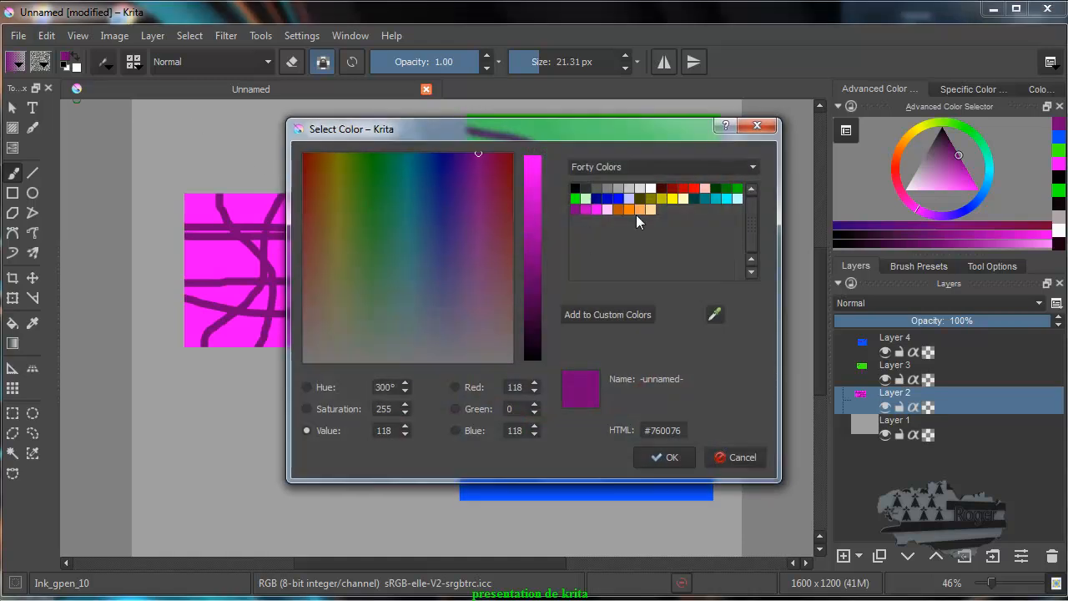
left_click(671, 198)
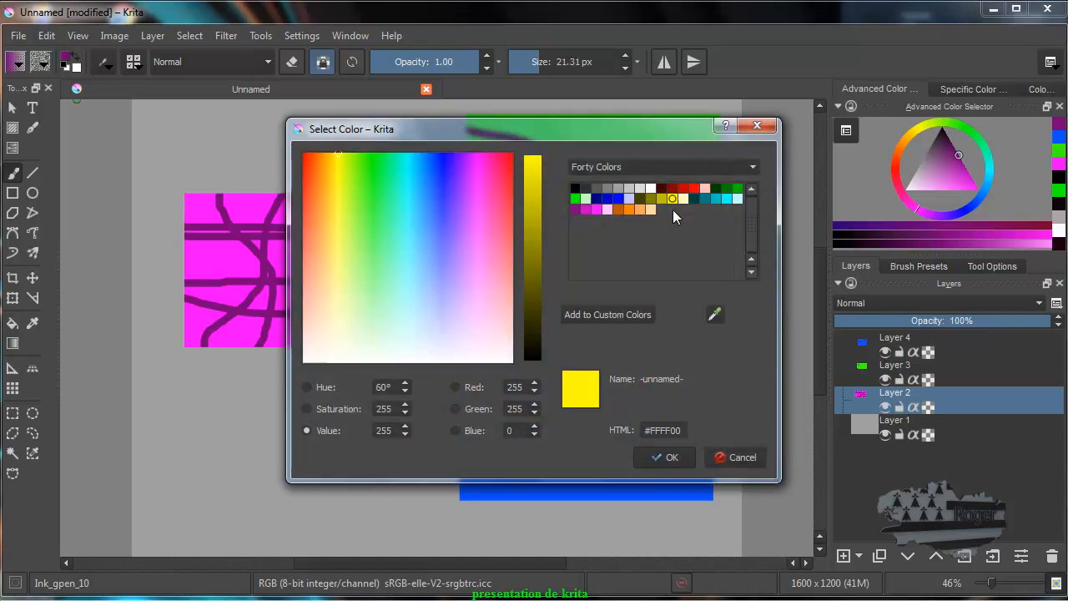
left_click(659, 455)
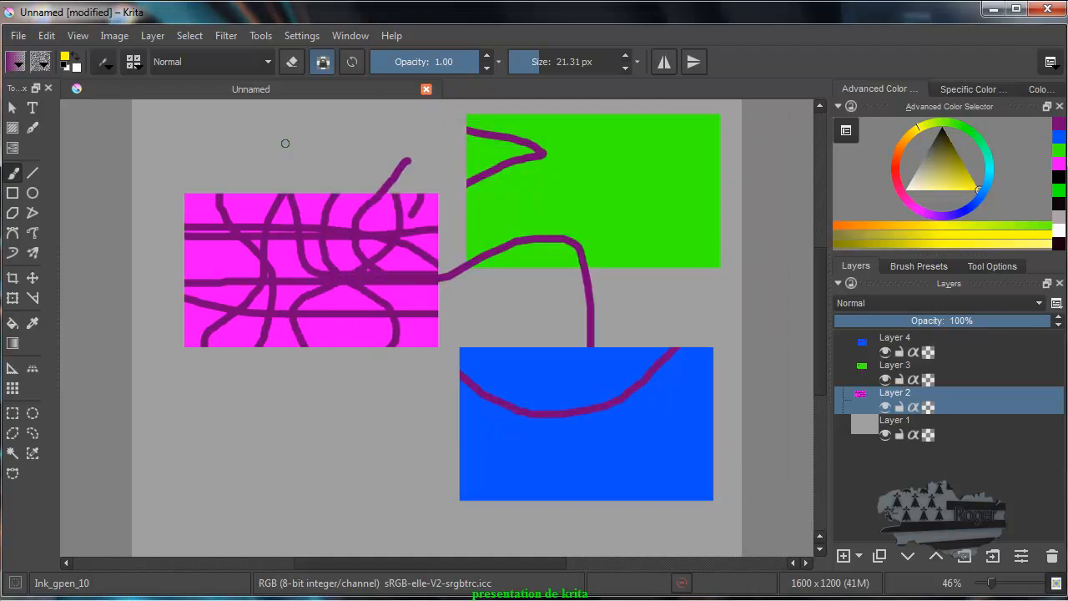
Step: Paint yellow strokes across the magenta rectangle on Layer 2, the blue one on Layer 4 and the green one on Layer 3
mouse_move(279, 195)
left_mouse_down()
mouse_move(297, 238)
mouse_move(379, 259)
mouse_move(424, 286)
mouse_move(404, 345)
left_mouse_up()
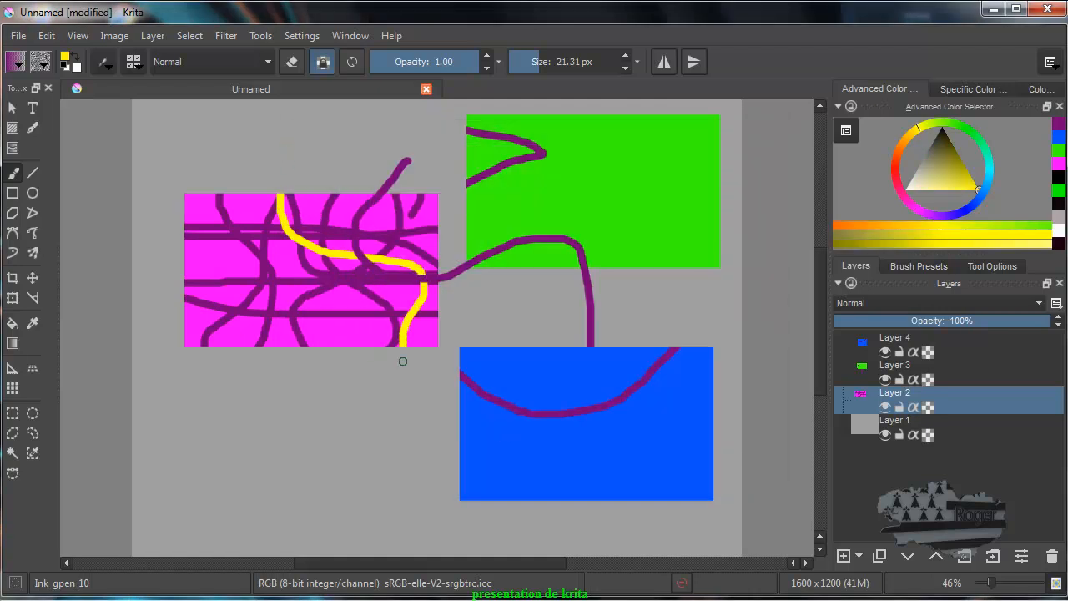
mouse_move(447, 200)
left_mouse_down()
mouse_move(260, 255)
mouse_move(245, 283)
mouse_move(248, 319)
left_mouse_up()
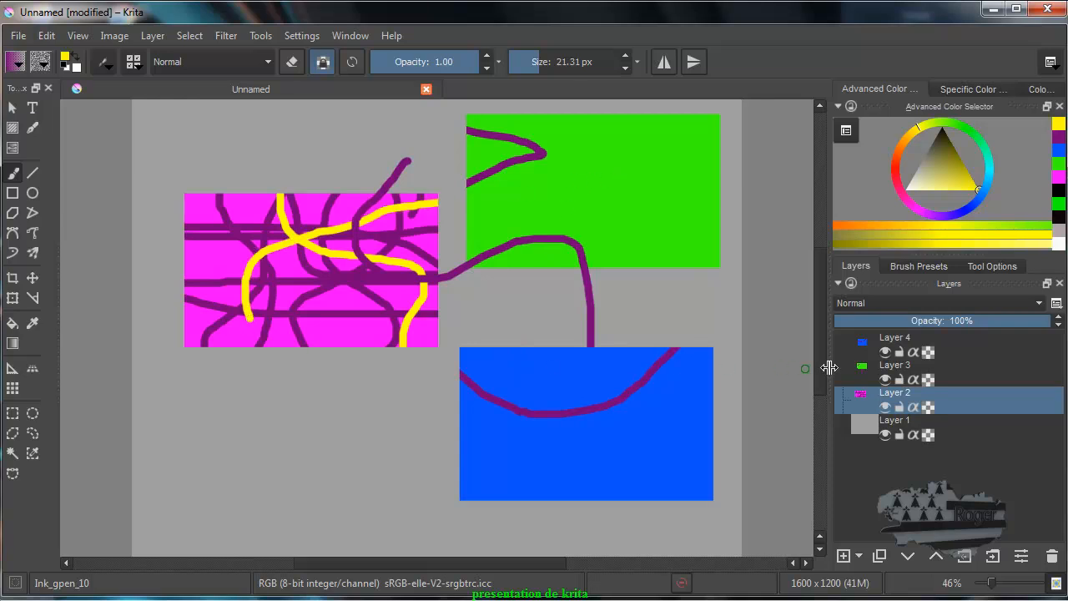
left_click(866, 351)
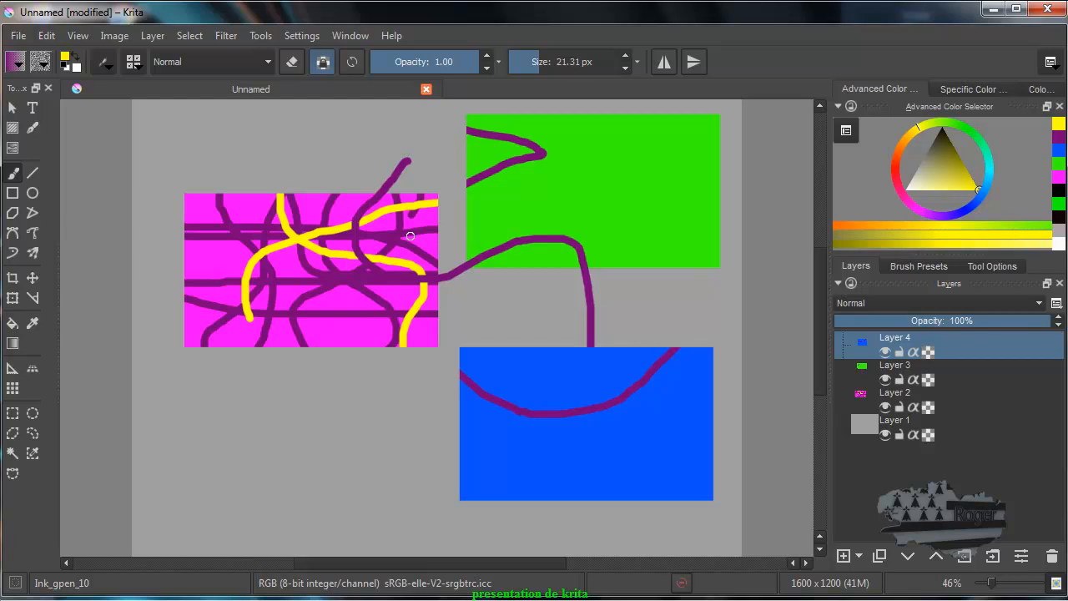
mouse_move(569, 324)
left_mouse_down()
mouse_move(531, 407)
mouse_move(604, 445)
mouse_move(672, 390)
left_mouse_up()
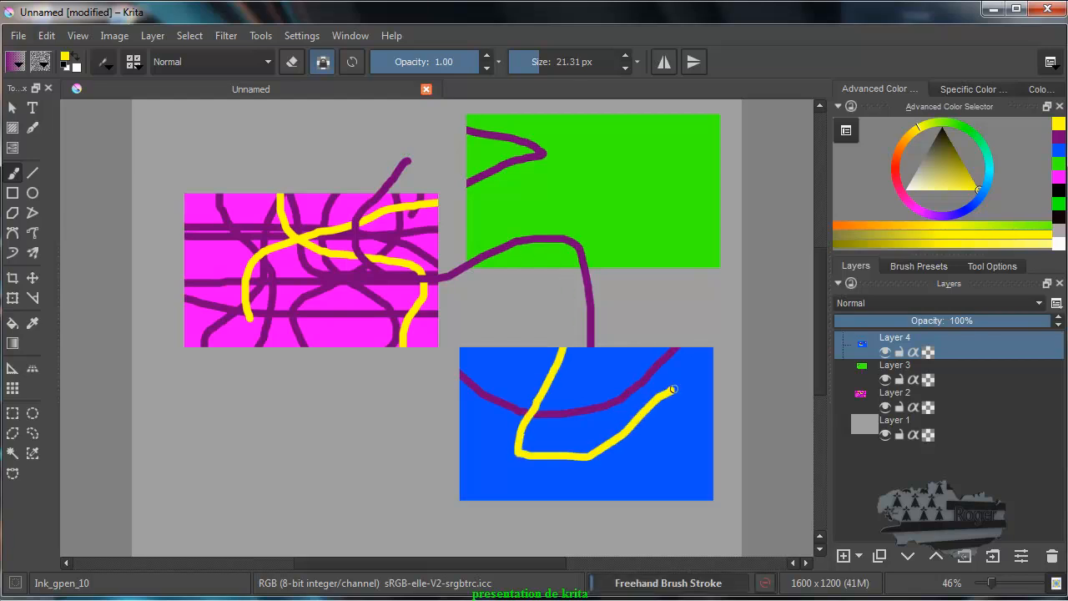
left_click(868, 371)
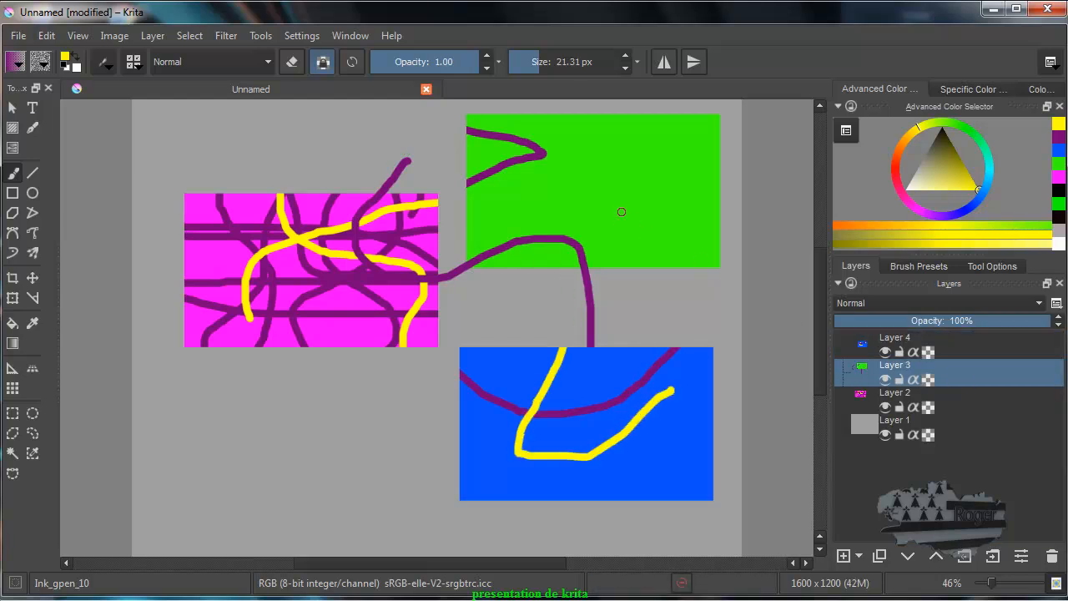
left_click_drag(621, 211, 584, 282)
mouse_move(403, 280)
left_mouse_down()
mouse_move(473, 232)
mouse_move(699, 153)
left_mouse_up()
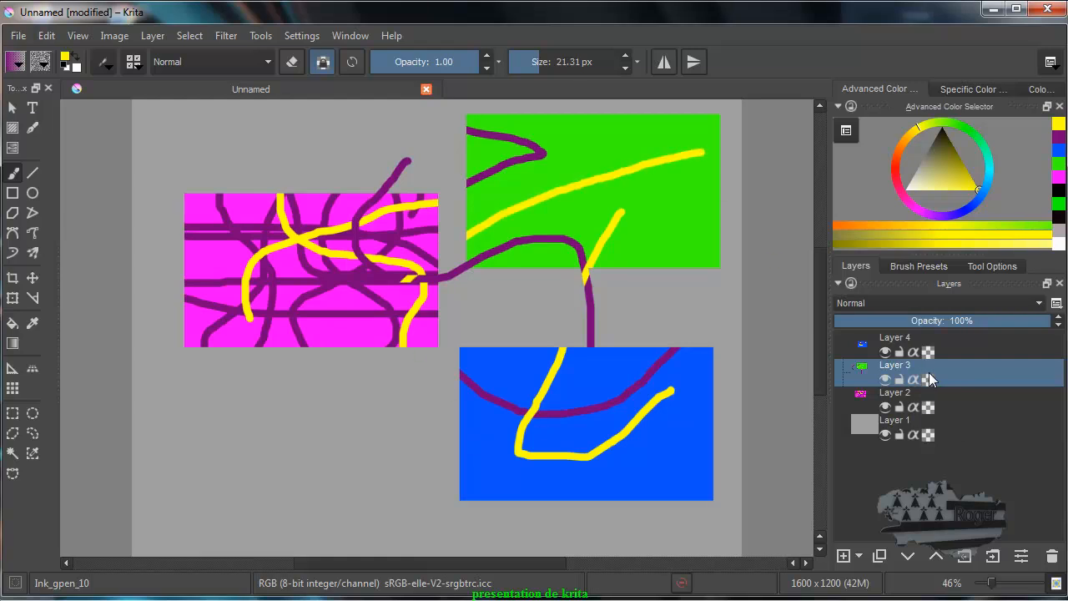
Step: Return to Krita from the shortcut list, turn off Preserve Alpha, and paint a wavy yellow stroke above the magenta rectangle on Layer 3
mouse_move(930, 373)
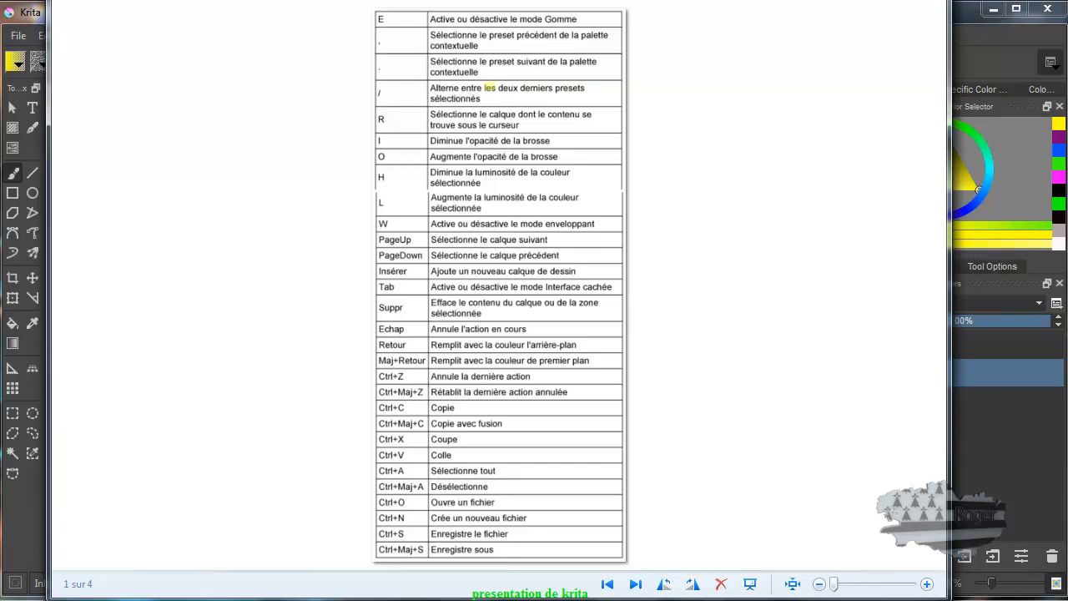
key("alt+Tab")
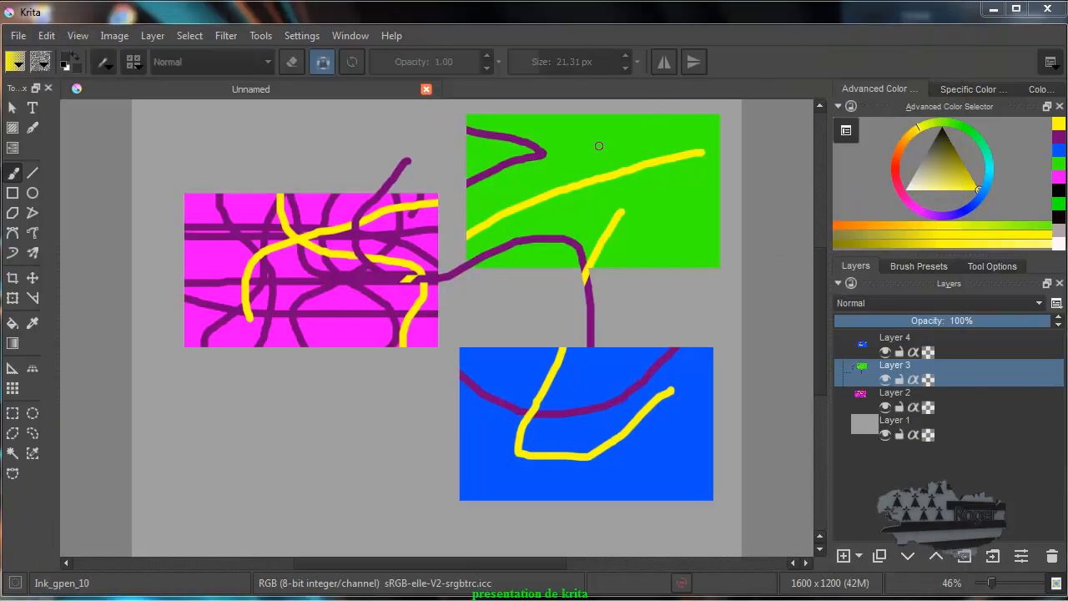
left_click(323, 64)
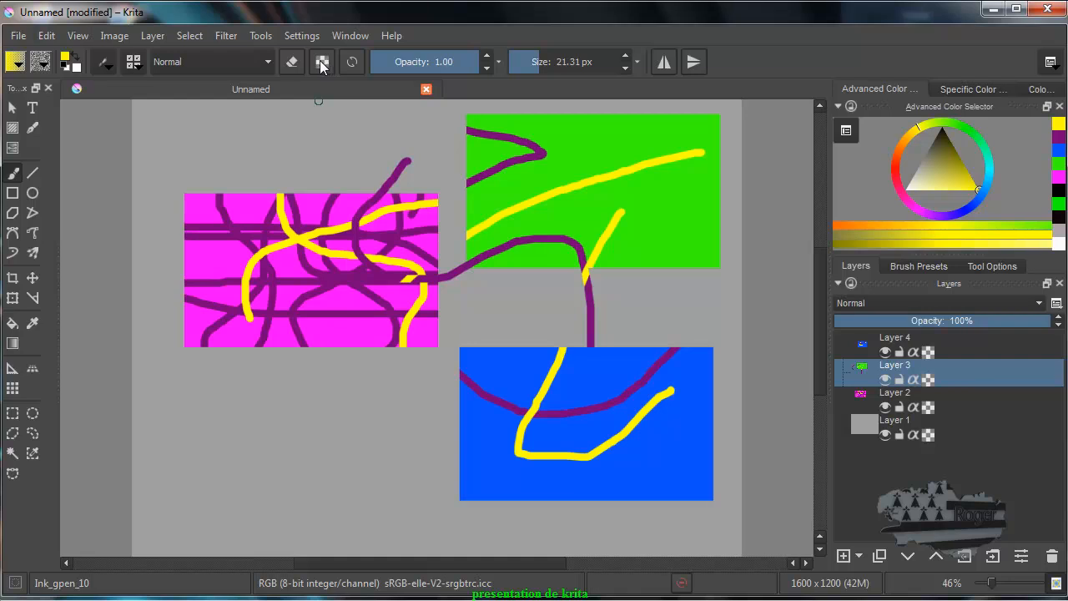
mouse_move(228, 131)
left_mouse_down()
mouse_move(273, 182)
mouse_move(365, 129)
mouse_move(402, 118)
mouse_move(412, 138)
left_mouse_up()
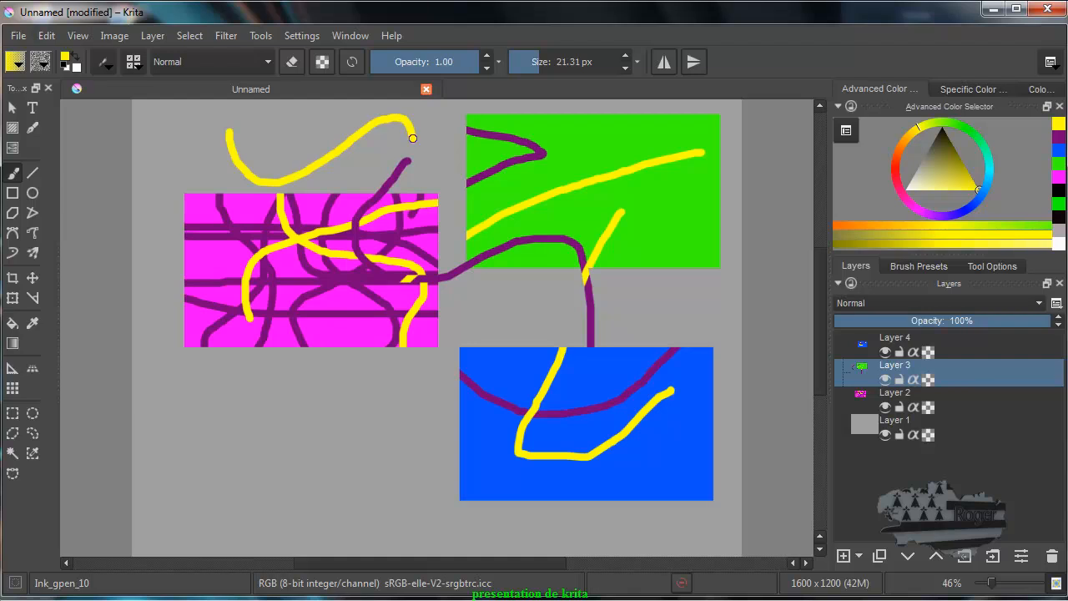
Step: Turn on eraser mode and erase gaps along the wavy yellow stroke above the magenta rectangle
left_click(291, 62)
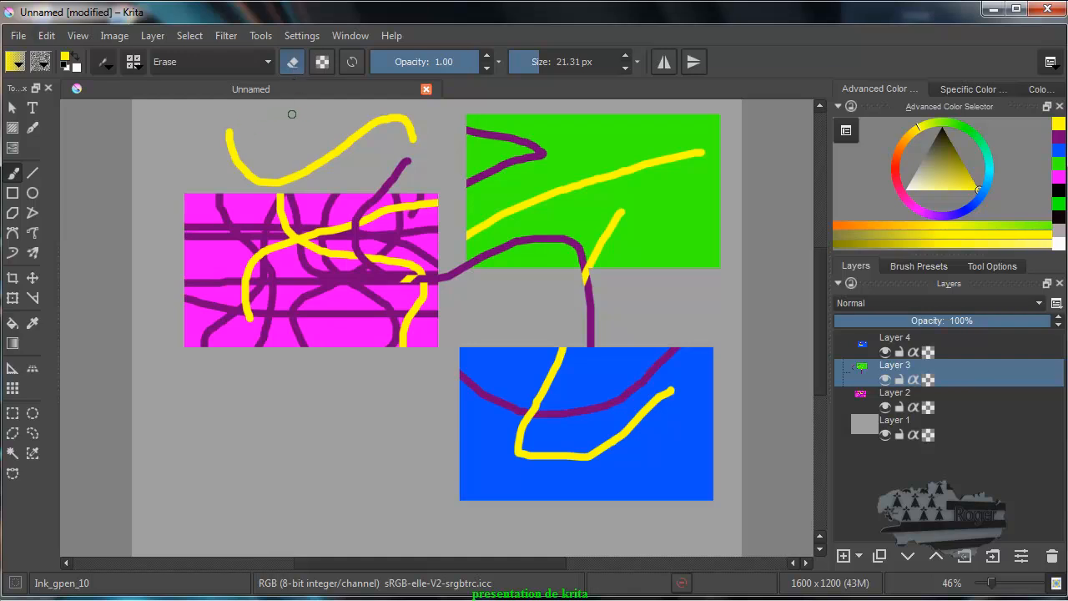
mouse_move(242, 134)
left_mouse_down()
mouse_move(212, 173)
mouse_move(275, 155)
mouse_move(264, 193)
mouse_move(318, 167)
mouse_move(325, 146)
mouse_move(360, 155)
mouse_move(379, 145)
mouse_move(407, 102)
mouse_move(420, 116)
mouse_move(390, 137)
left_mouse_up()
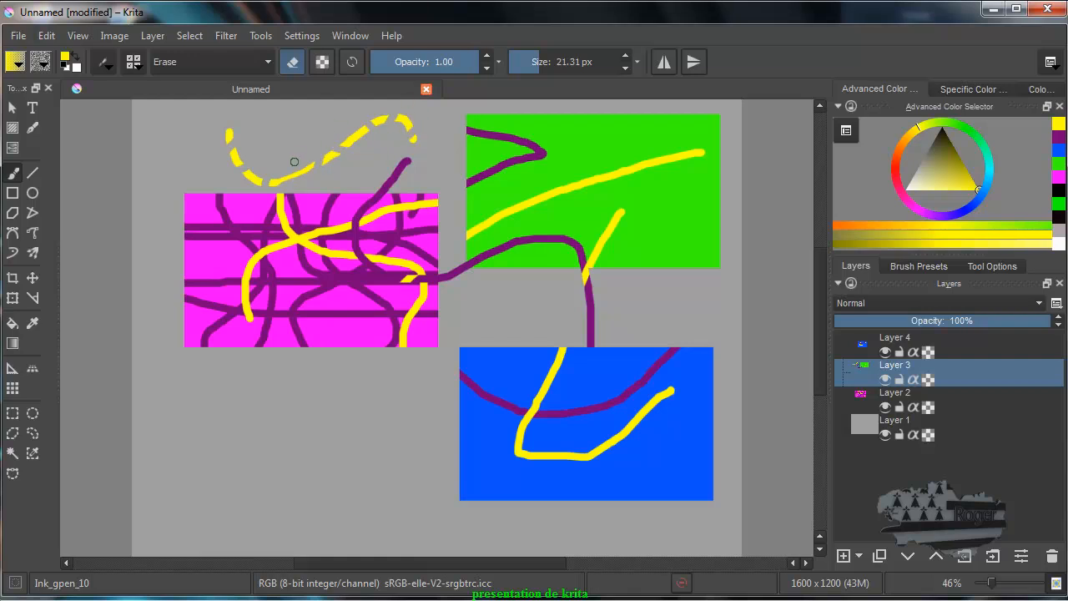
Step: Toggle eraser mode off and on, erase two more gaps in the wavy yellow stroke above the magenta rectangle, and return to normal painting
left_click(291, 63)
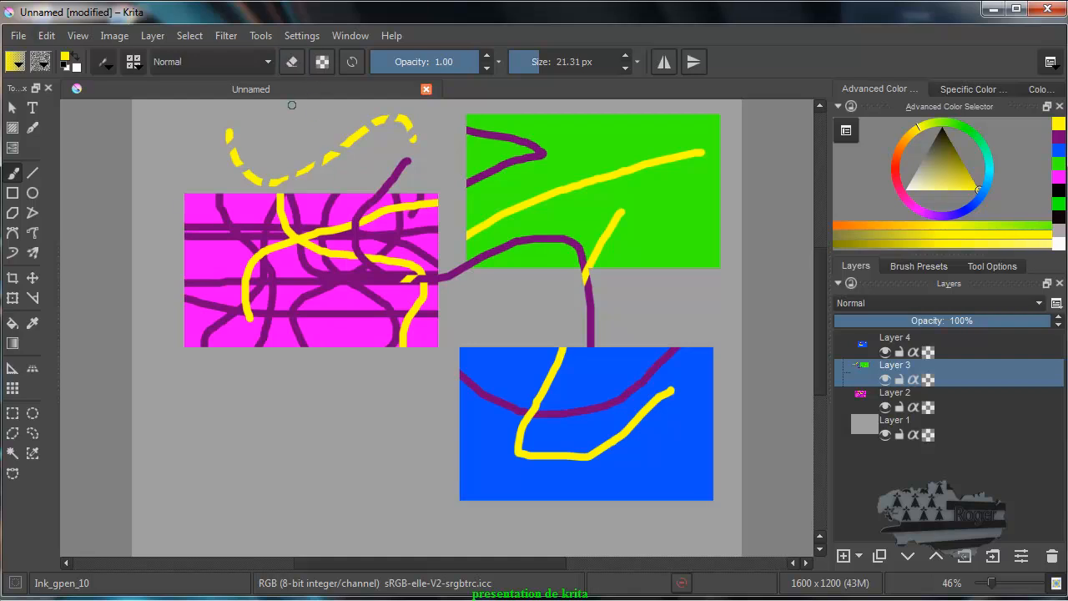
left_click(291, 63)
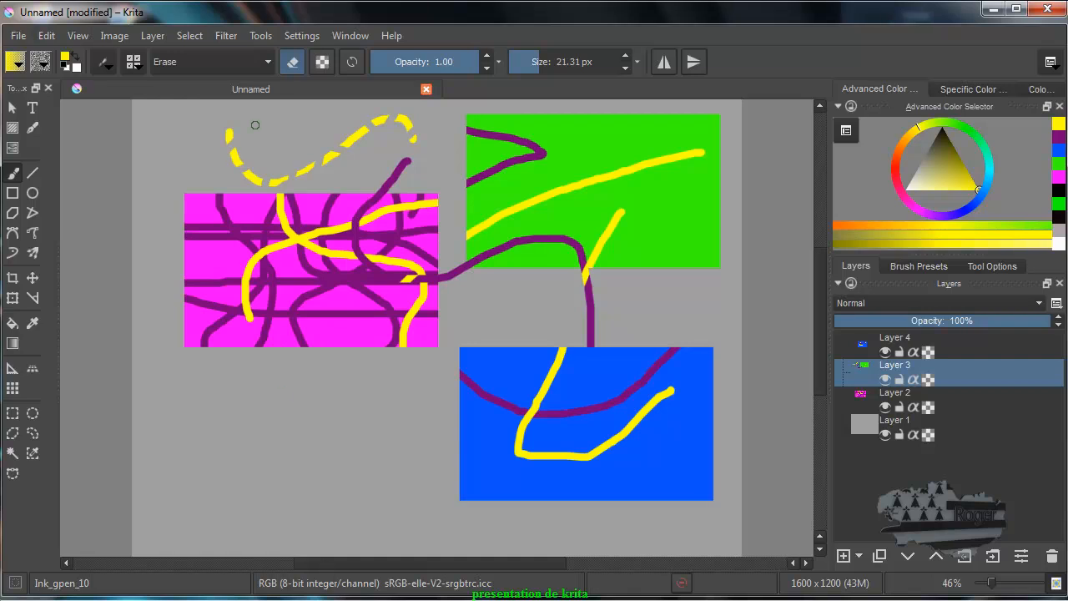
left_click(253, 177)
left_click(310, 163)
key("e")
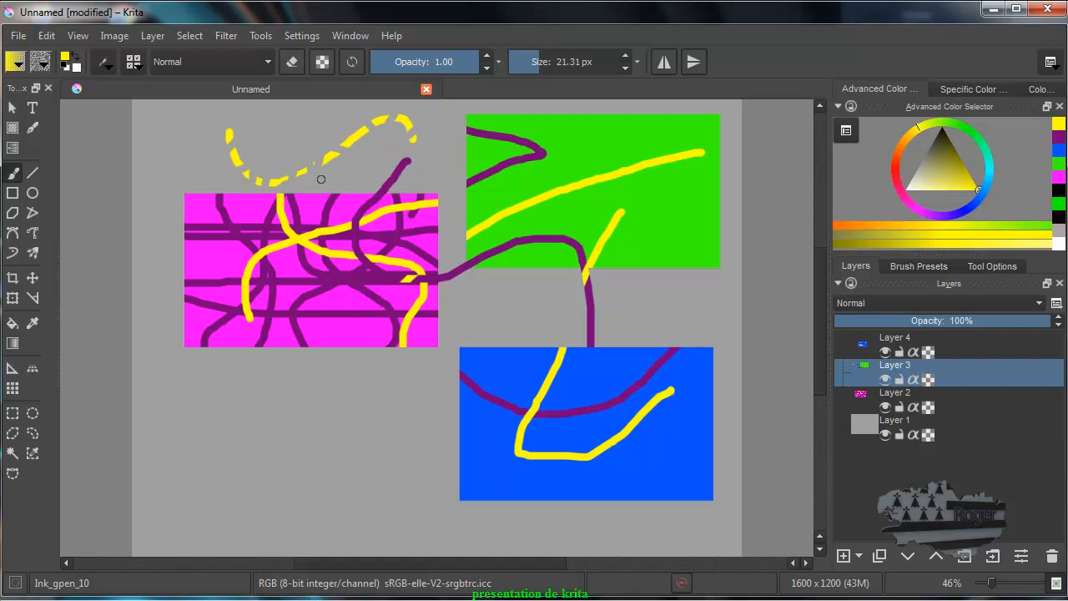
Step: Paint a long yellow curve around the outer left side of the magenta rectangle, erase four gaps along it, and finish with eraser mode off
mouse_move(185, 157)
left_mouse_down()
mouse_move(150, 268)
mouse_move(181, 388)
mouse_move(235, 456)
mouse_move(297, 486)
left_mouse_up()
key("e")
left_click(223, 451)
left_click(176, 370)
left_click(150, 268)
left_click(167, 206)
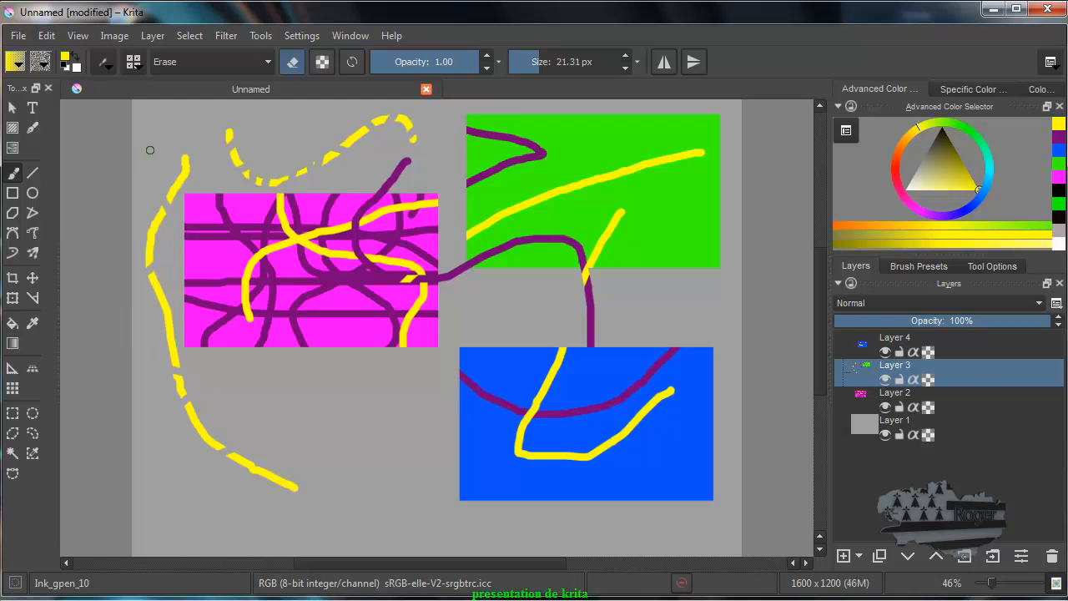
key("e")
key("e")
key("e")
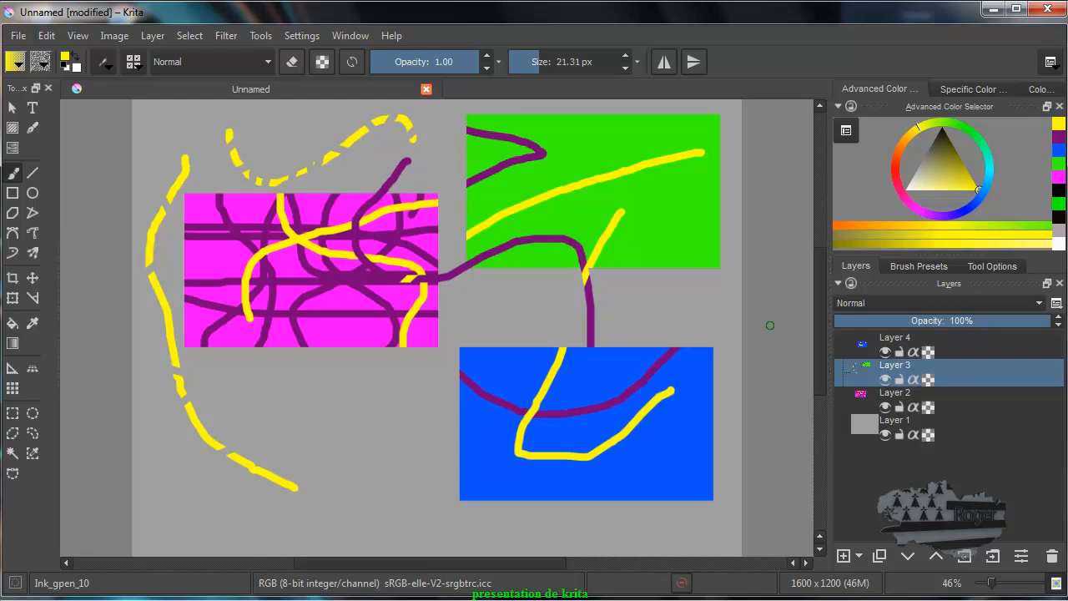
Step: Browse the brush presets up to the start of the full list
left_click(927, 268)
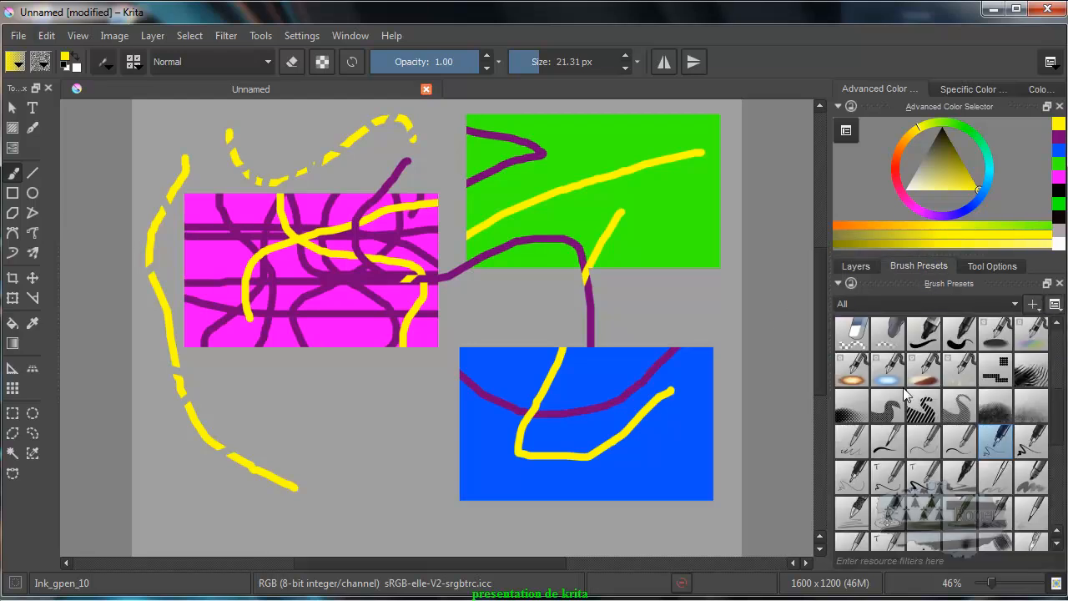
scroll(1003, 406, "up", 5)
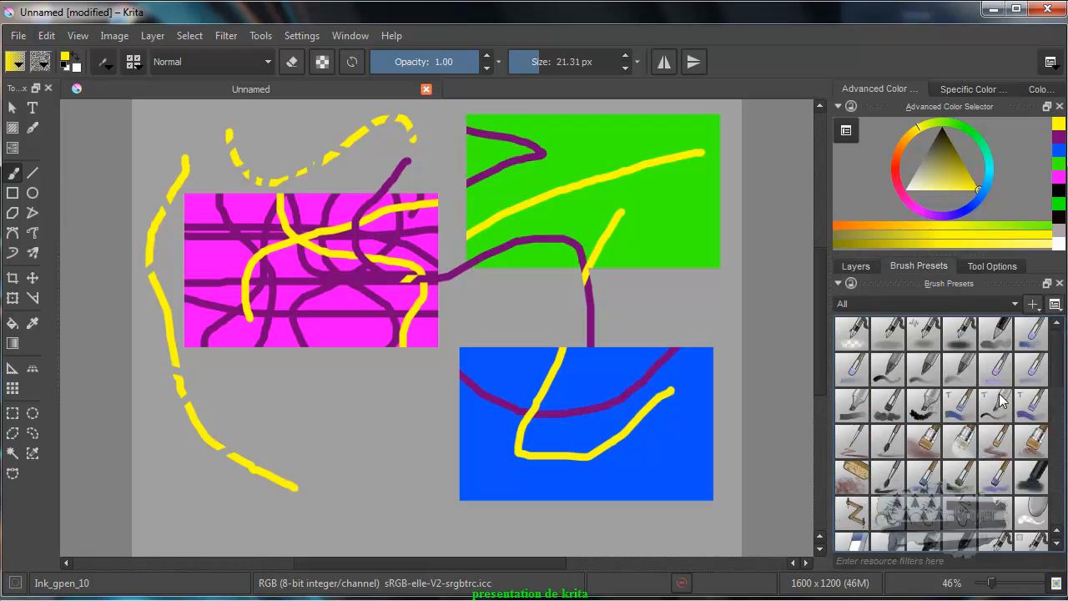
scroll(998, 399, "up", 3)
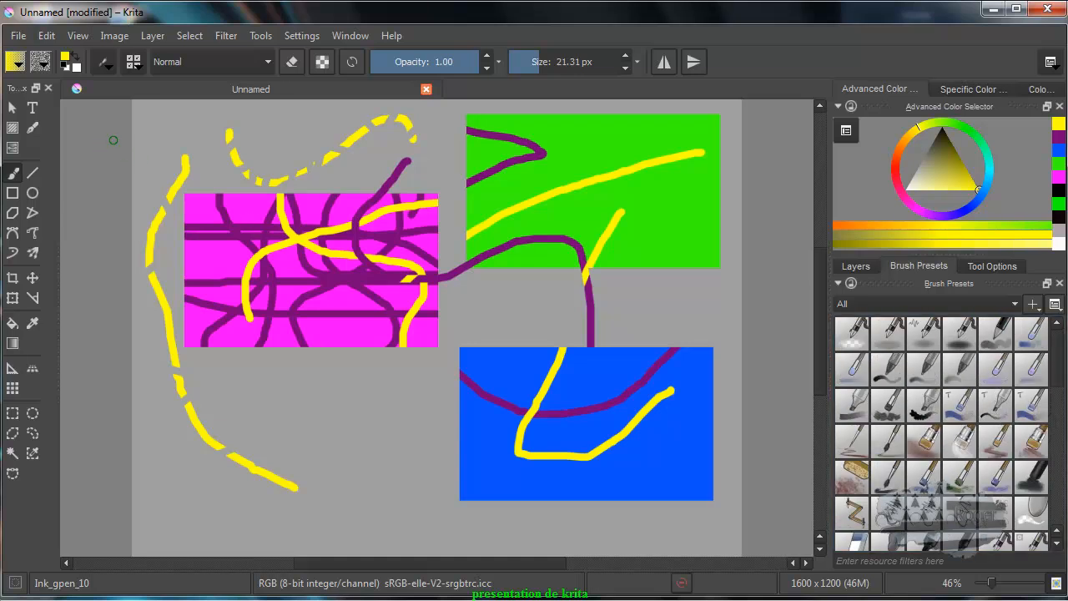
Step: Reset the foreground color to black, and view the Specific Color Selector and the Color Sliders
left_click(67, 61)
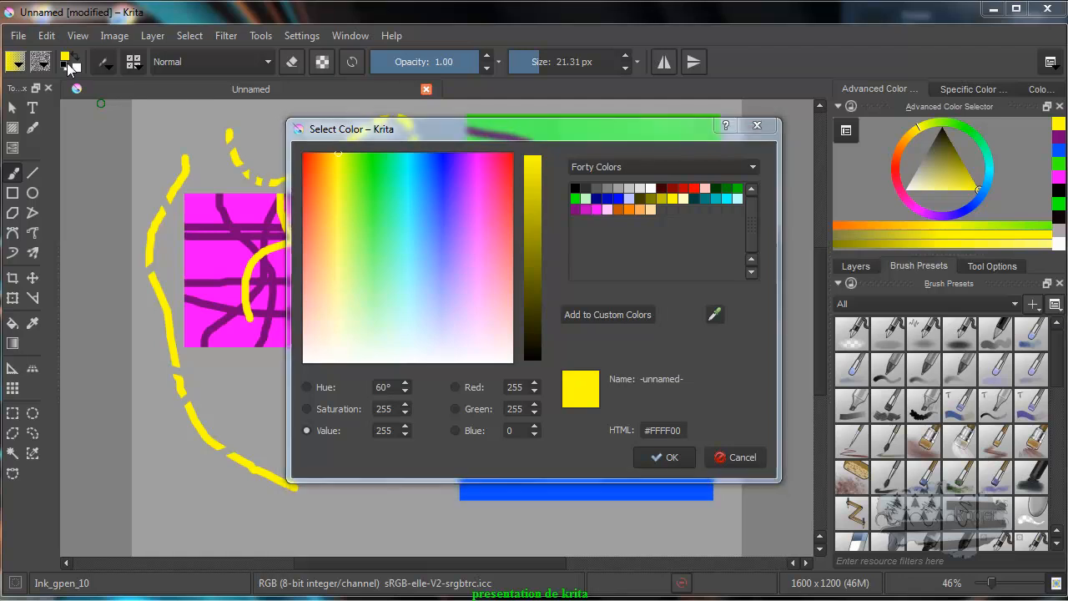
left_click(759, 126)
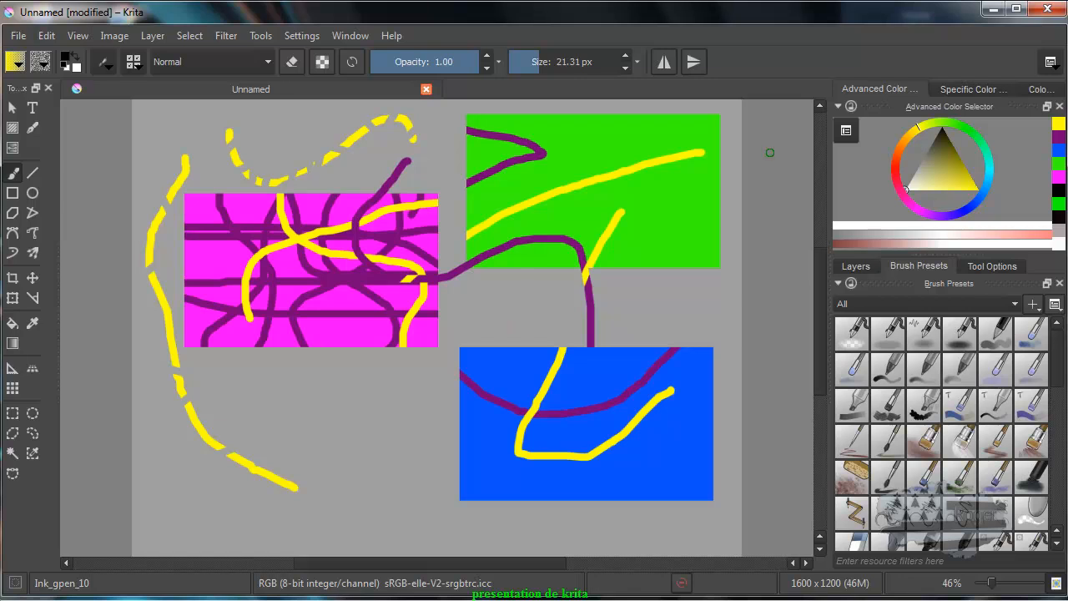
left_click(1000, 90)
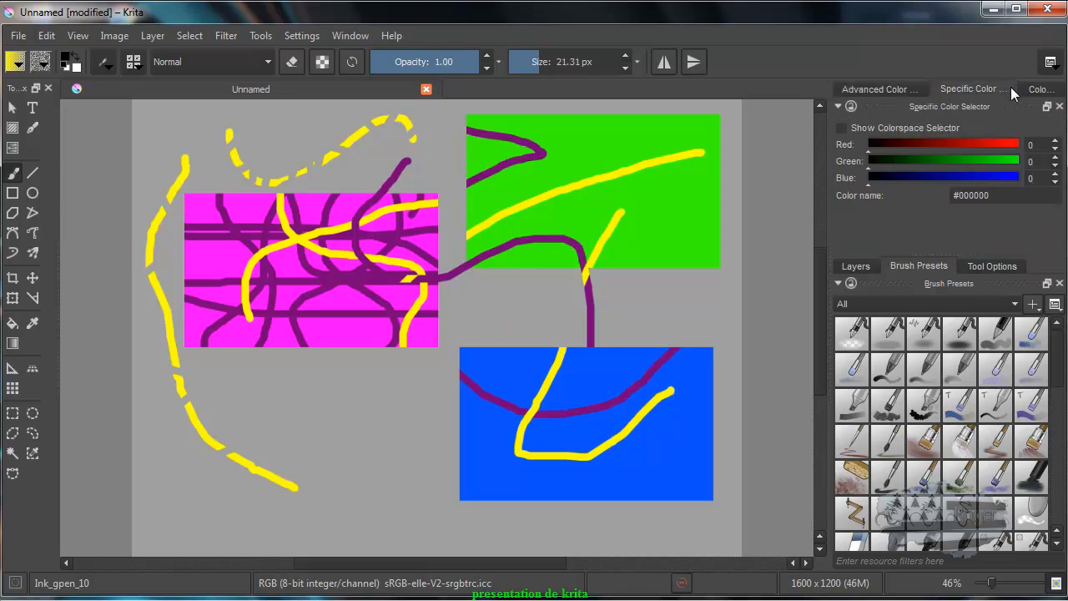
left_click(1038, 90)
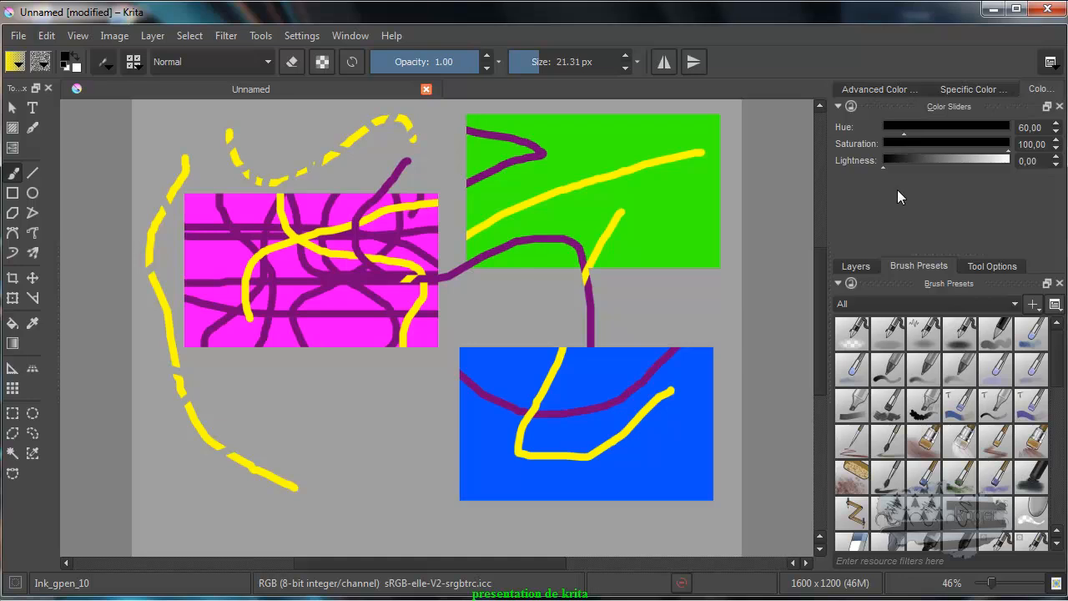
Step: Compare the Layers, Brush Presets and Tool Options dockers, ending on the freehand brush's tool options
left_click(859, 266)
left_click(930, 264)
left_click(994, 261)
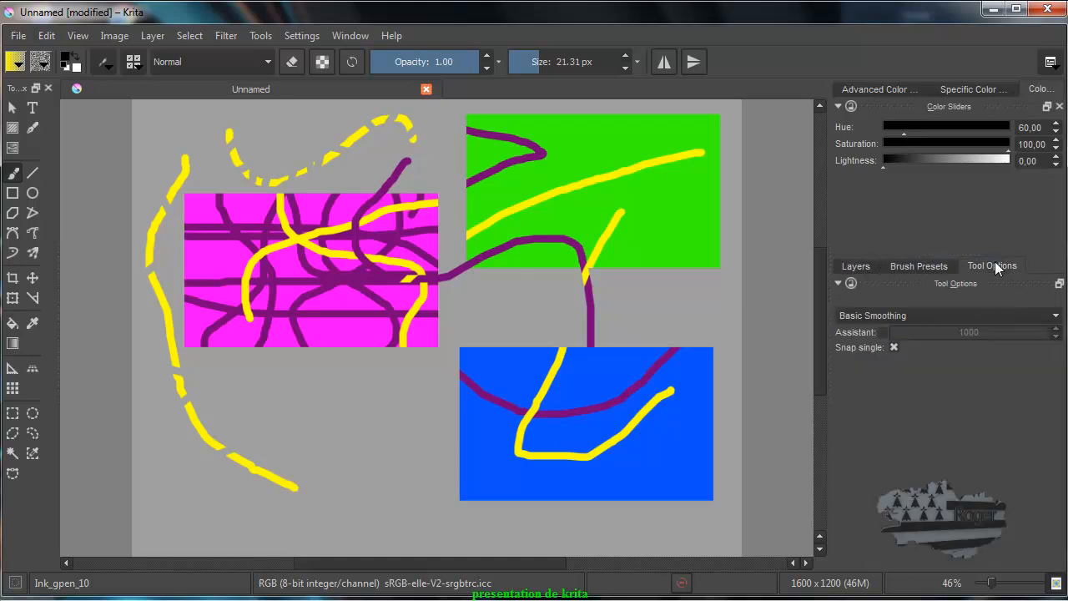
left_click(870, 268)
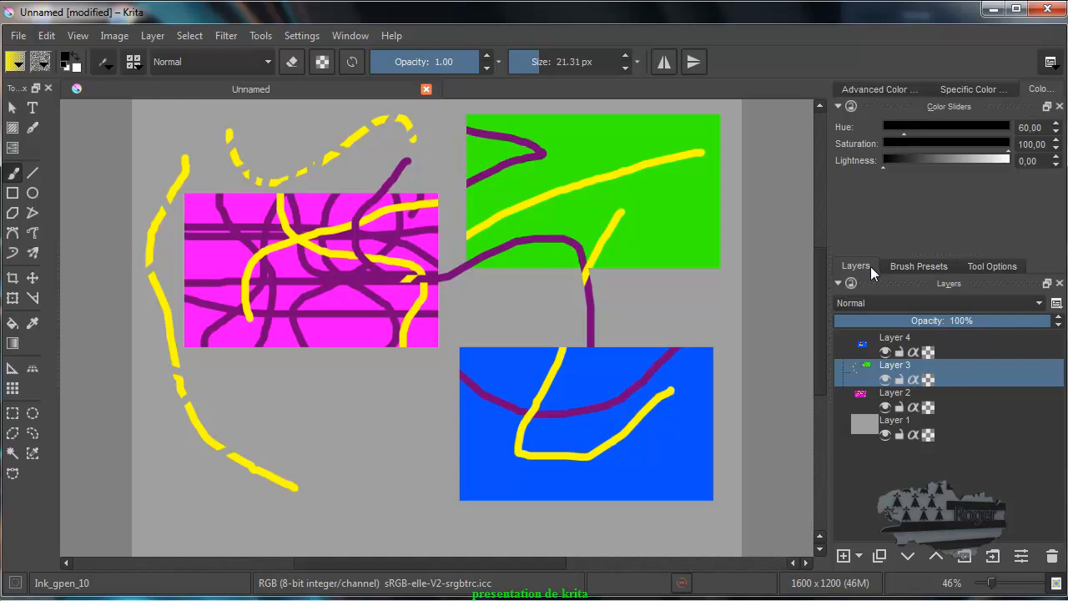
left_click(989, 267)
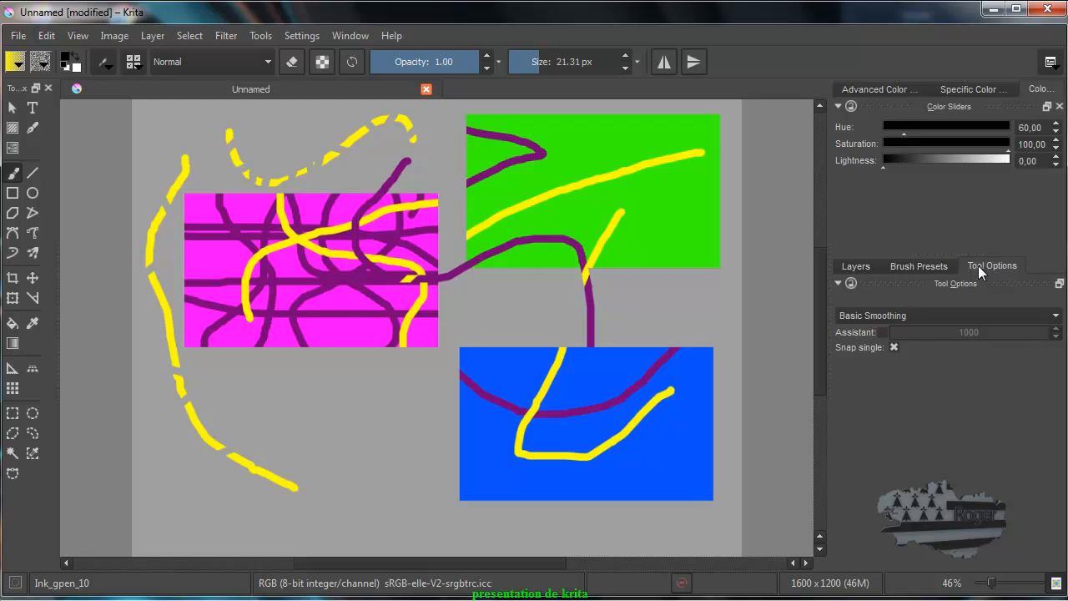
Step: View the tool options of the line, polyline and Bezier curve tools
left_click(35, 172)
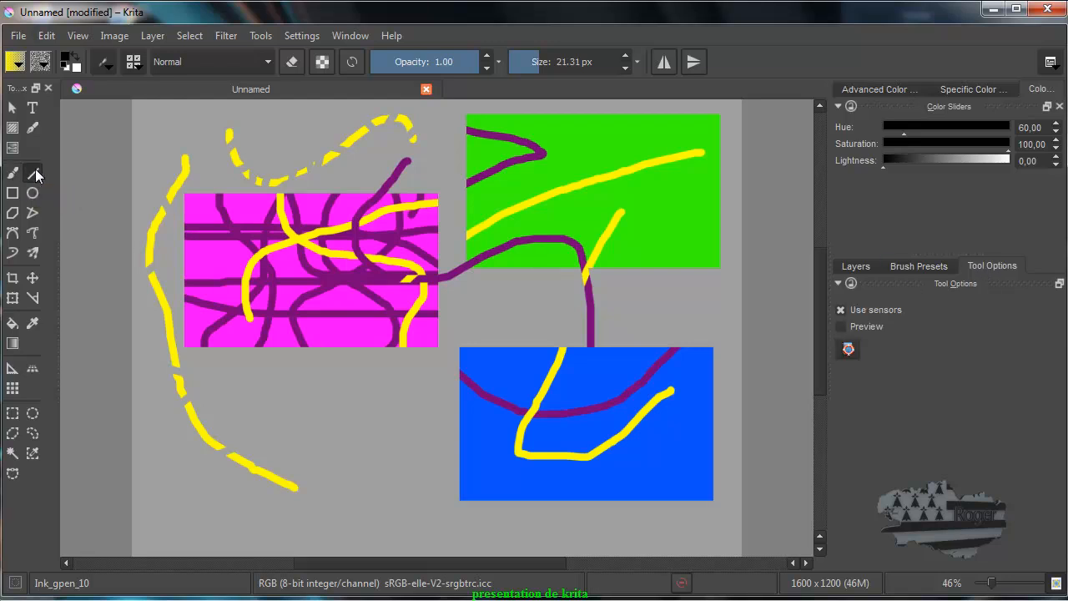
left_click(34, 217)
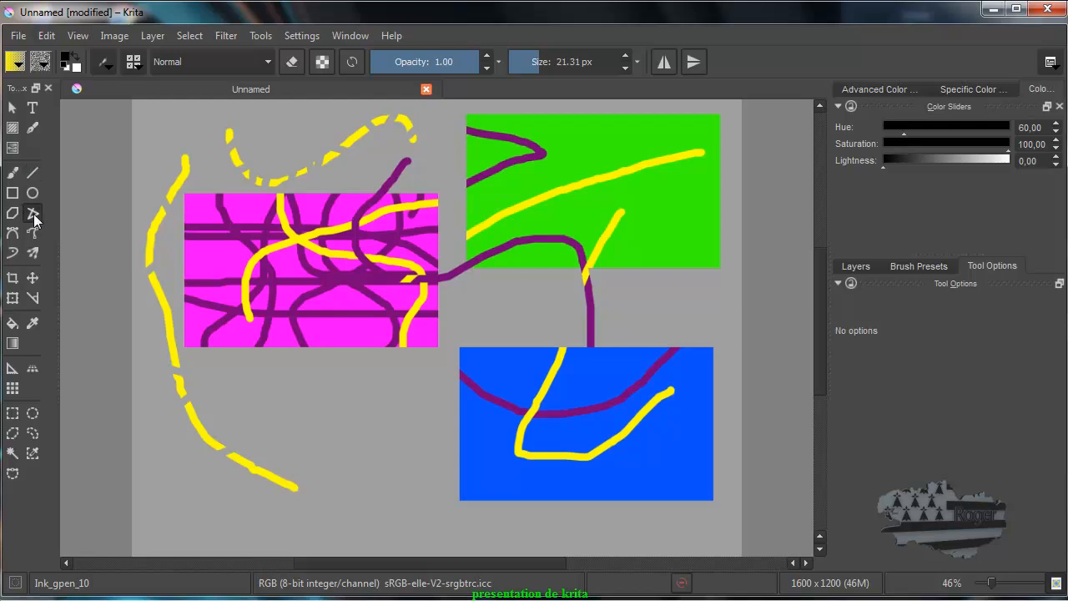
left_click(11, 235)
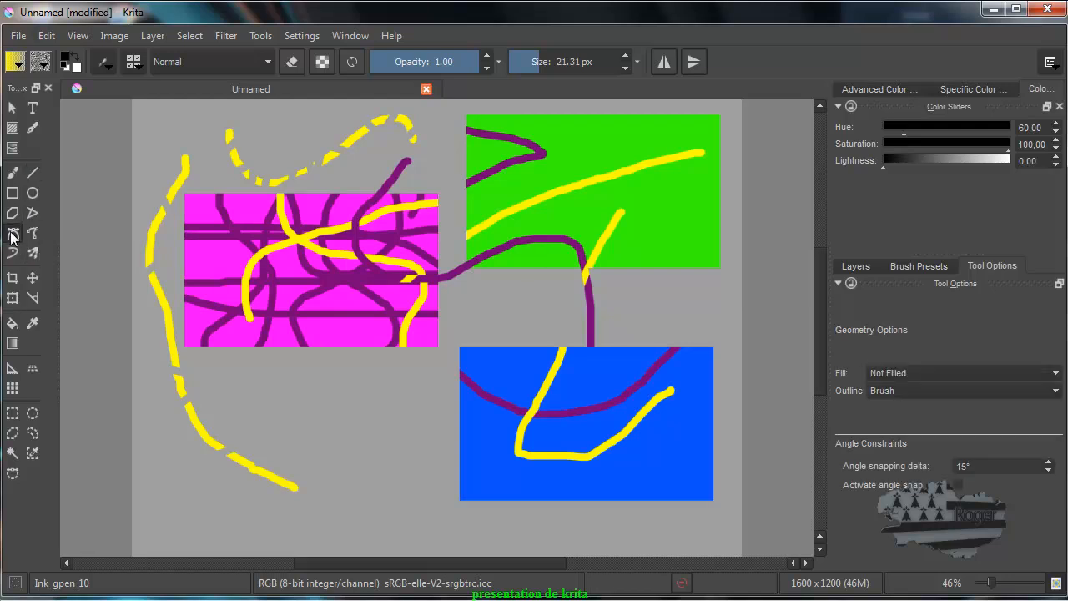
Step: Apply a linear black-to-transparent gradient on Layer 3, diagonally from the canvas's upper left to the blue rectangle
left_click(12, 344)
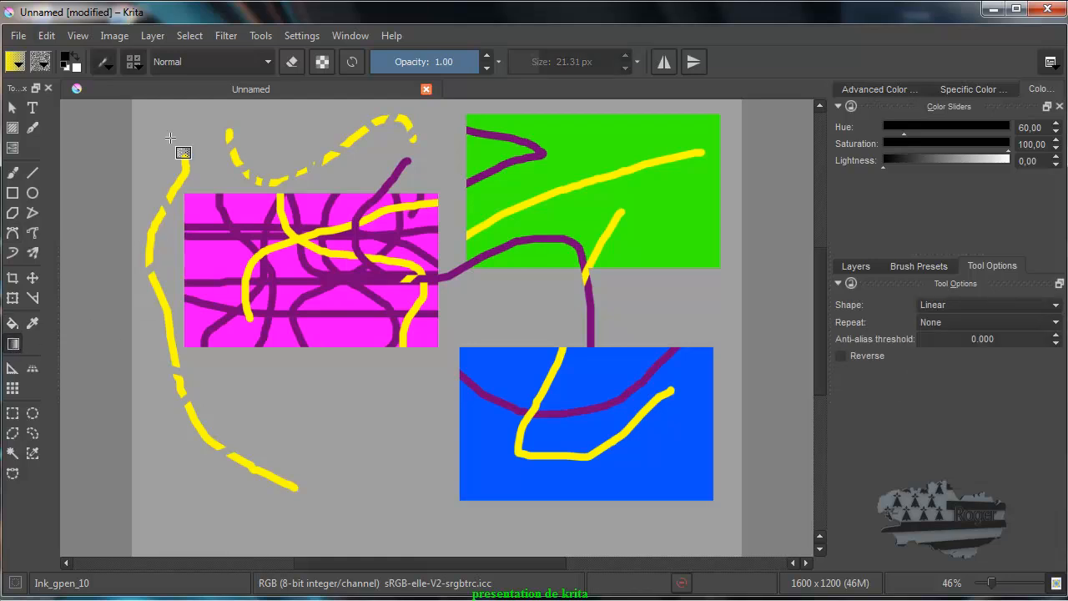
left_click_drag(162, 136, 551, 474)
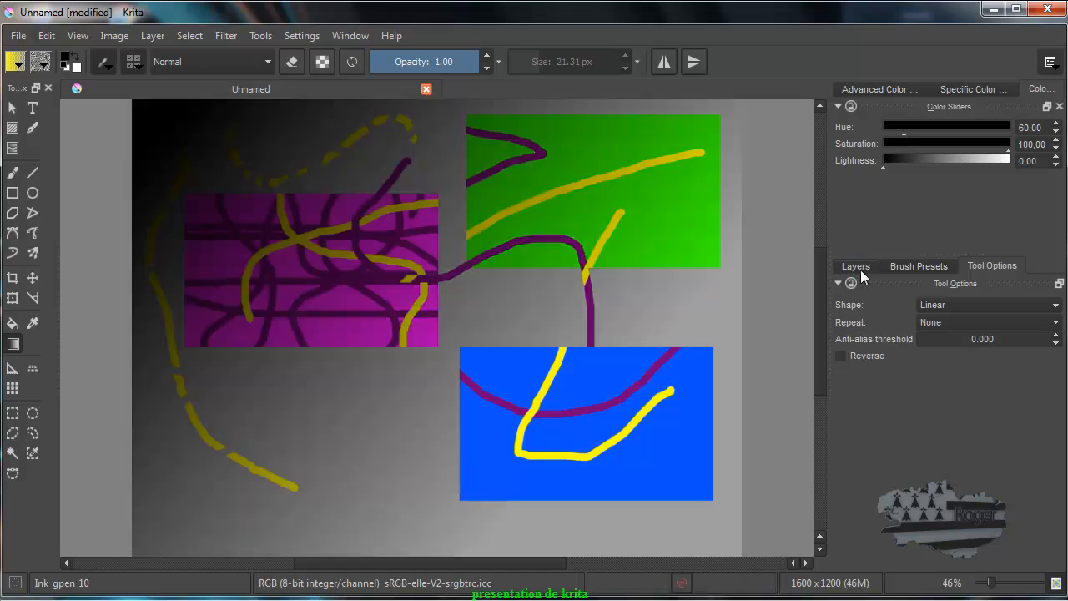
Step: Check the available new layer types, and delete Layer 3, Layer 4 and Layer 2 so that only Layer 1 is left
left_click(856, 266)
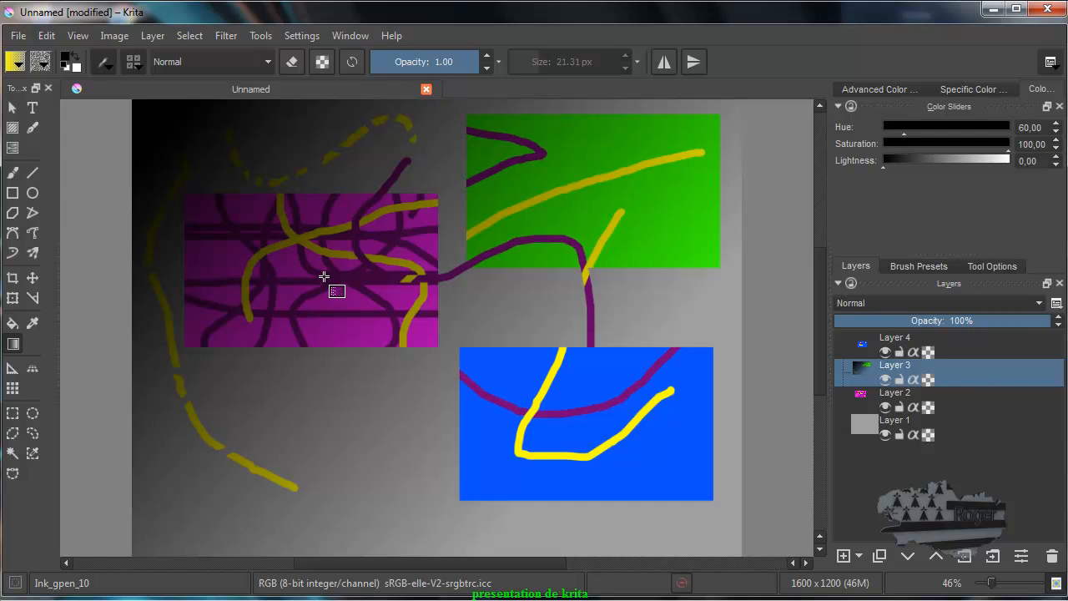
left_click(859, 556)
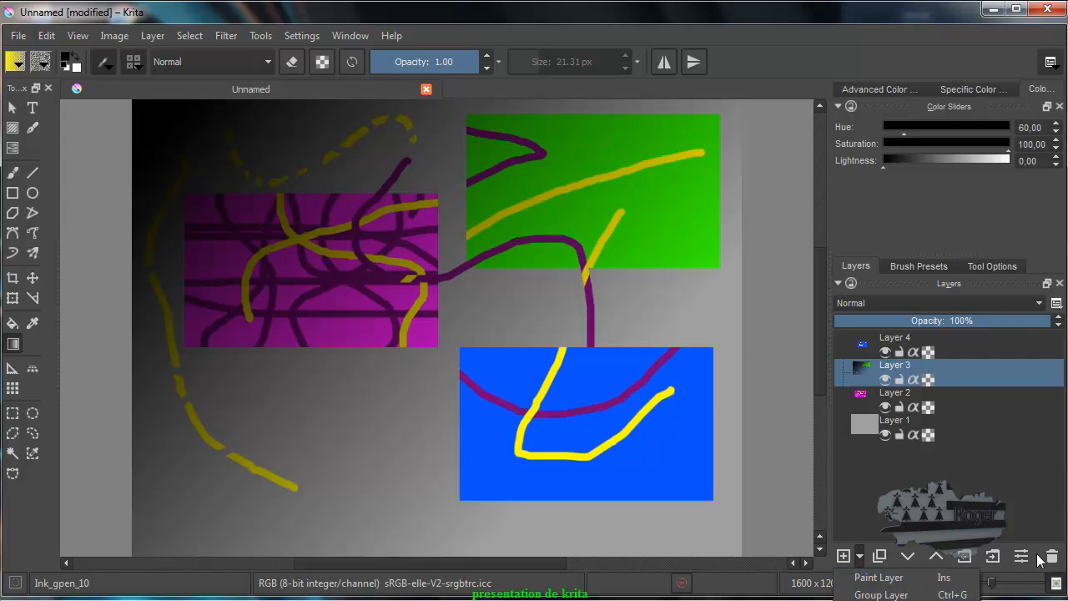
left_click(749, 447)
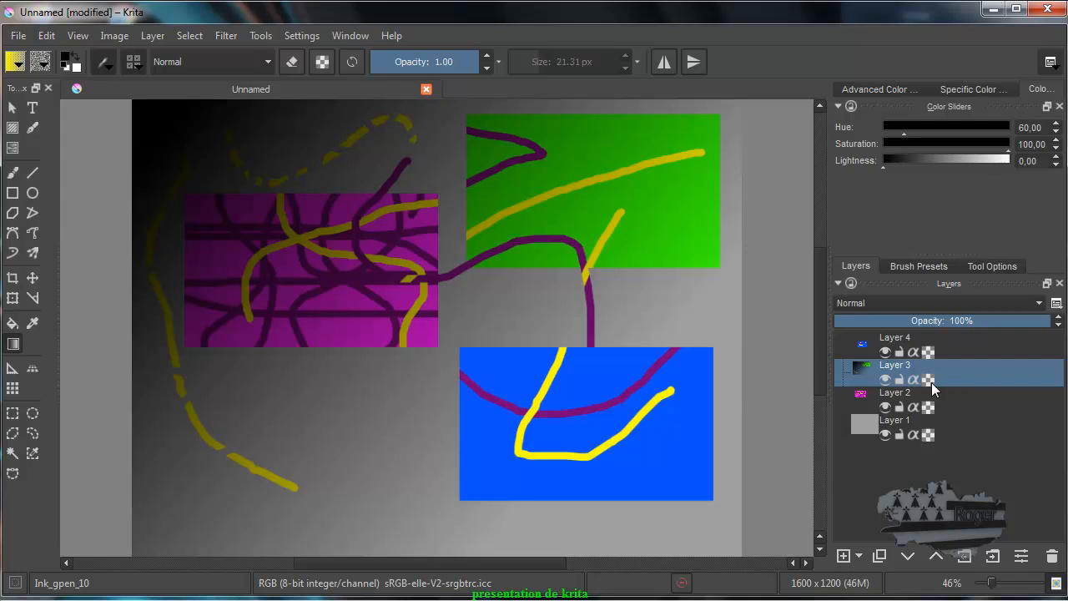
left_click(1053, 557)
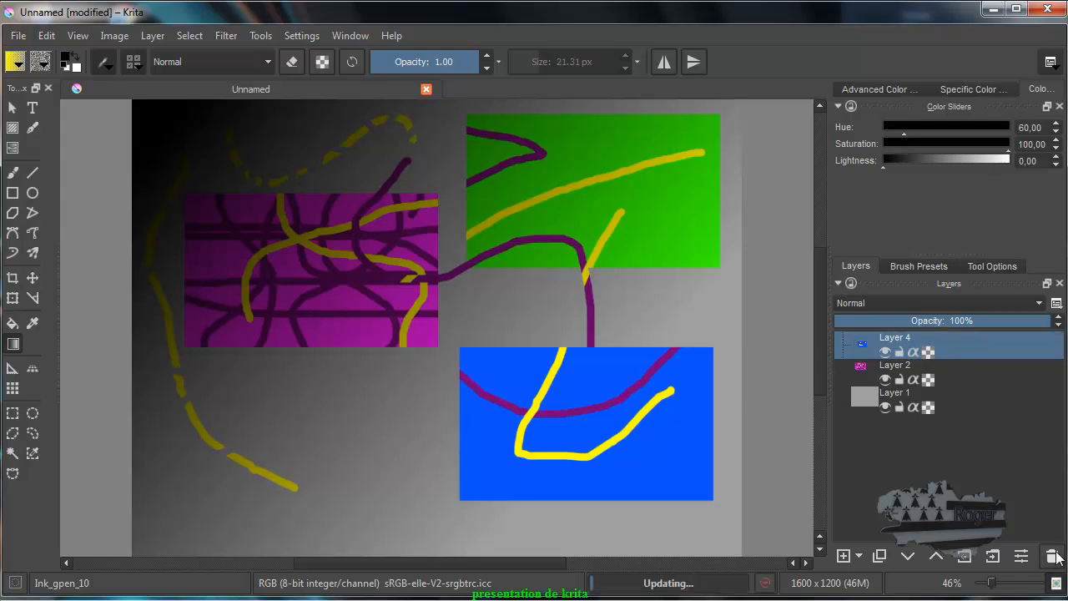
left_click(1053, 557)
left_click(1053, 557)
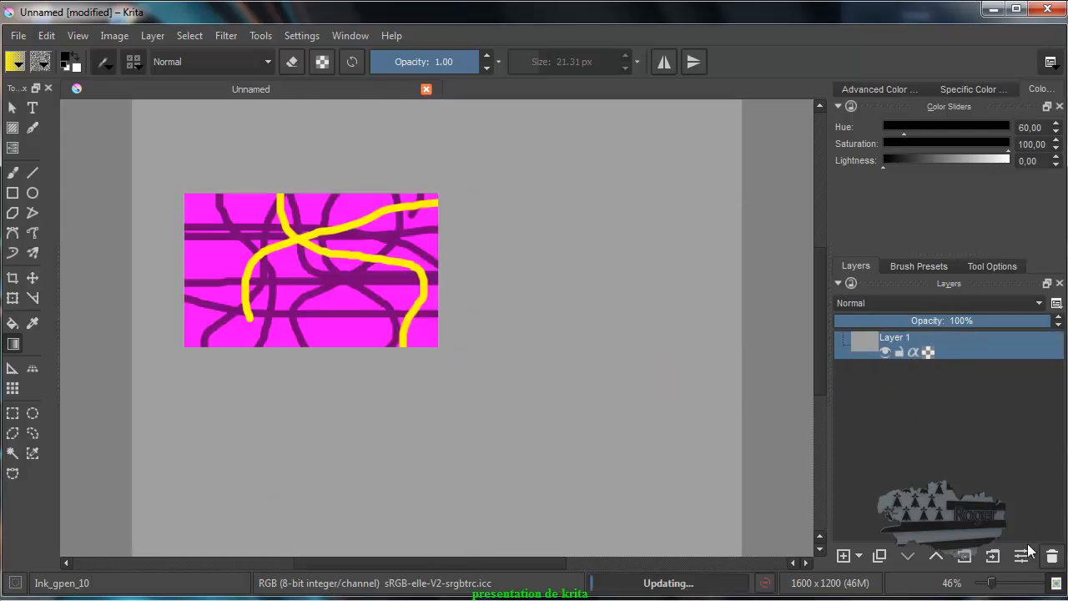